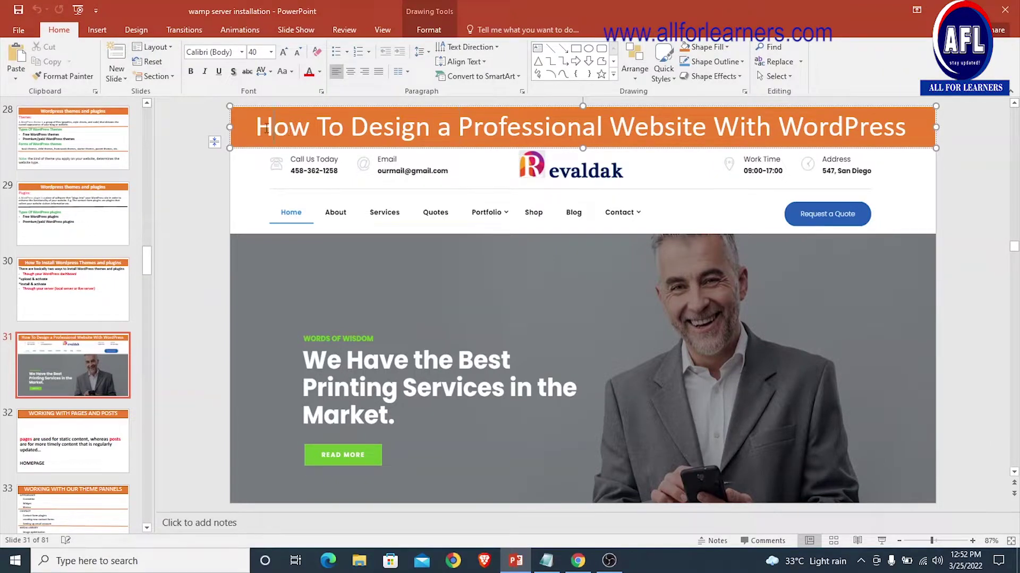
Step: Switch to Edge and open the second WordPress site's admin login at localhost/project 2/wp-admin
drag(265, 128, 908, 127)
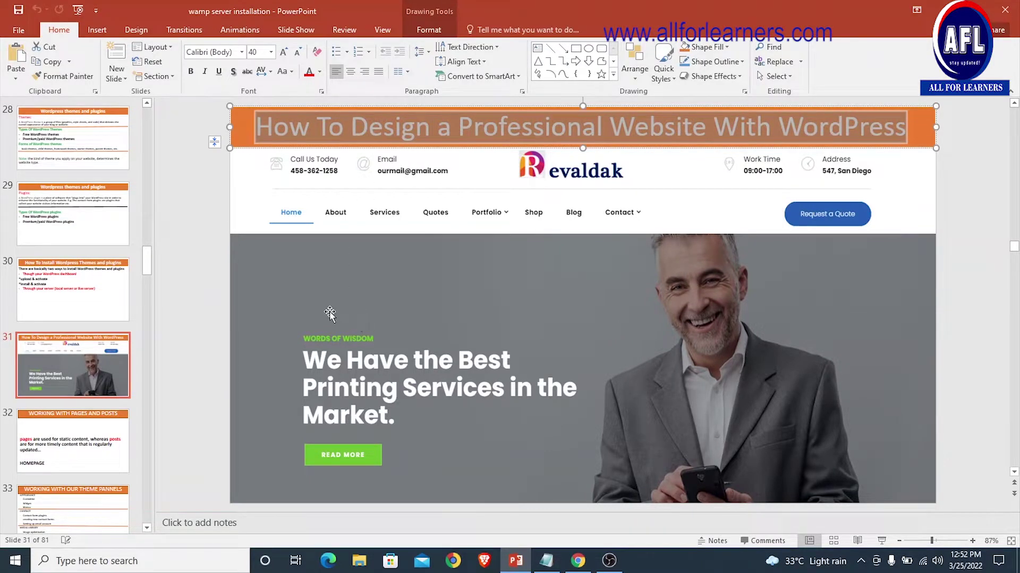
click(330, 562)
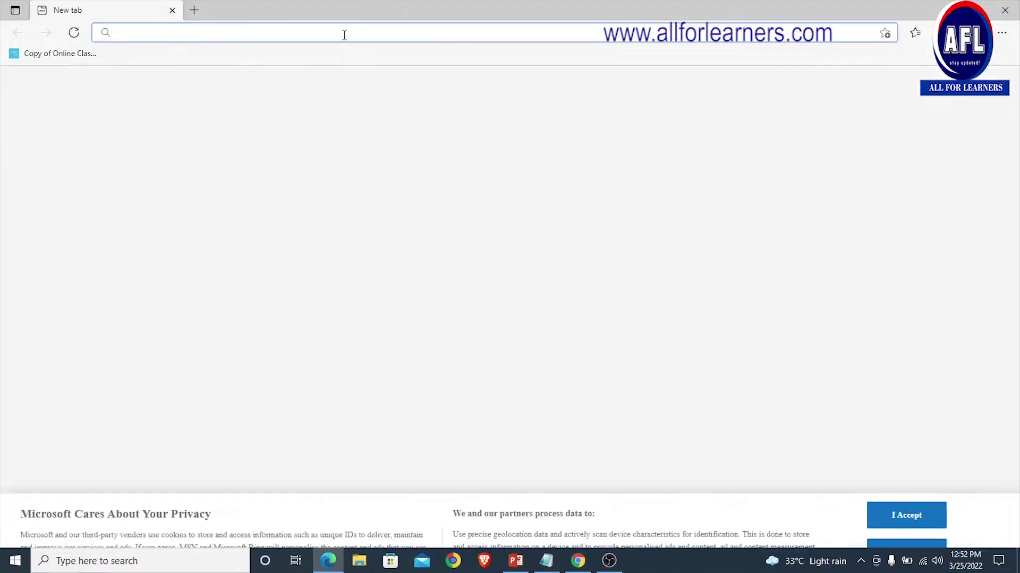
click(345, 35)
text(localhos)
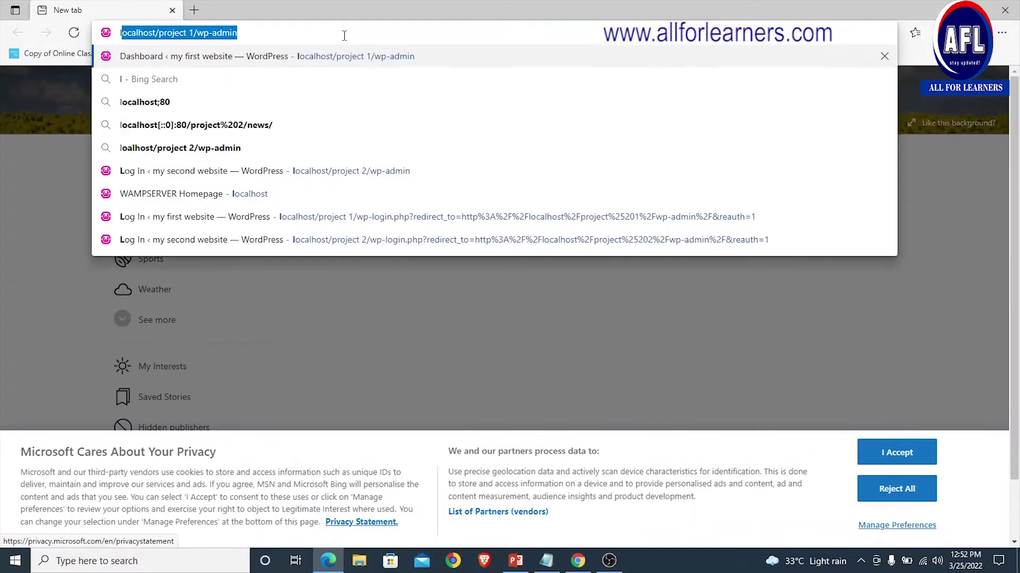
text(t)
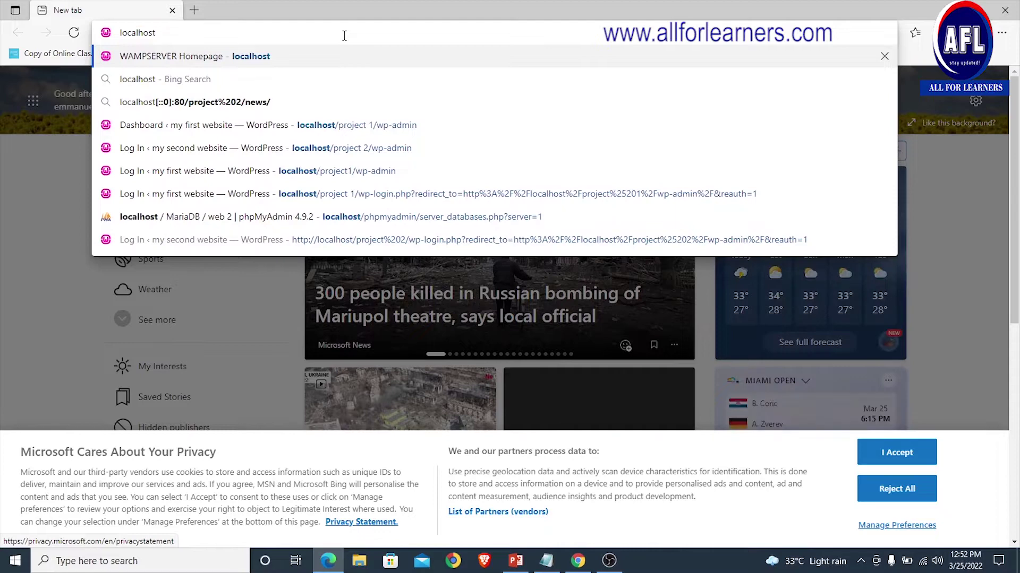
text(/)
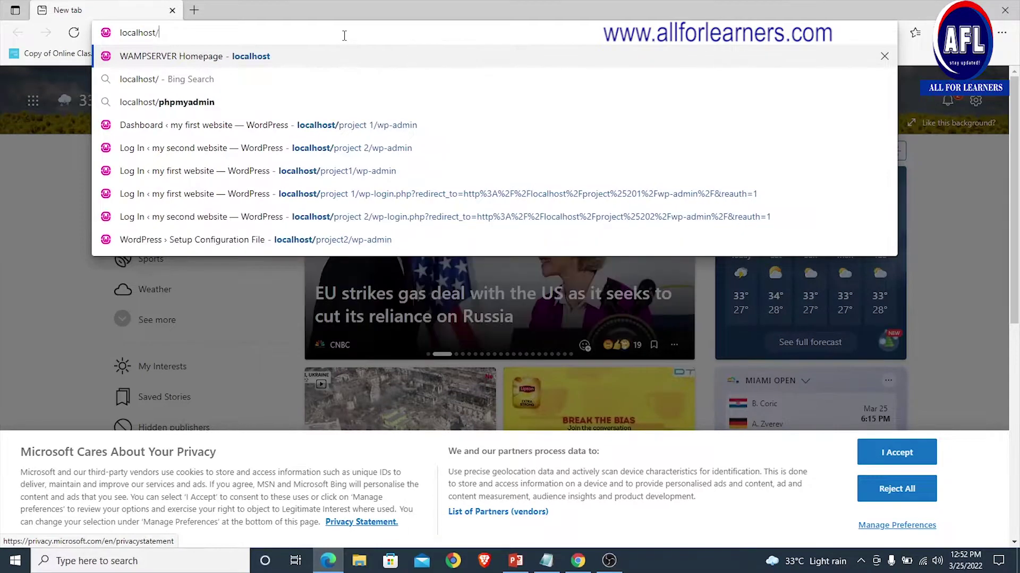
text(projec)
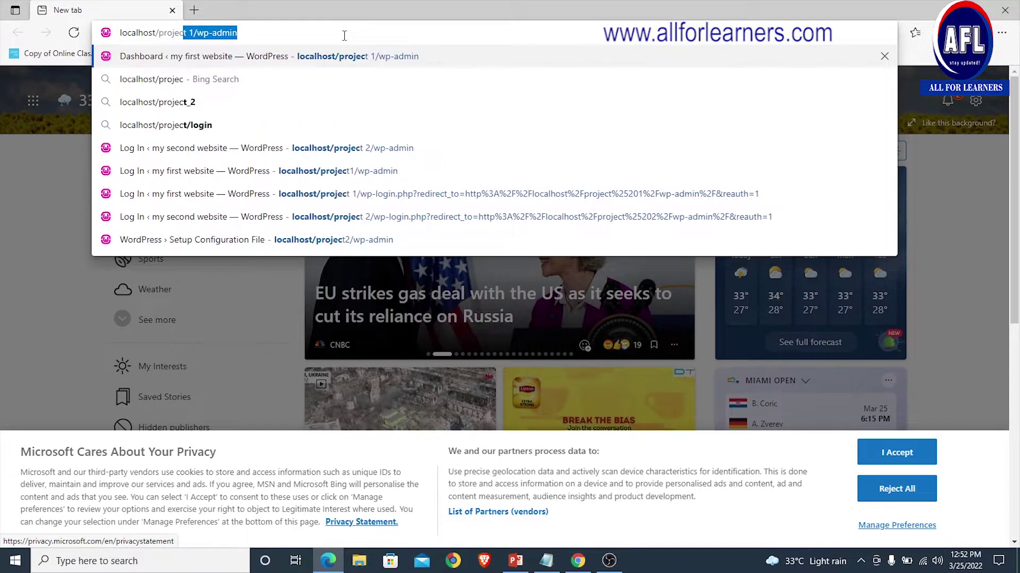
text(t 2/wp-admin)
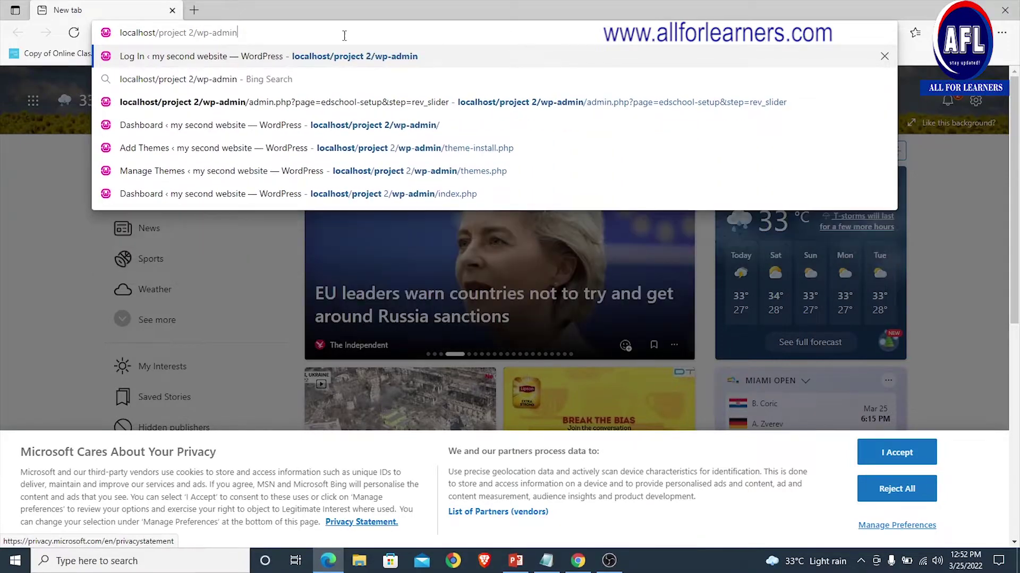
key(Return)
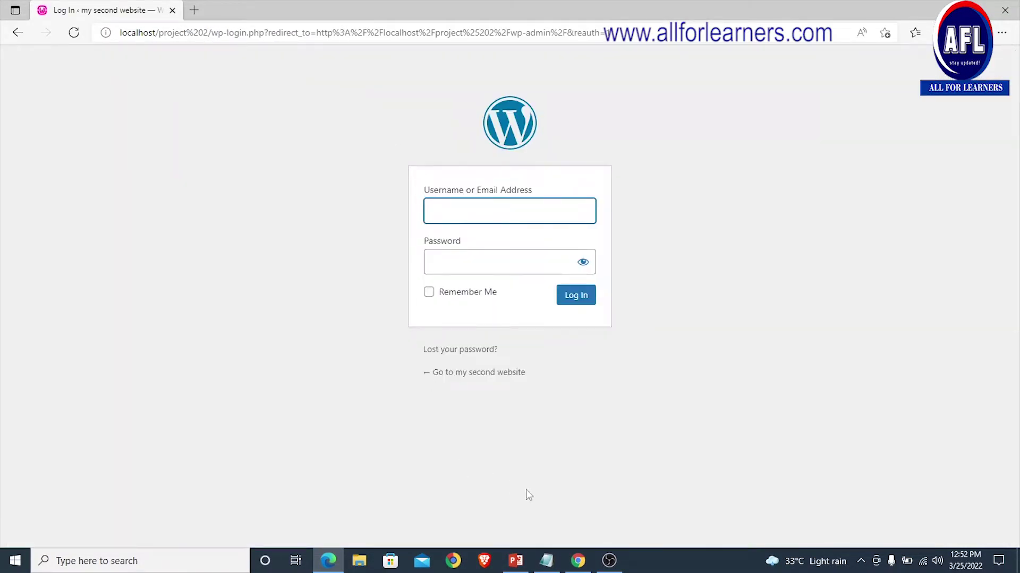
Step: Log in to WordPress by entering the second site's username and password from the Notepad credentials file
click(546, 561)
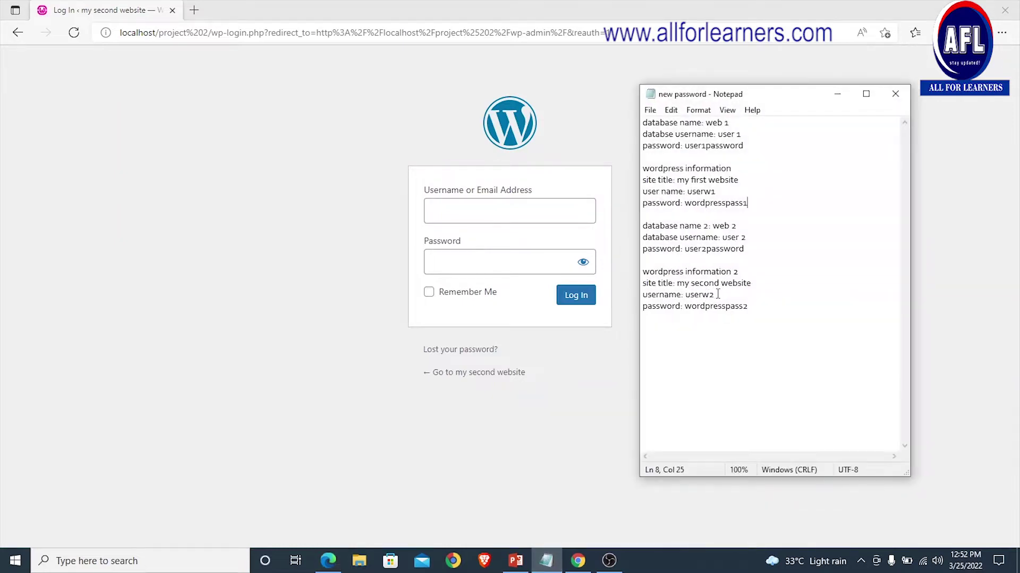
drag(717, 295, 695, 294)
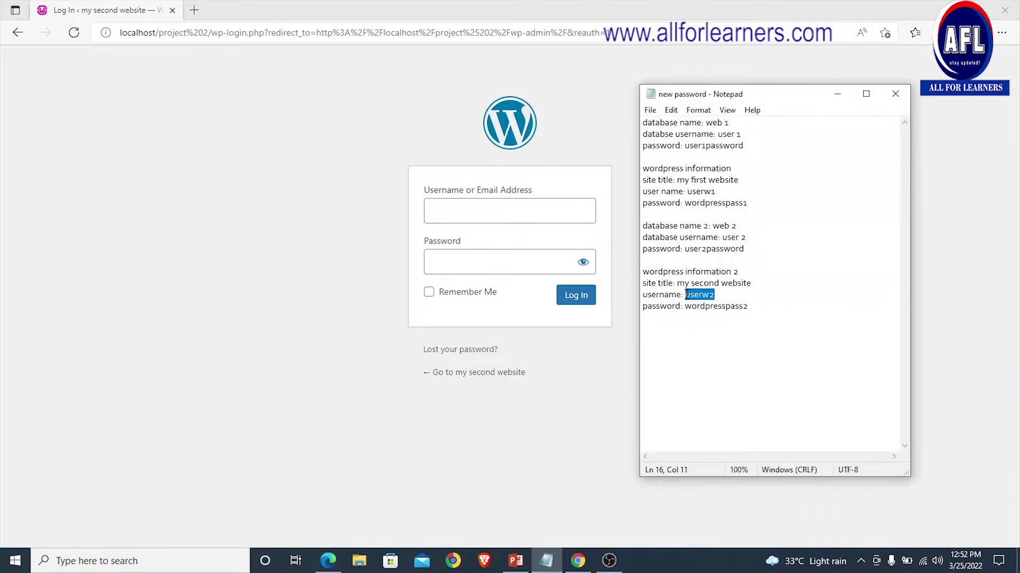
click(482, 208)
text(userw2)
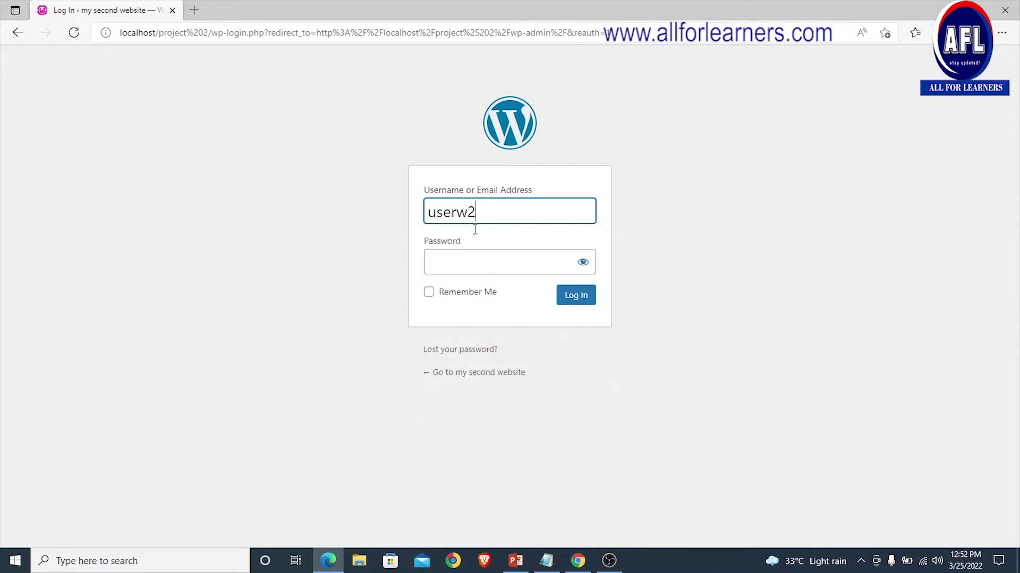
click(546, 560)
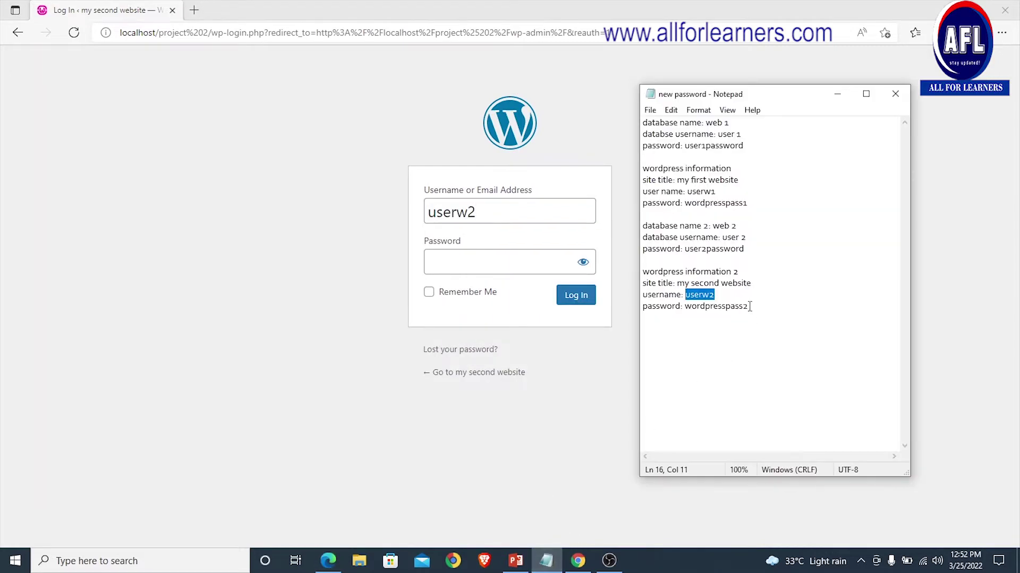
drag(748, 306, 698, 306)
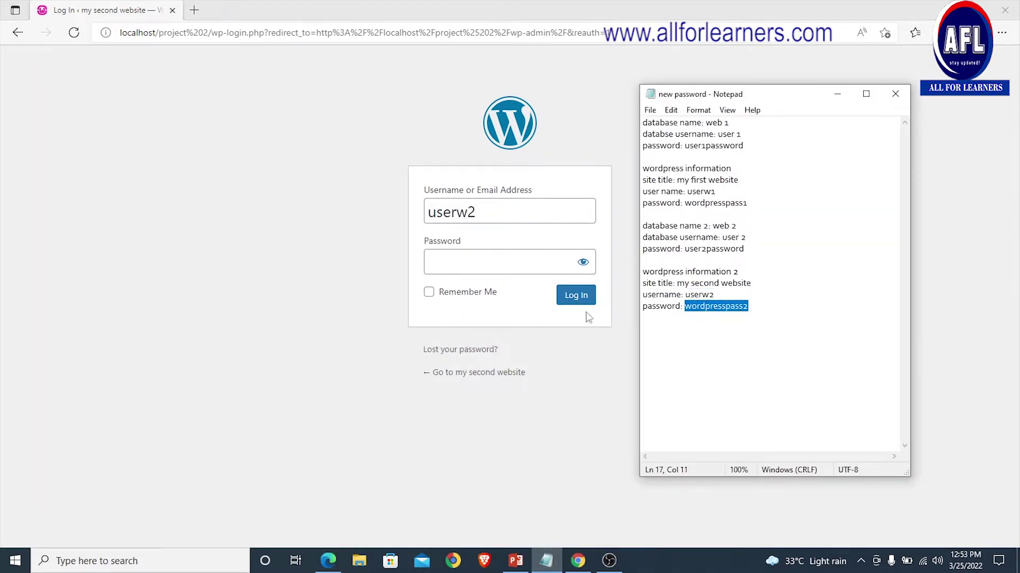
click(486, 262)
key(ctrl+v)
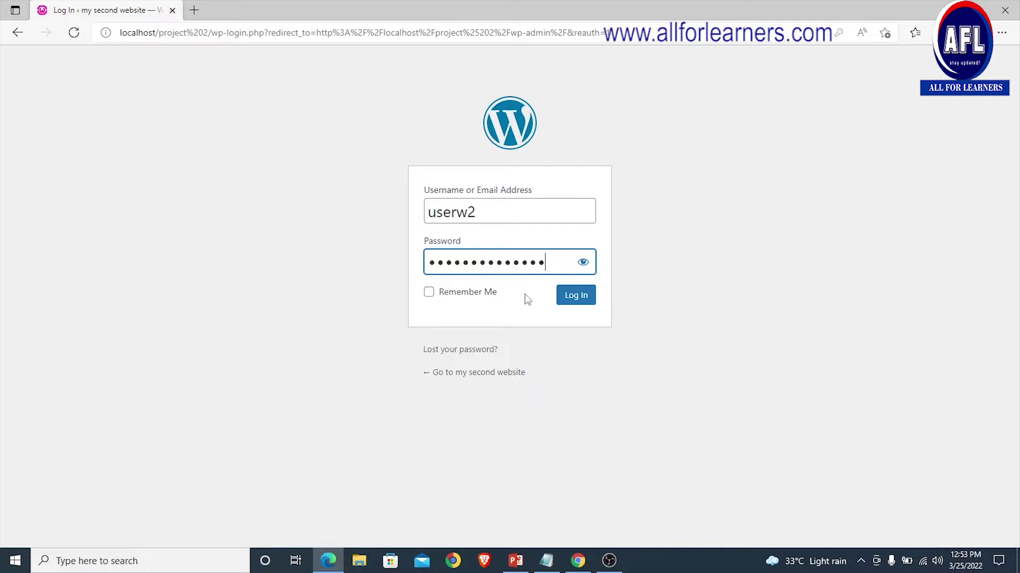
click(571, 295)
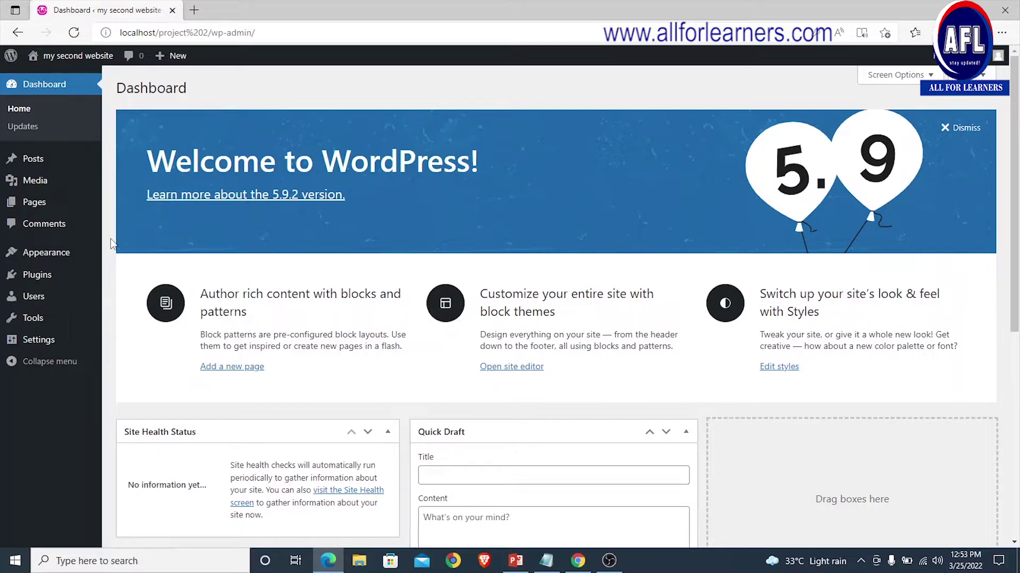
Step: Switch to PowerPoint and review the WordPress theme definition and the note about website type on slide 28
click(515, 561)
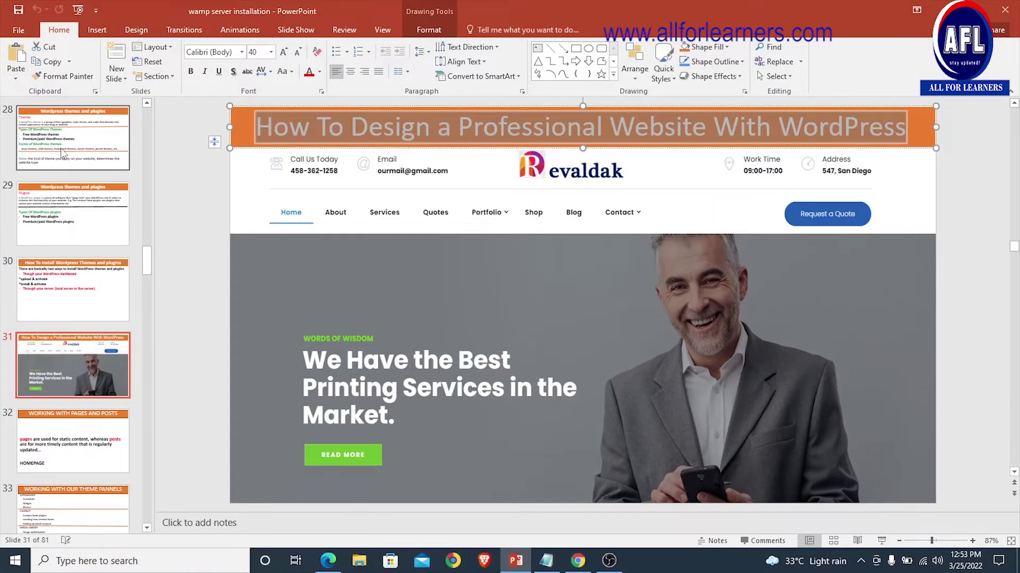
click(63, 153)
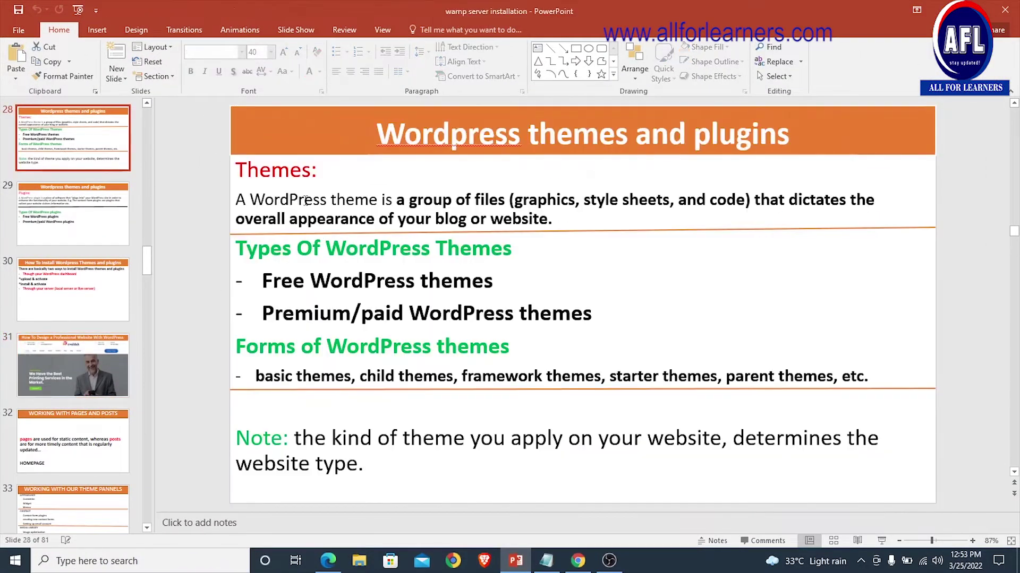
mouse_move(399, 198)
mouse_down()
mouse_move(849, 198)
mouse_move(403, 219)
mouse_move(544, 217)
mouse_up()
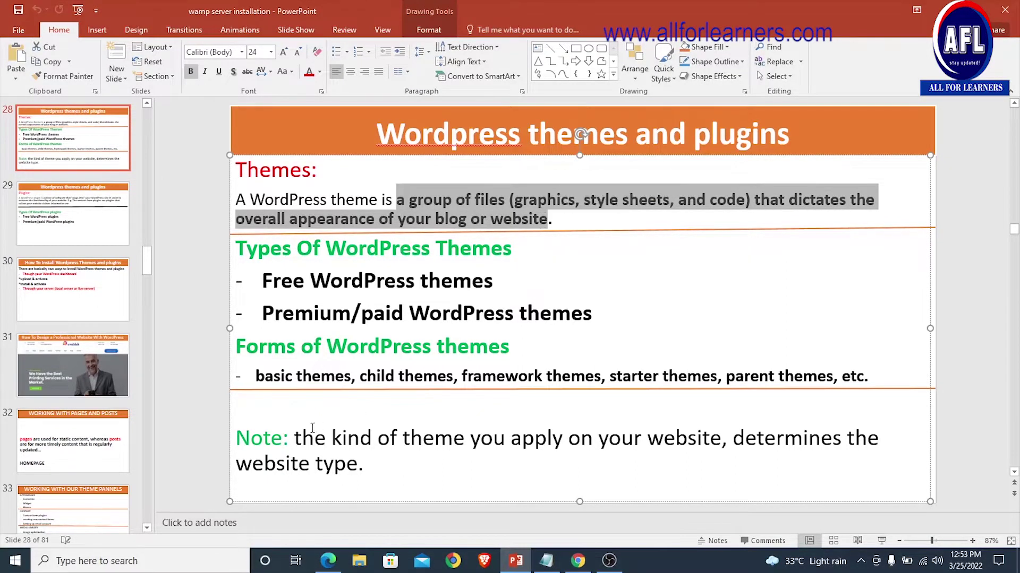
drag(295, 441, 353, 465)
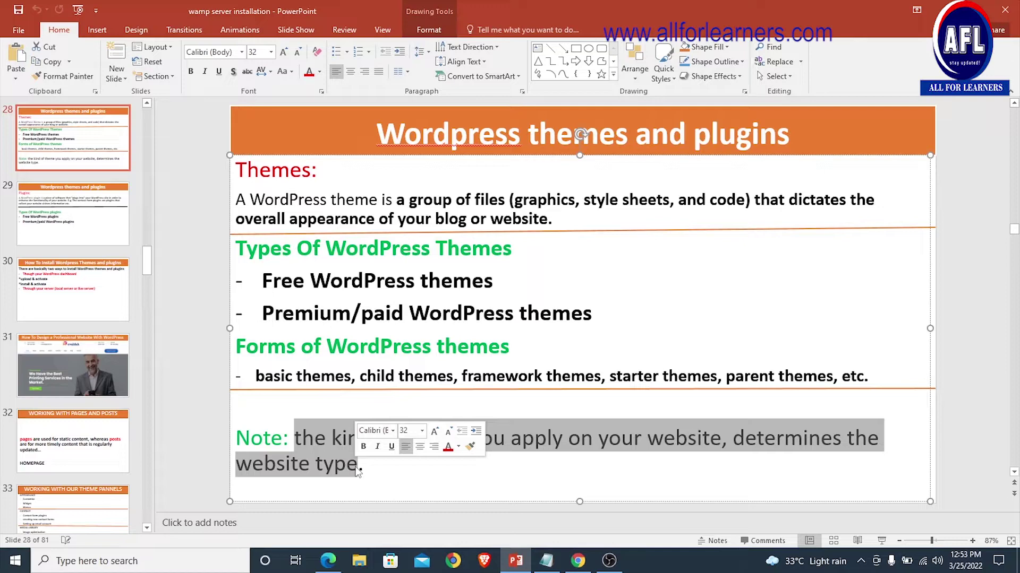
click(308, 465)
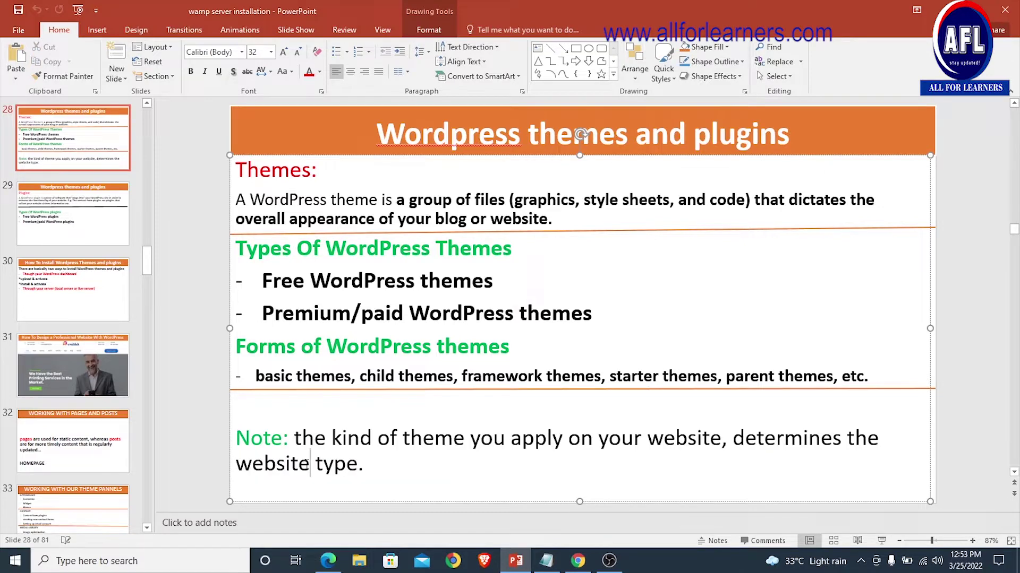
Step: Return to slide 31 and highlight its title, emphasising the words "Professional Website"
click(70, 366)
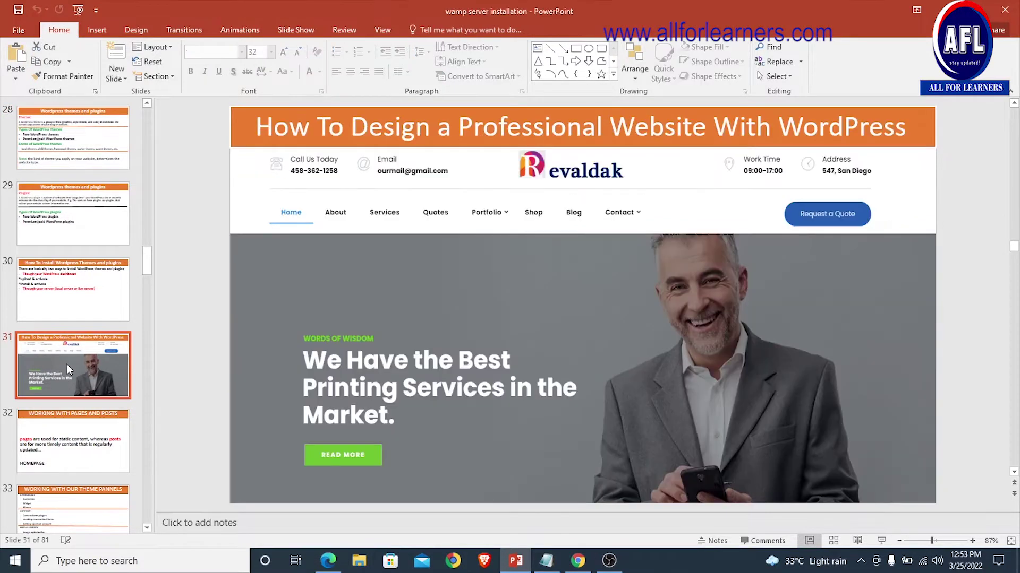
click(451, 128)
drag(259, 129, 866, 123)
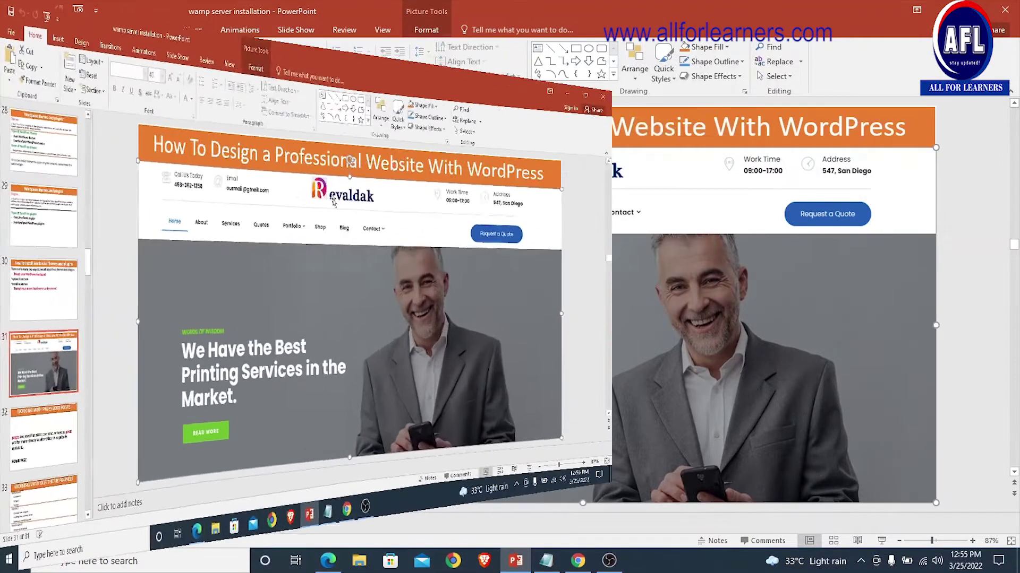
click(498, 128)
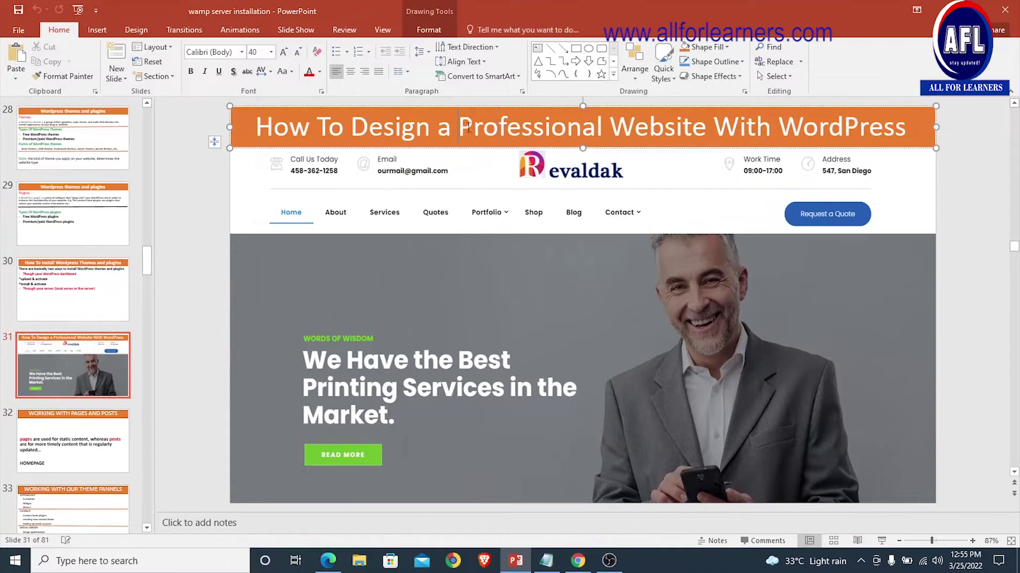
drag(468, 128, 708, 127)
click(500, 128)
drag(461, 127, 640, 130)
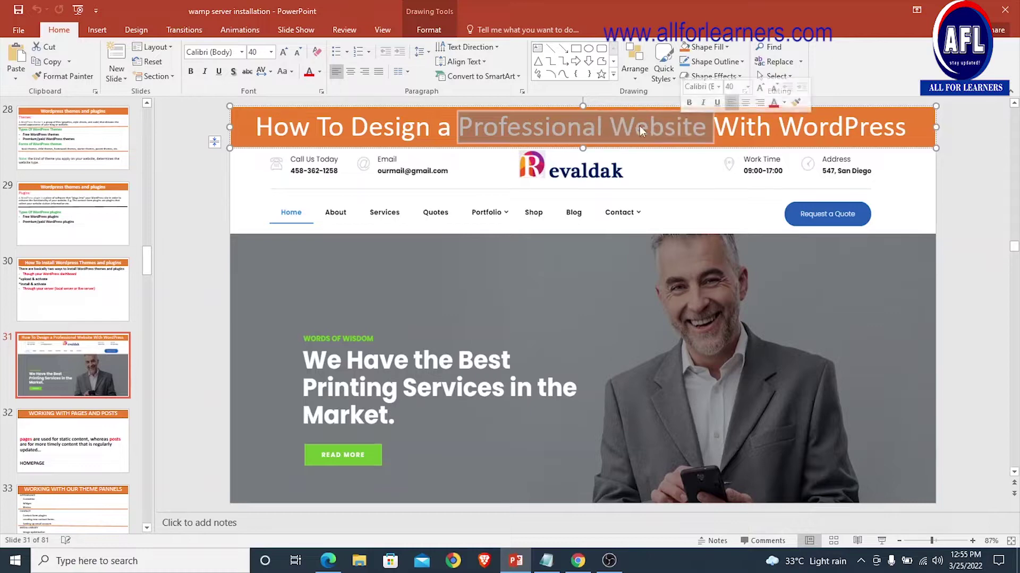
click(532, 125)
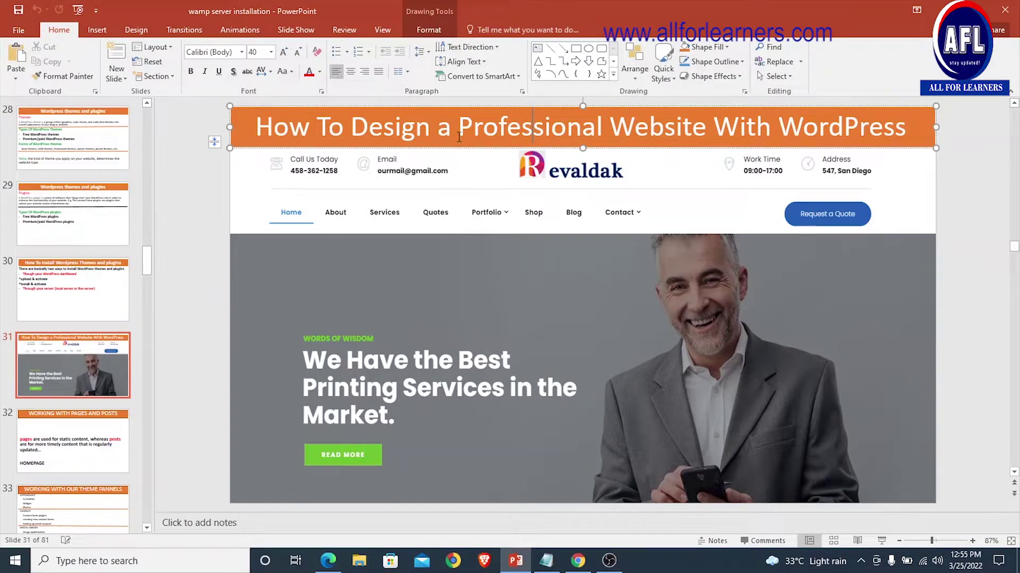
Step: Switch to Edge and open themeforest.net in a new tab
click(328, 561)
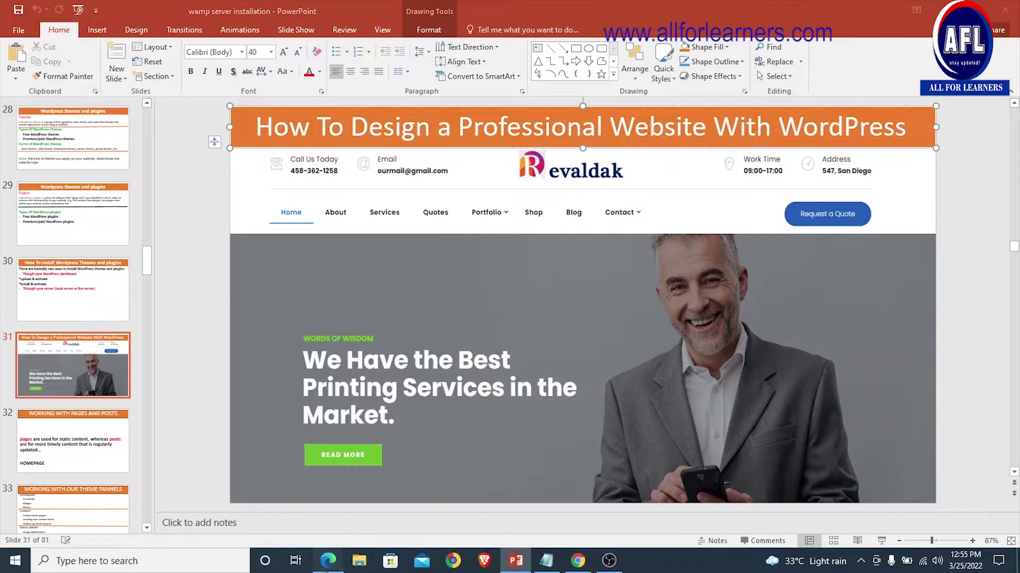
click(194, 10)
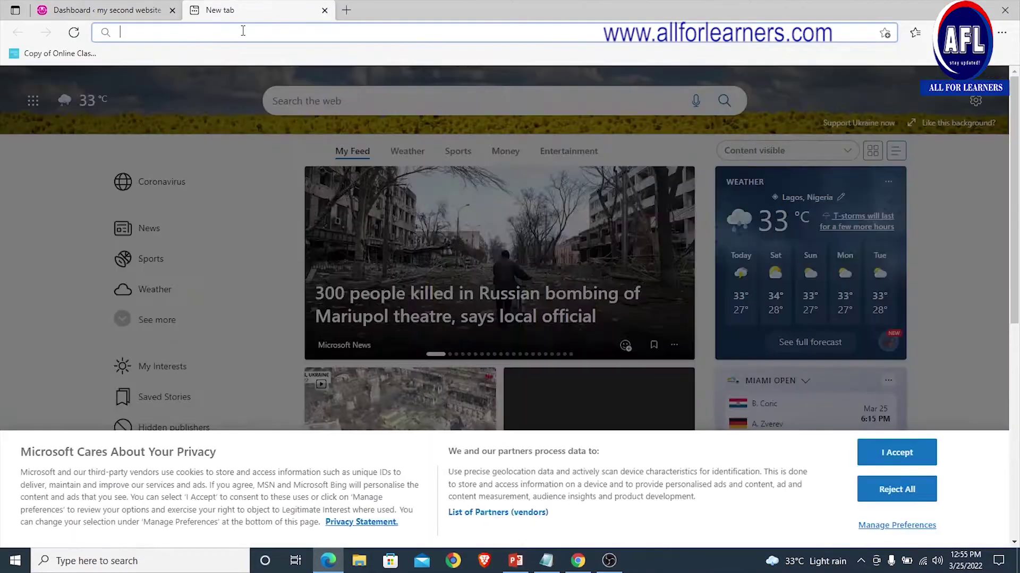
click(242, 30)
text(themeforest.net)
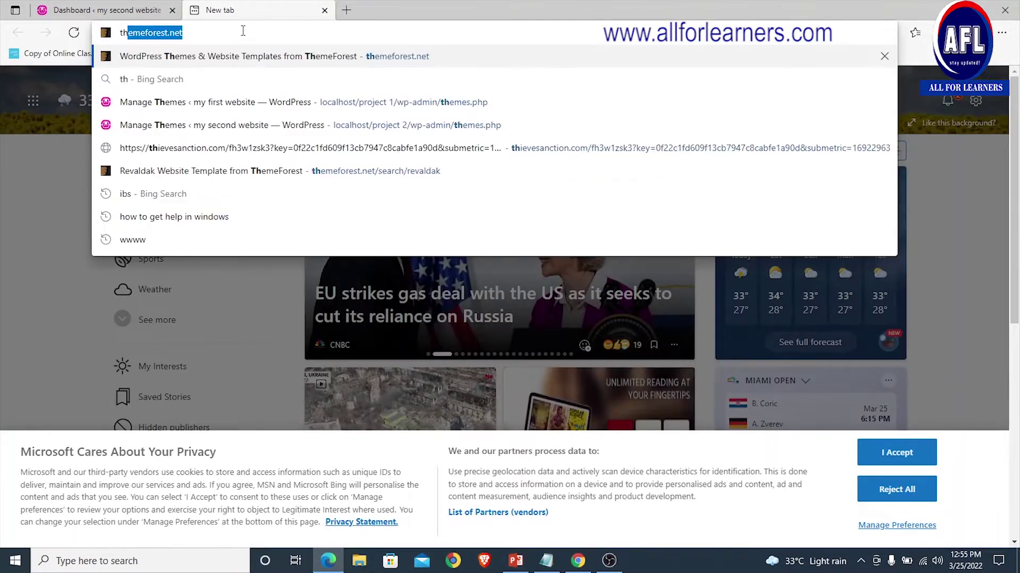
key(End)
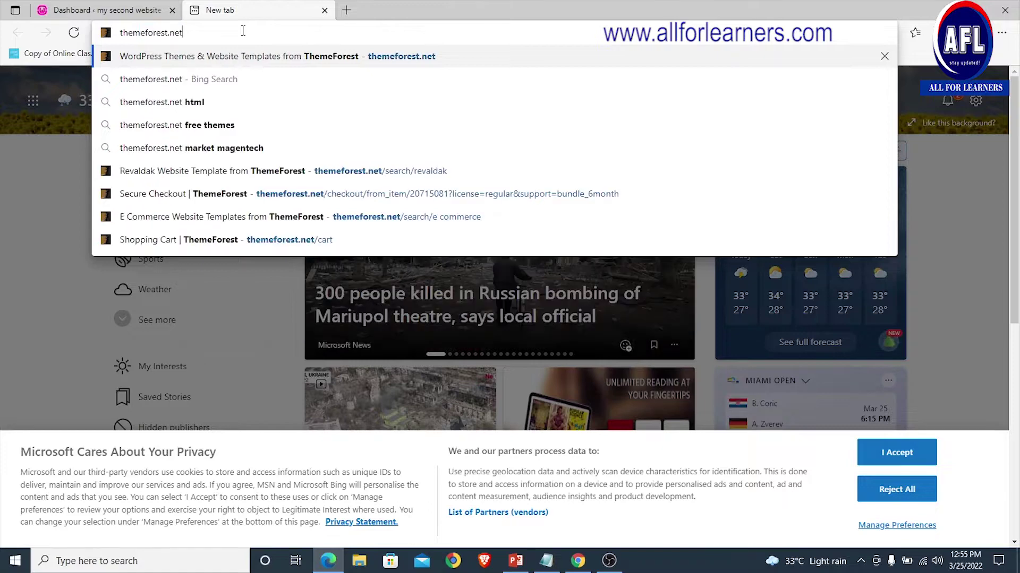
key(Return)
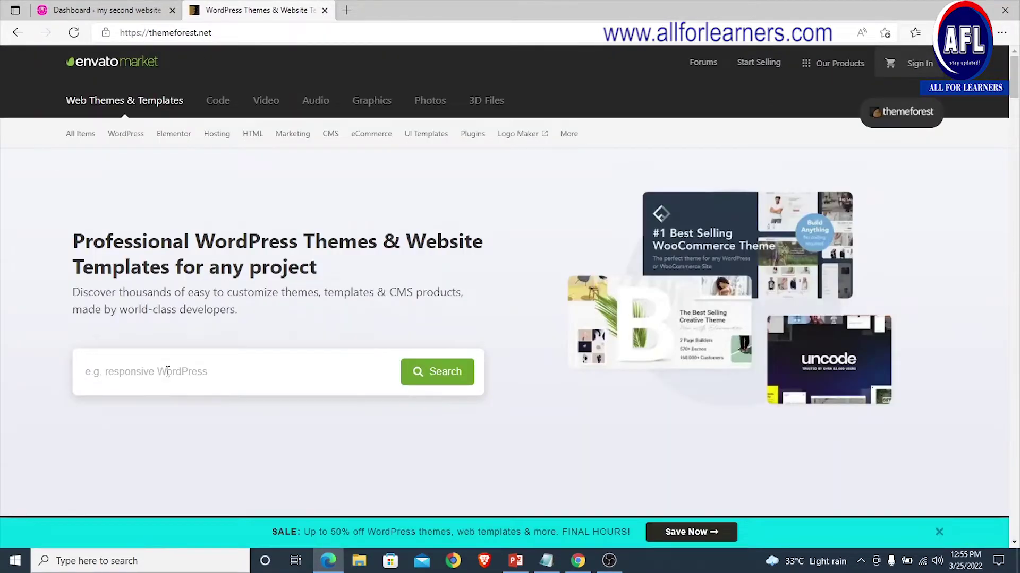
Step: Search ThemeForest for "printing press" and look at the first themes in the results
click(193, 372)
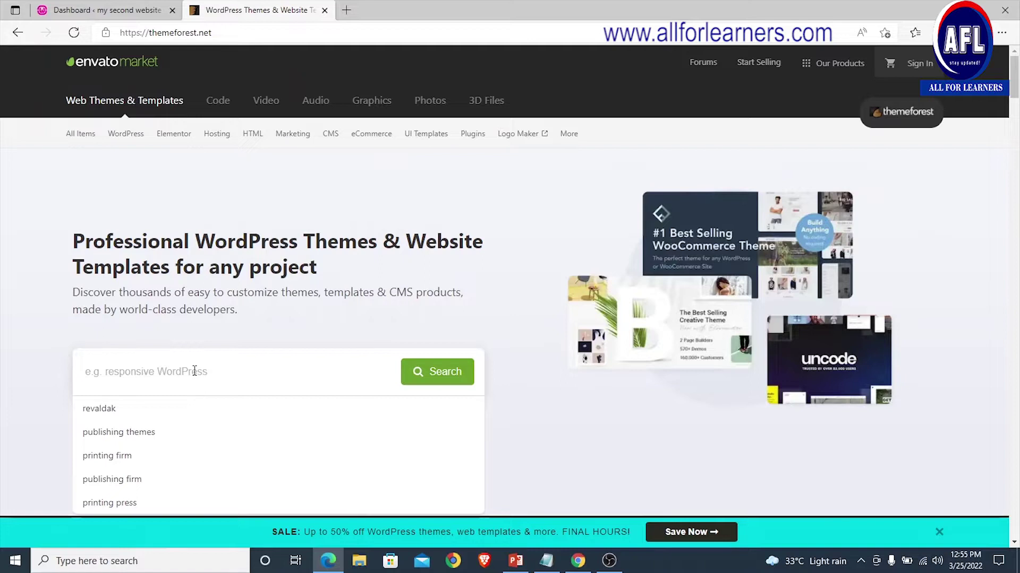
text(p)
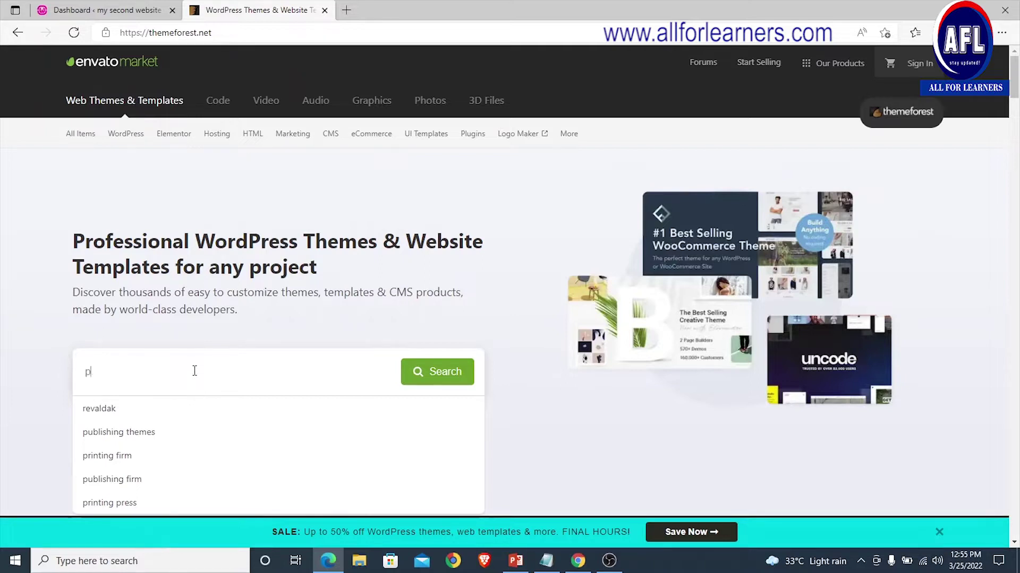
text(rinting press)
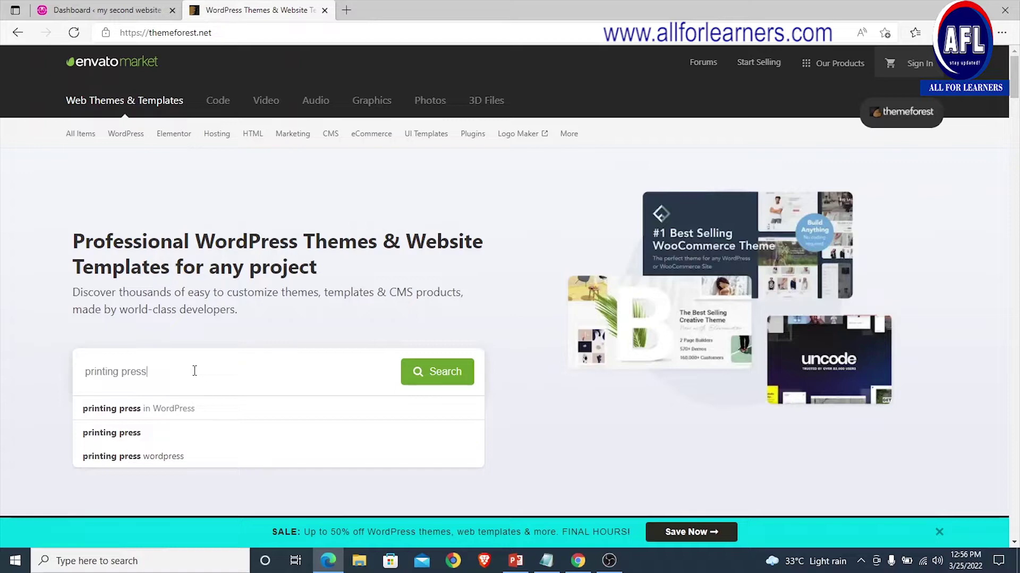
key(Return)
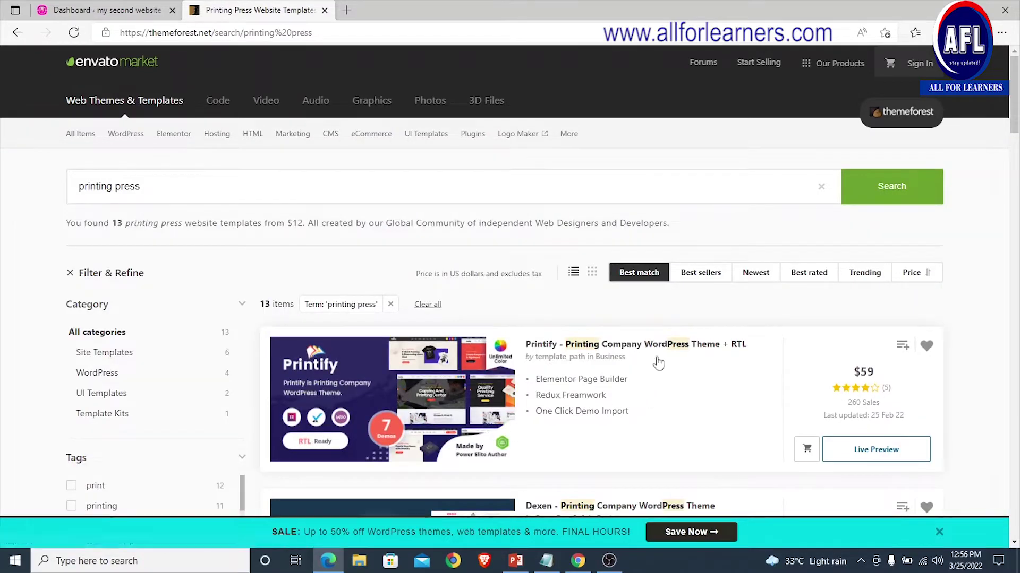
scroll(644, 387, down, 1)
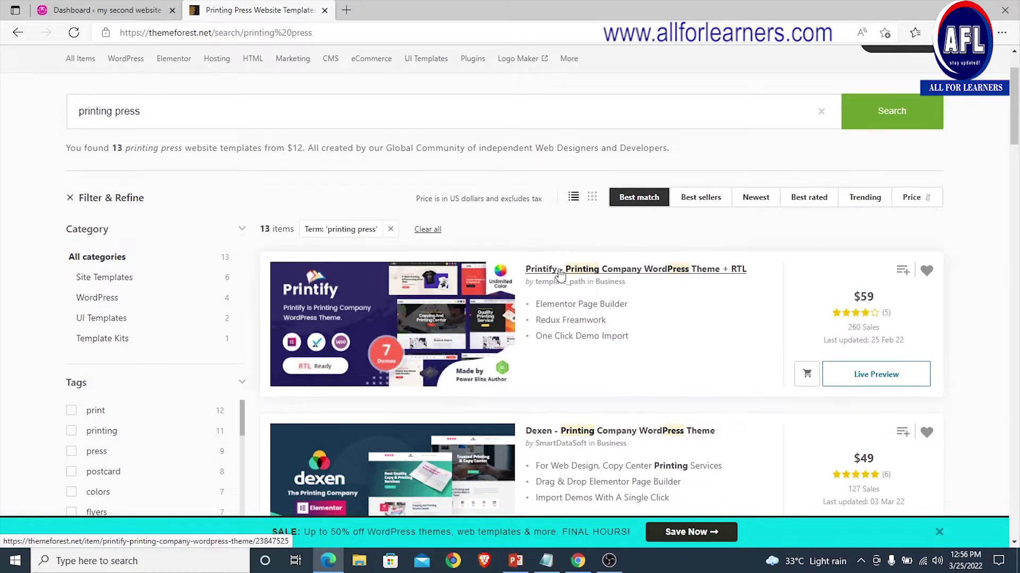
Step: Examine the printing press themes in the search results, comparing their types, prices and sales
scroll(563, 297, down, 1)
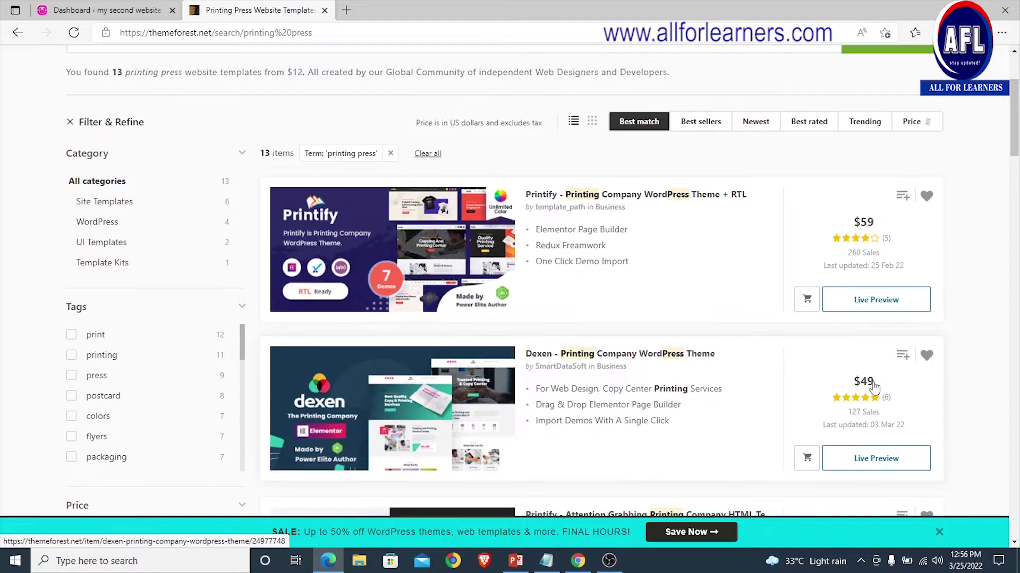
scroll(858, 374, down, 2)
scroll(871, 378, down, 2)
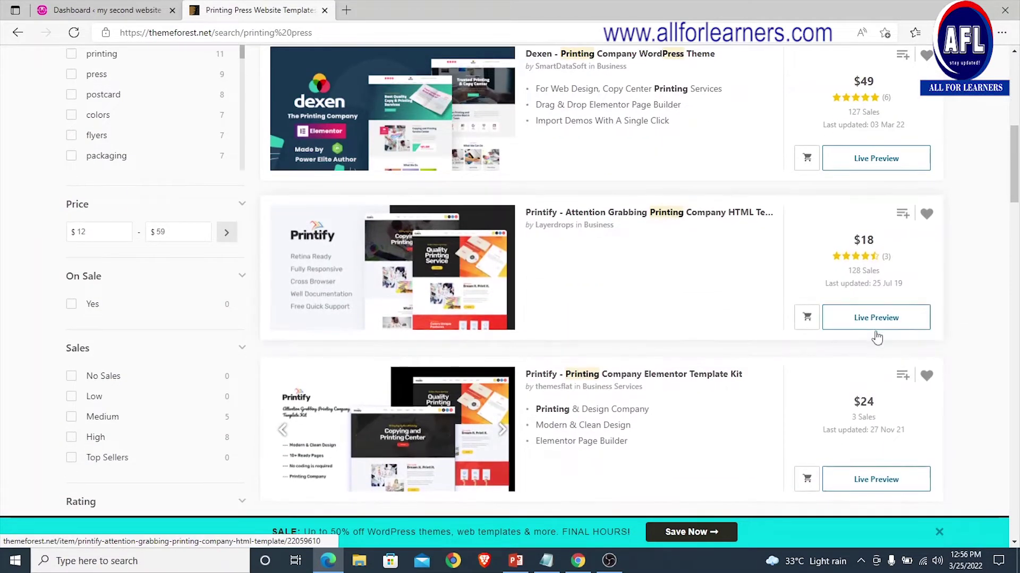
scroll(876, 336, up, 4)
scroll(881, 319, down, 9)
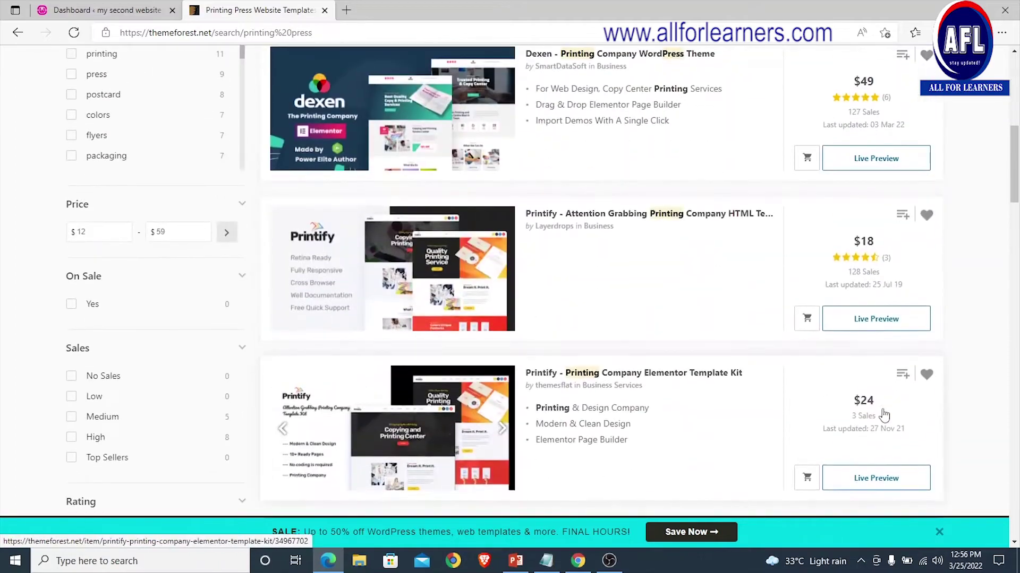
scroll(882, 413, down, 6)
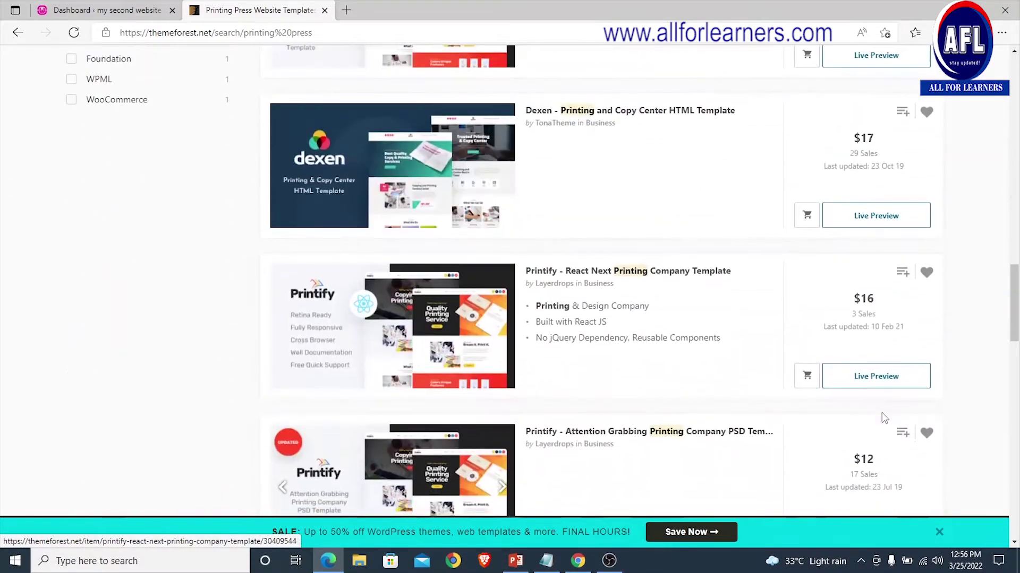
scroll(867, 352, down, 6)
scroll(868, 358, up, 10)
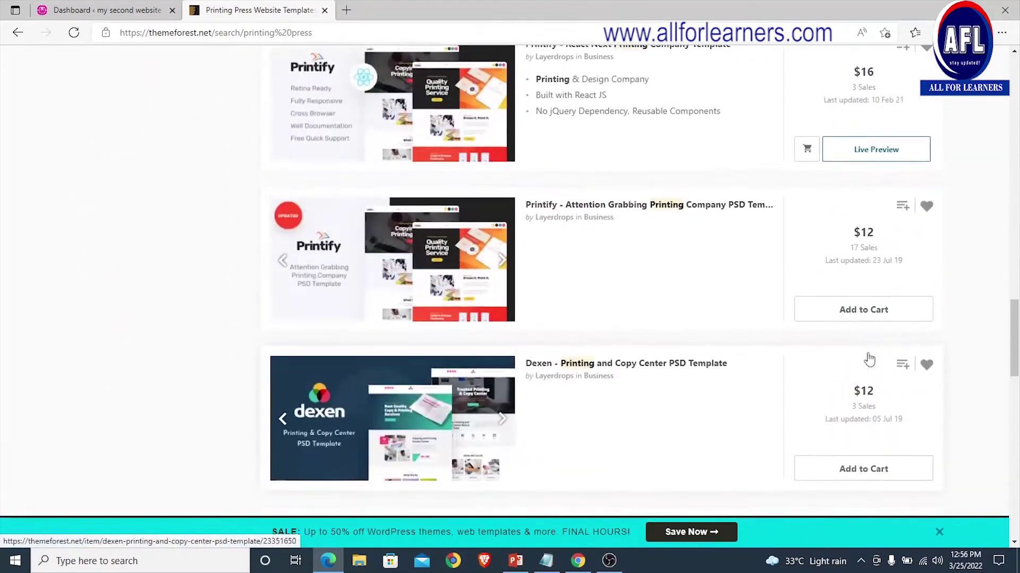
scroll(868, 361, up, 5)
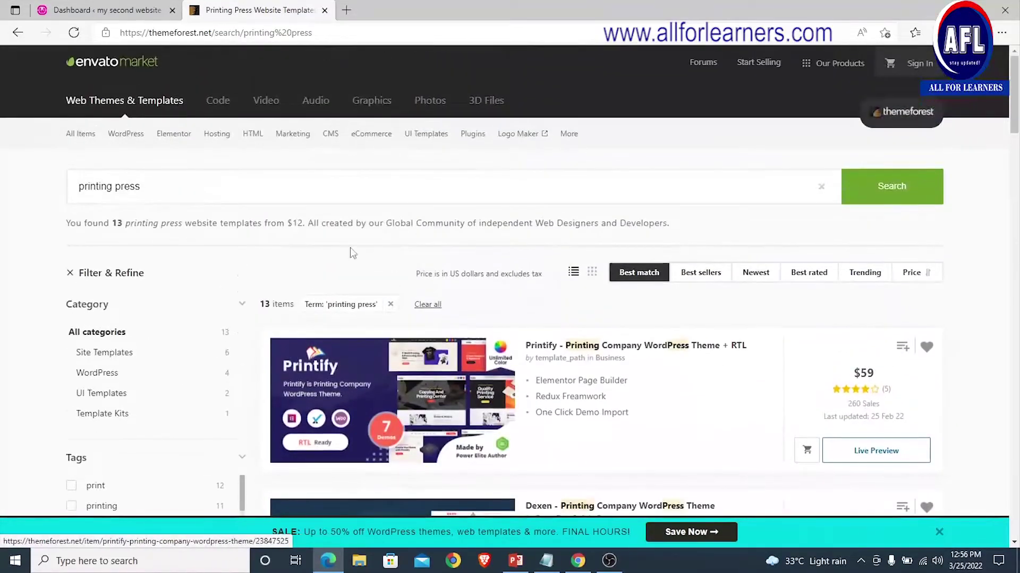
Step: Search ThemeForest for "publishing firm themes" and look through the listed themes
drag(156, 188, 79, 182)
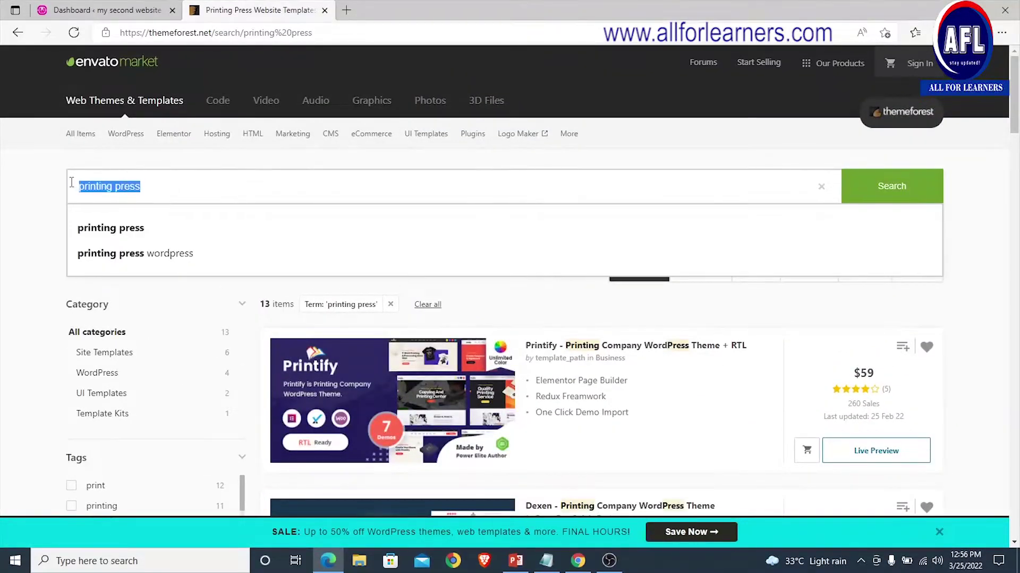
text(pu)
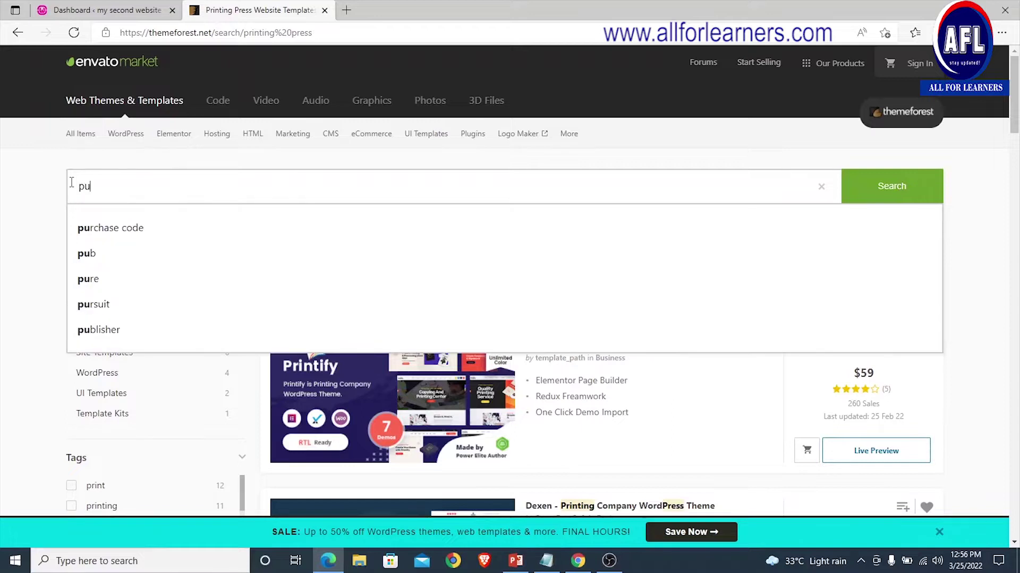
text(blishing firm themes)
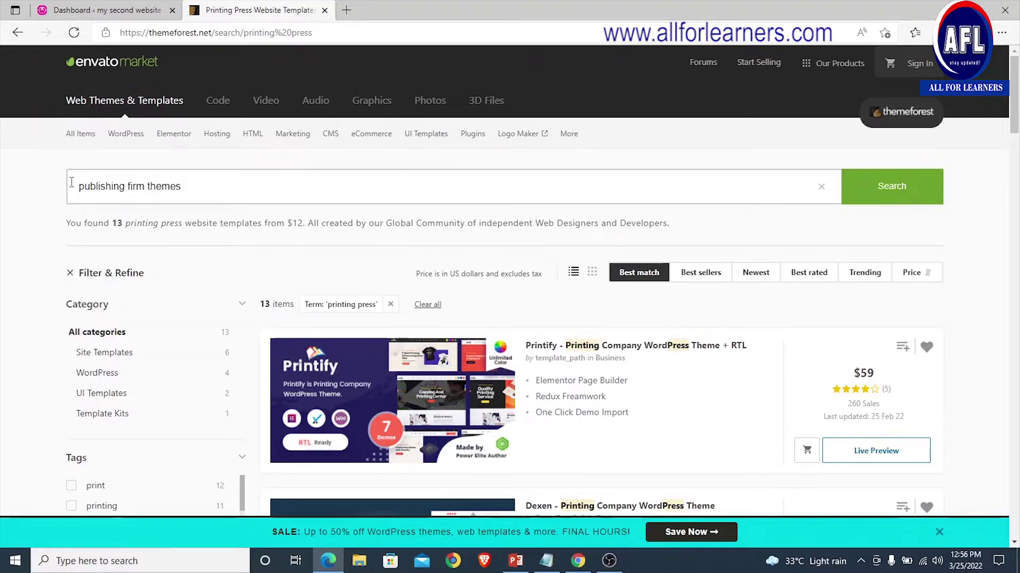
key(Return)
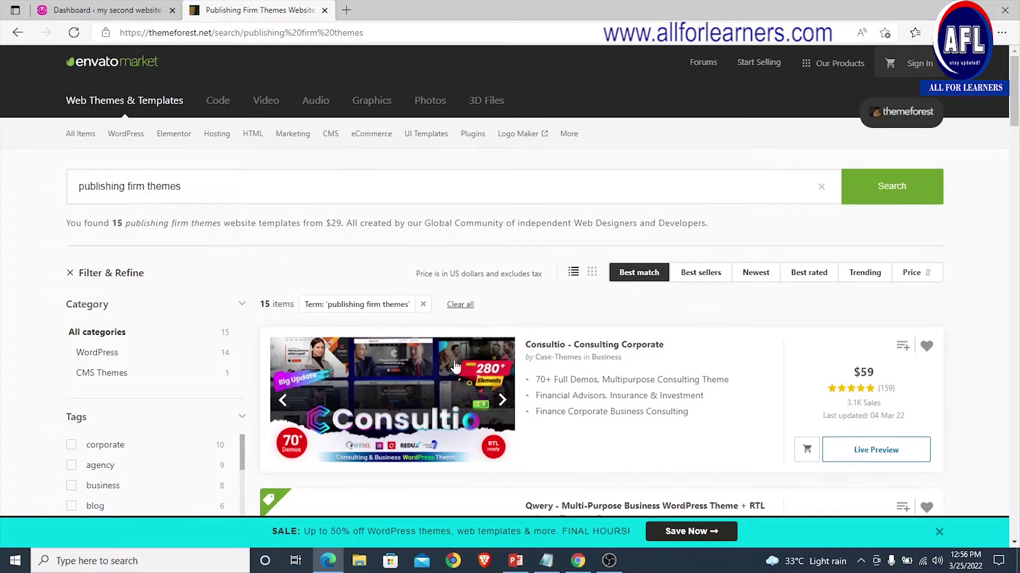
scroll(540, 355, down, 8)
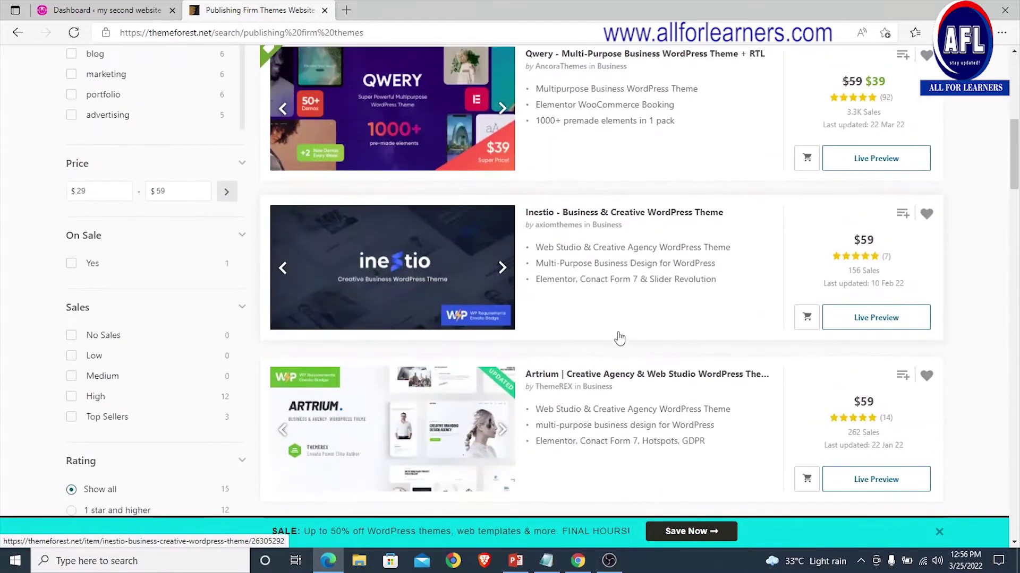
scroll(619, 338, down, 10)
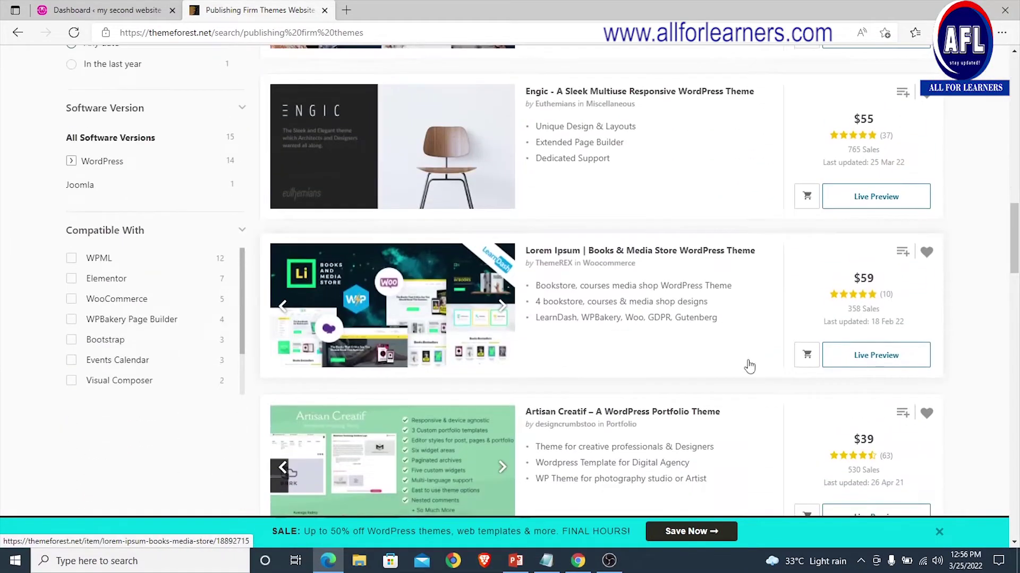
scroll(887, 404, down, 6)
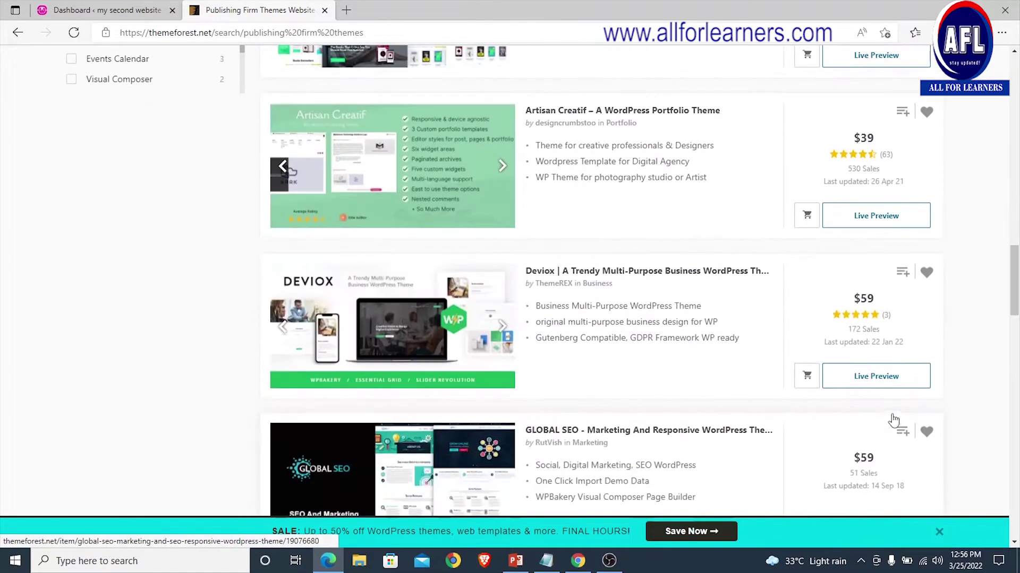
scroll(874, 387, up, 16)
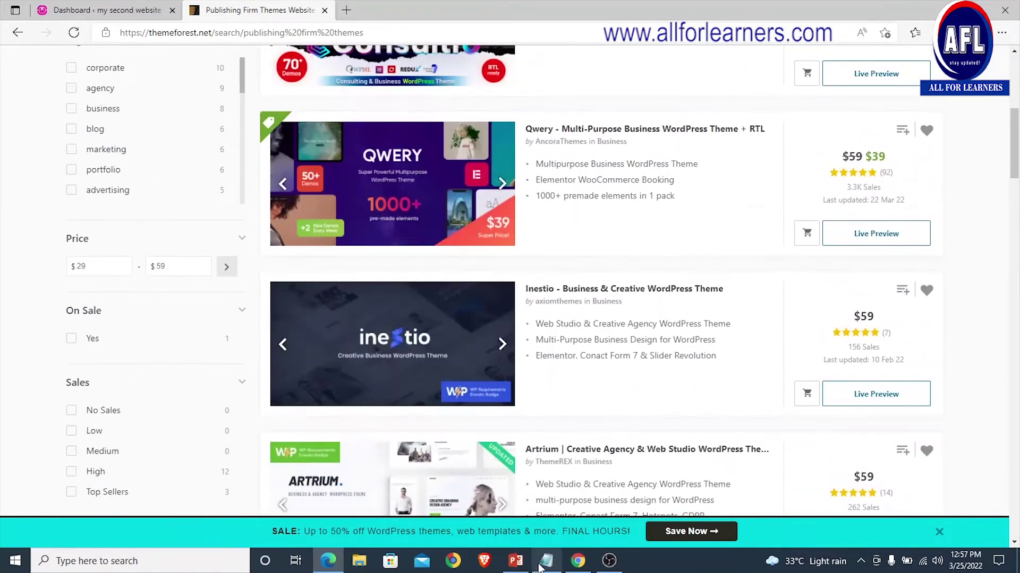
Step: Switch to PowerPoint to check the theme name on slide 31, and return to Edge to search ThemeForest for "revaldak"
click(515, 561)
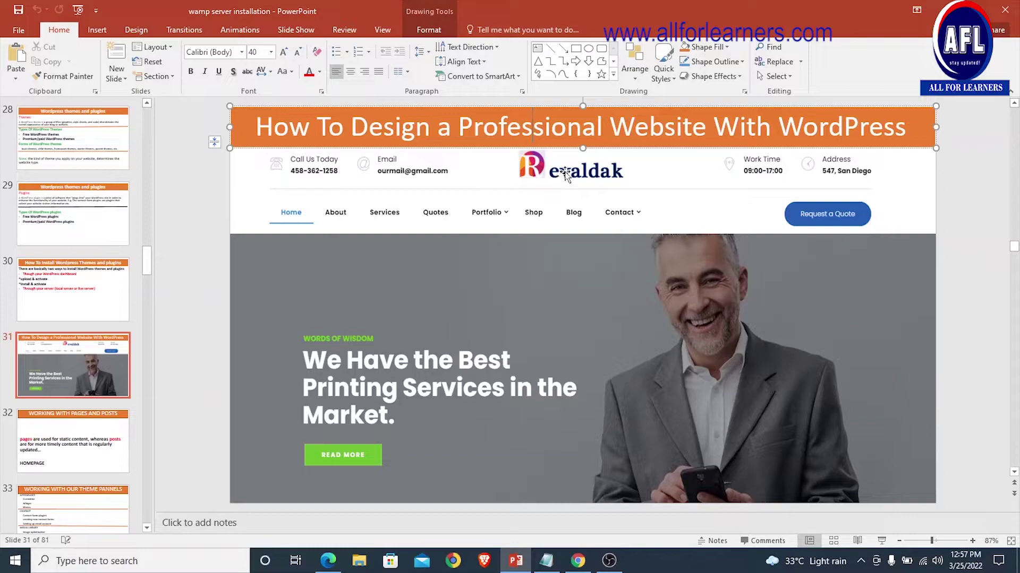
click(328, 561)
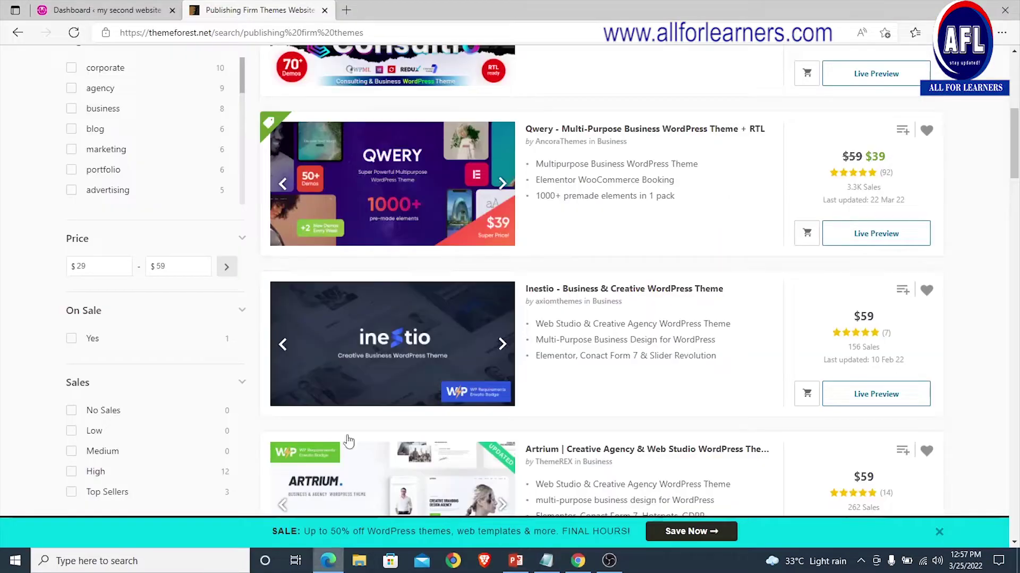
scroll(403, 152, up, 10)
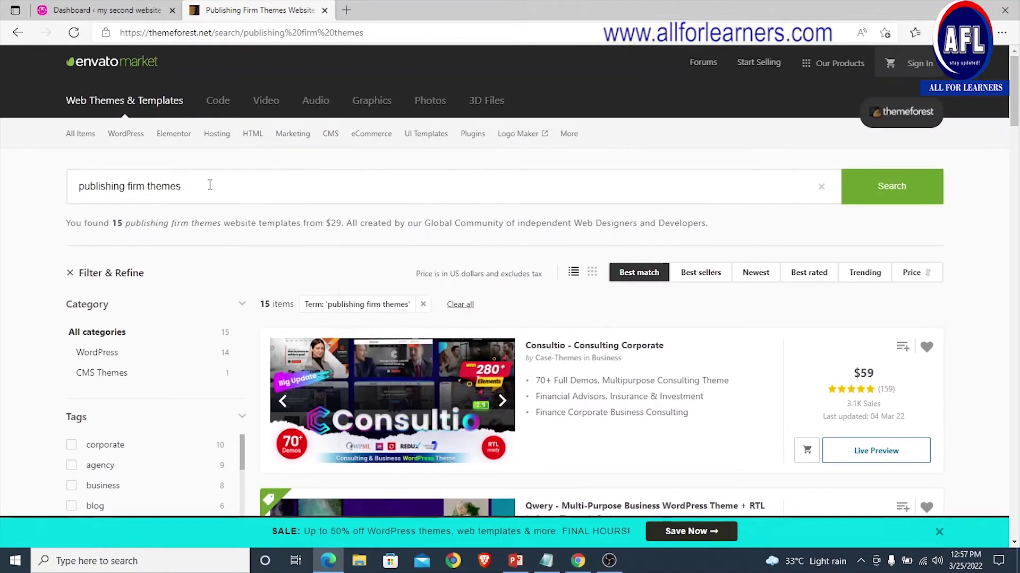
drag(204, 184, 60, 186)
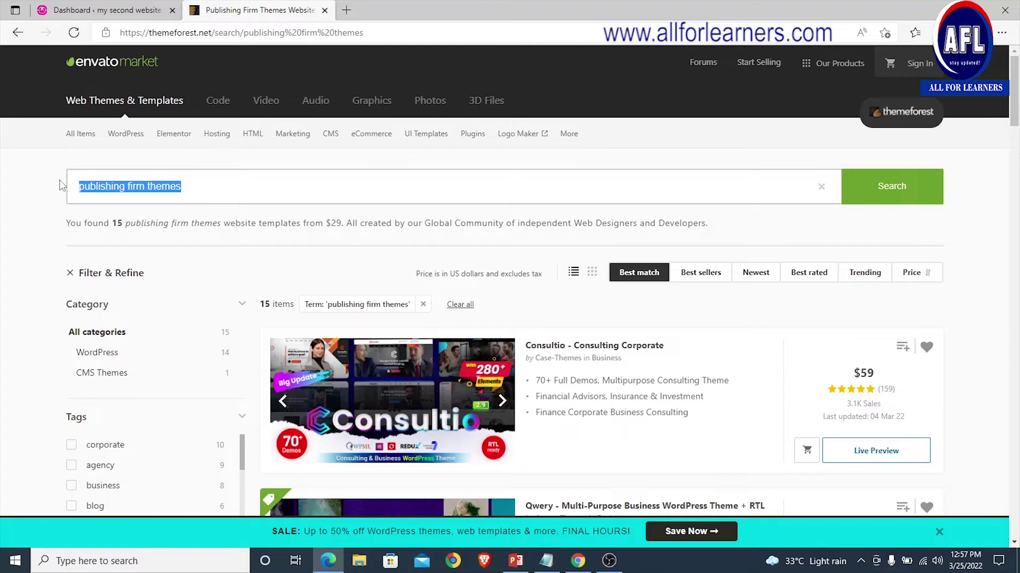
text(revald)
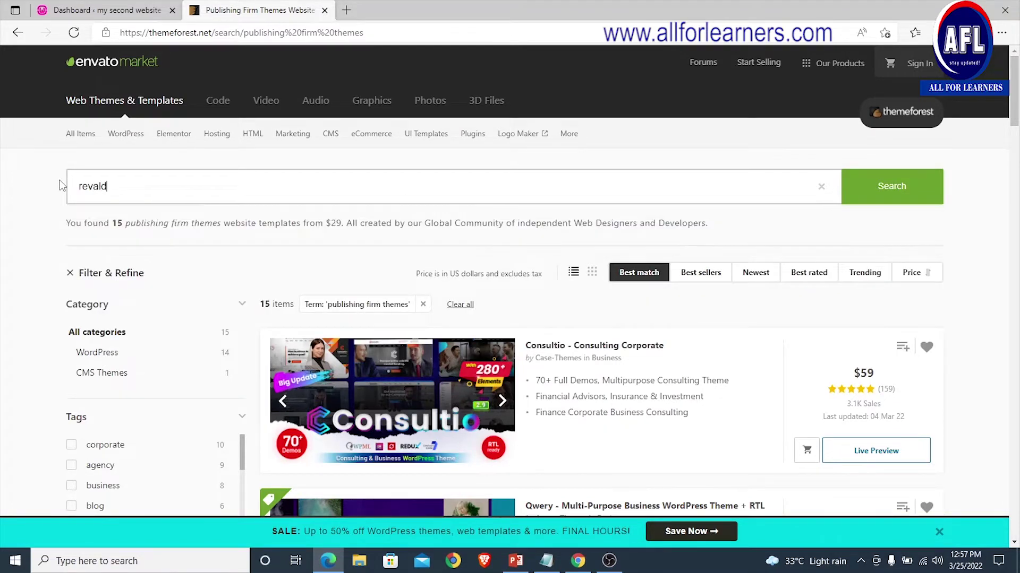
text(ak)
key(Return)
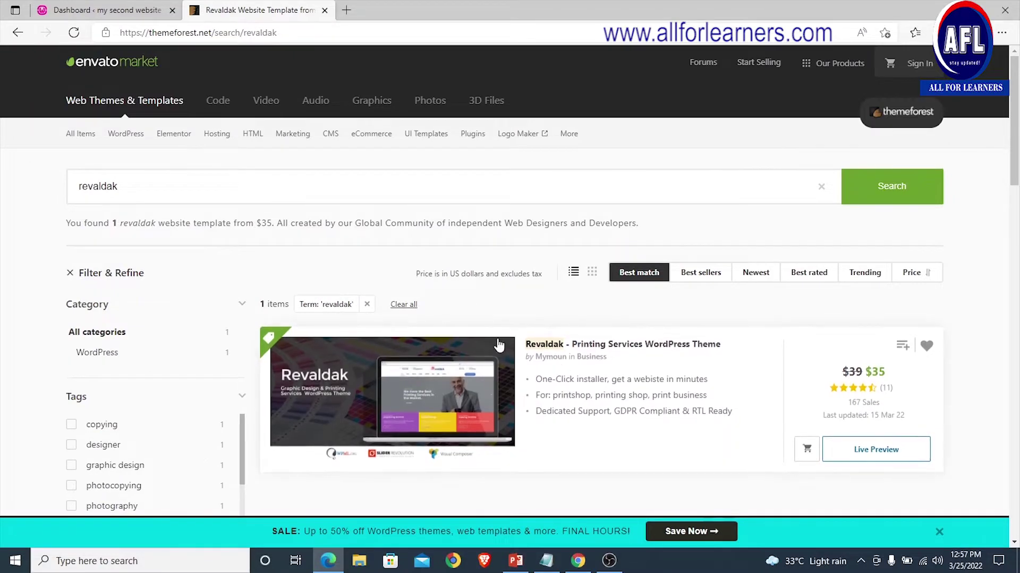
Step: Open the live preview of the Revaldak - Printing Services WordPress Theme in a new tab and switch to it
scroll(515, 379, down, 3)
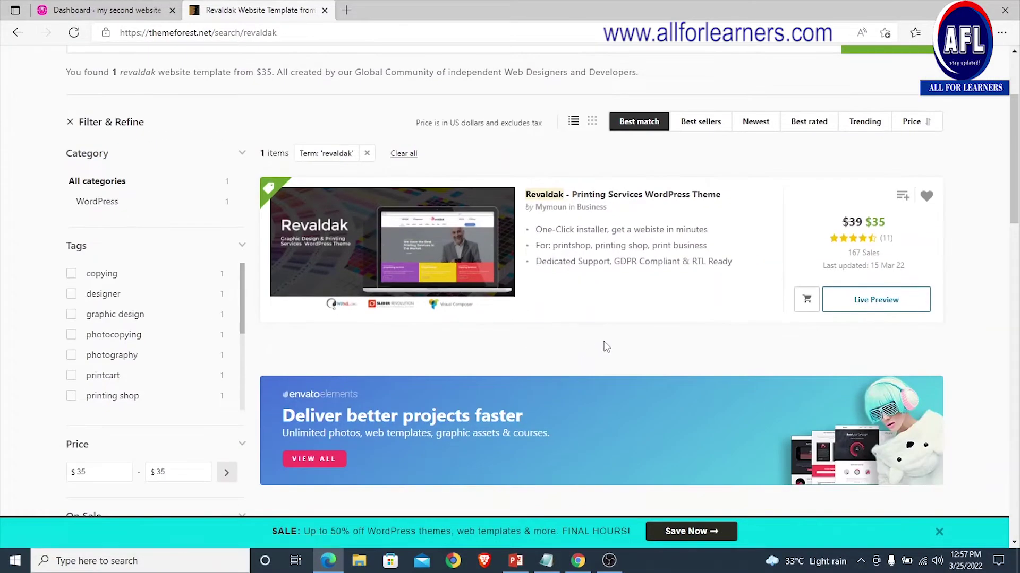
right_click(850, 305)
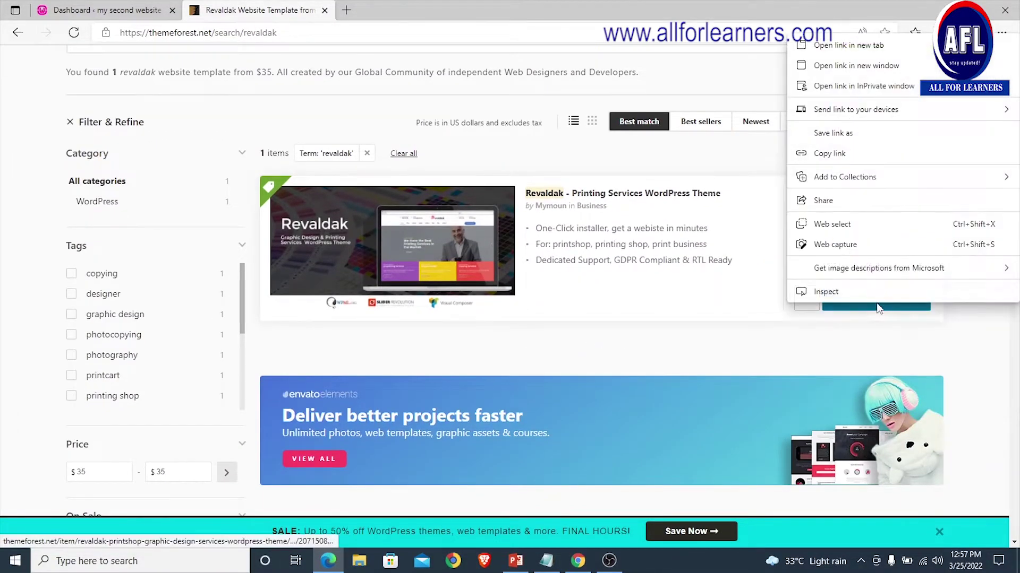
click(844, 44)
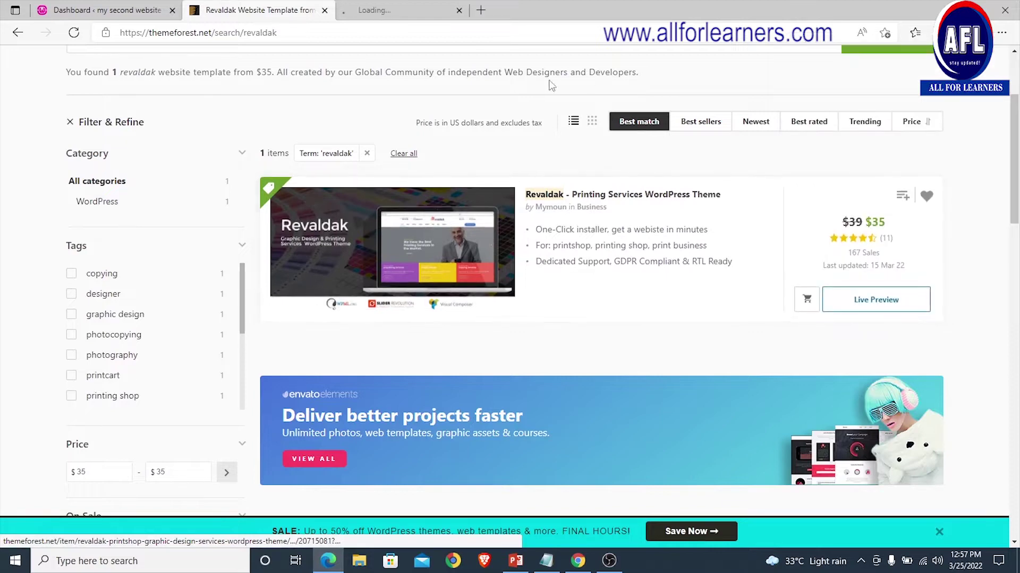
click(378, 12)
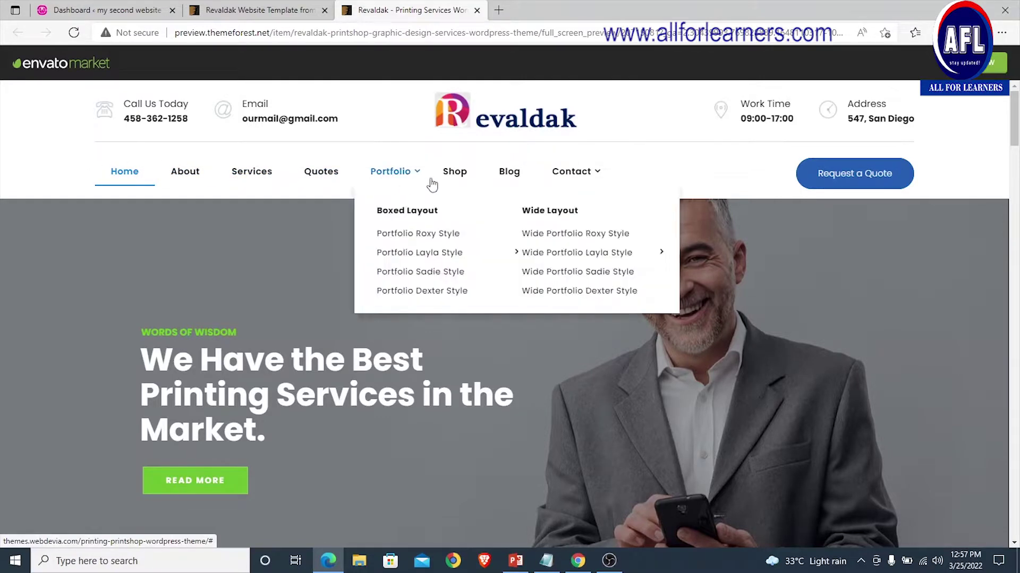
Step: Review the sections of the Revaldak demo's home page and open the theme's purchase checkout
scroll(717, 226, down, 5)
scroll(175, 269, up, 1)
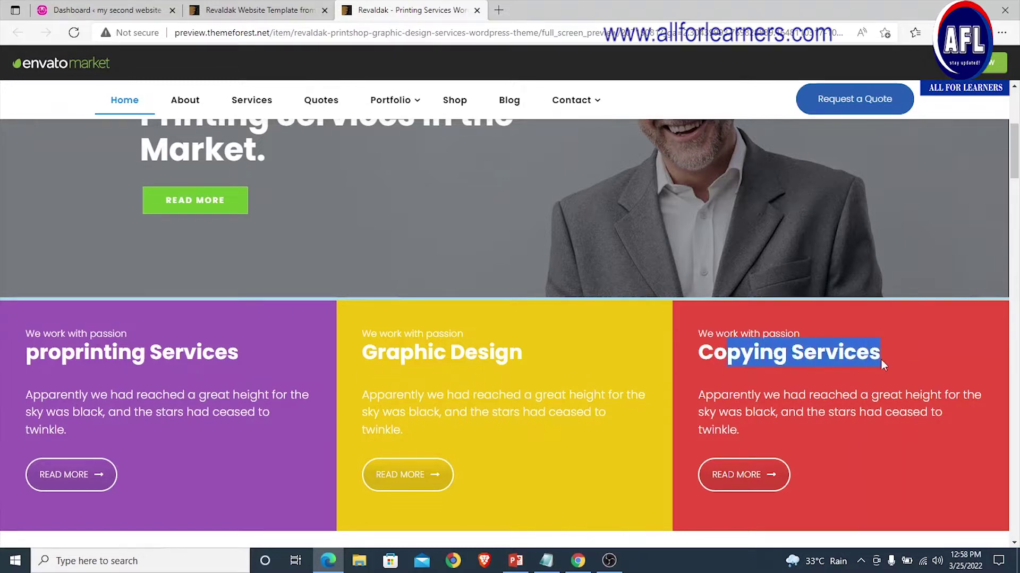
scroll(881, 363, down, 12)
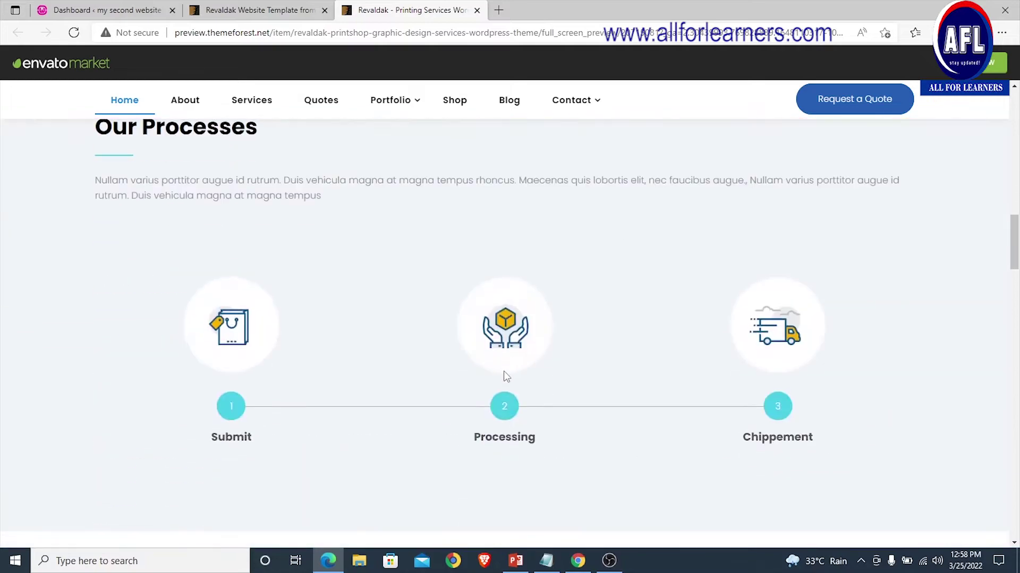
scroll(506, 378, down, 12)
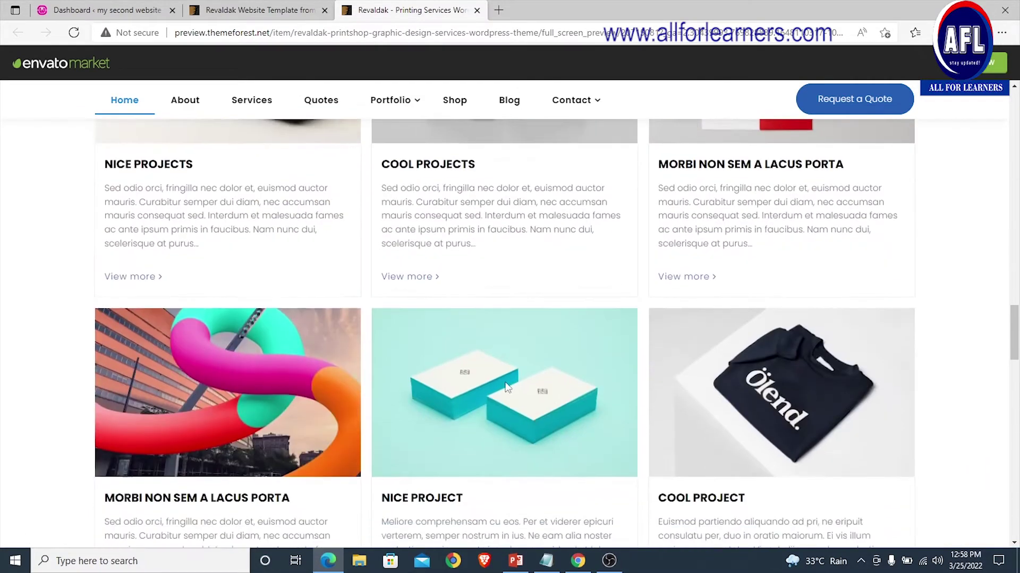
scroll(506, 386, down, 12)
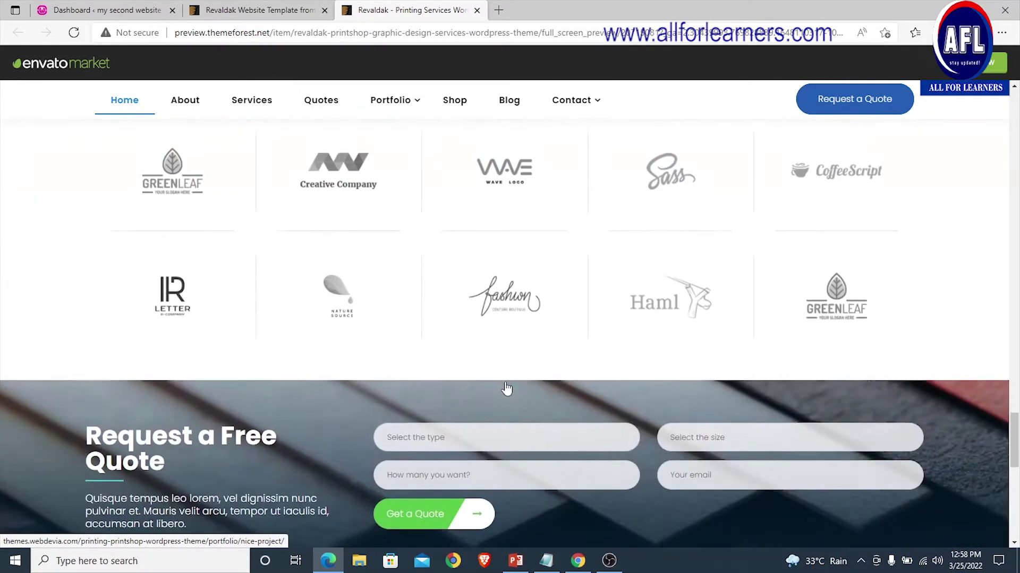
scroll(506, 389, up, 12)
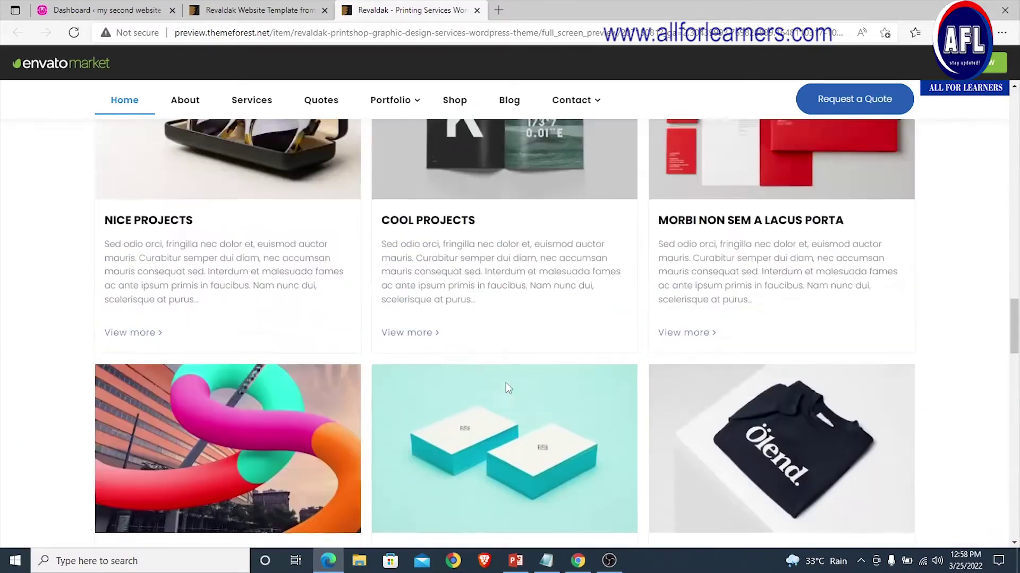
scroll(505, 388, up, 6)
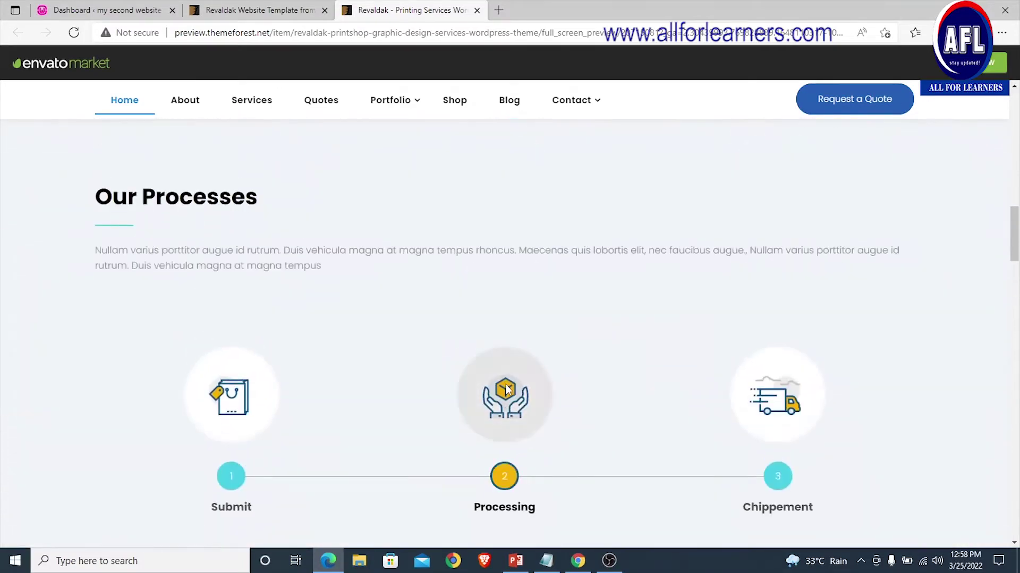
scroll(505, 389, up, 8)
scroll(505, 385, up, 10)
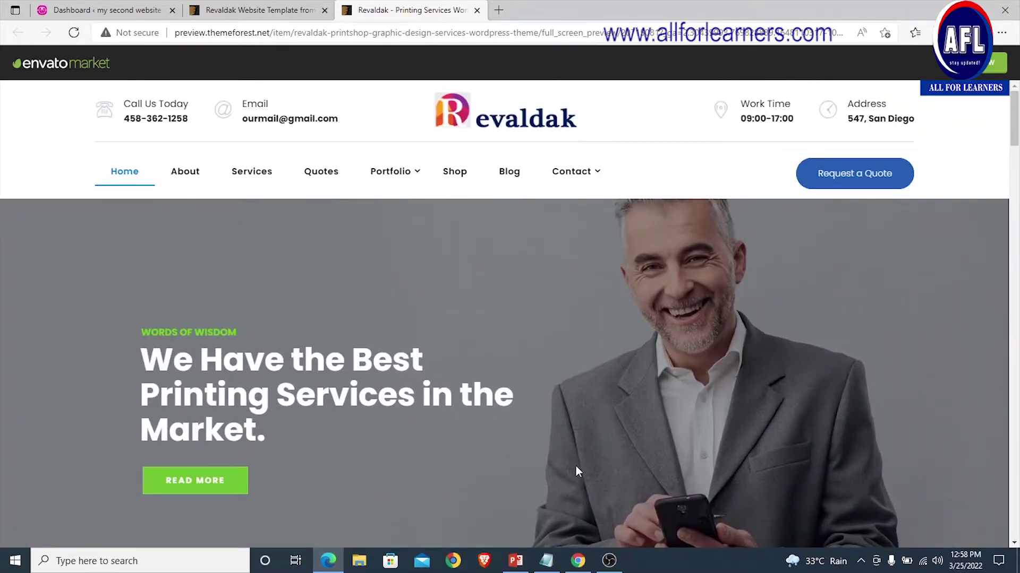
scroll(583, 402, down, 5)
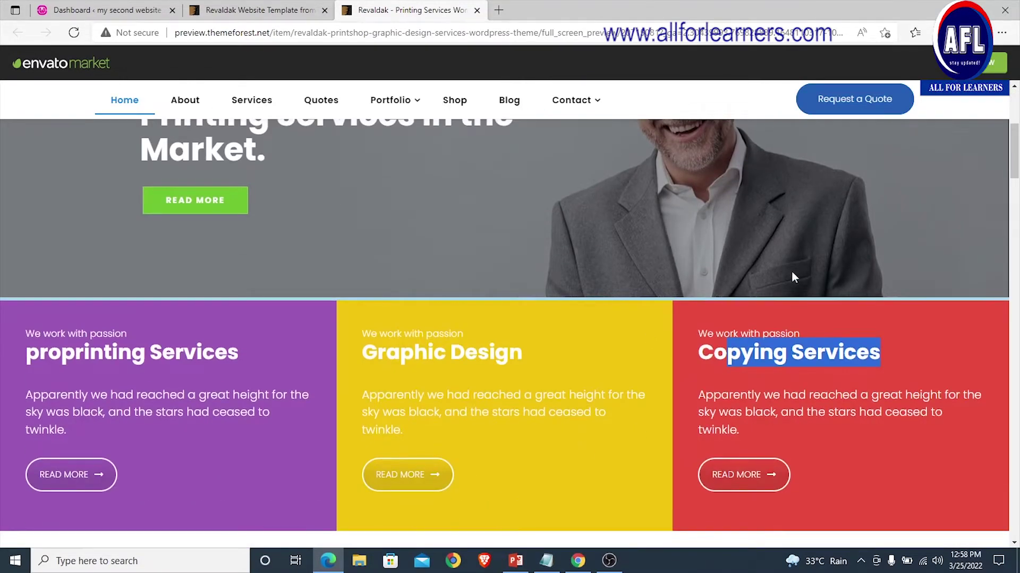
click(994, 63)
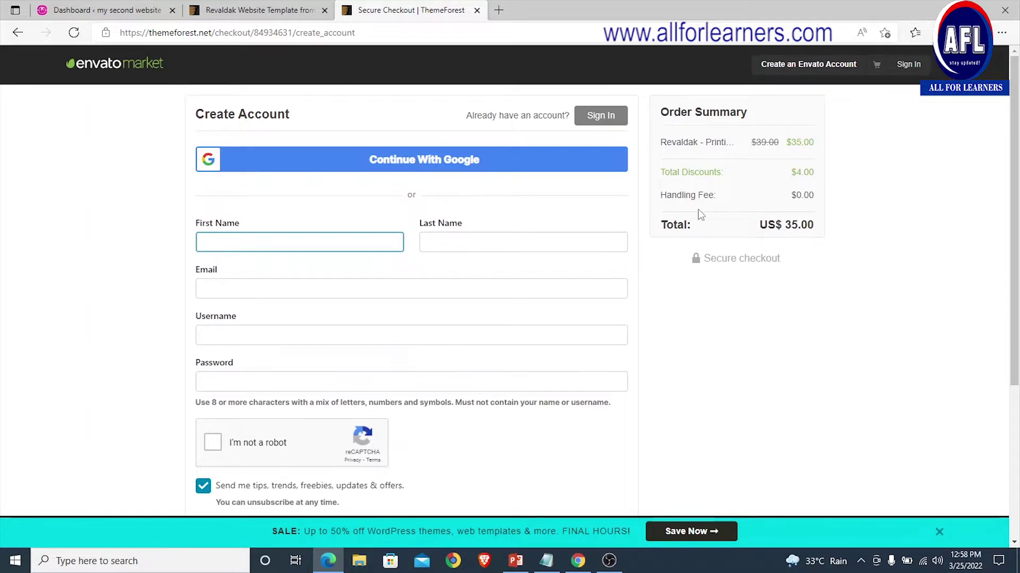
Step: Return to the local WordPress dashboard and open the theme upload form for adding a new theme
click(85, 10)
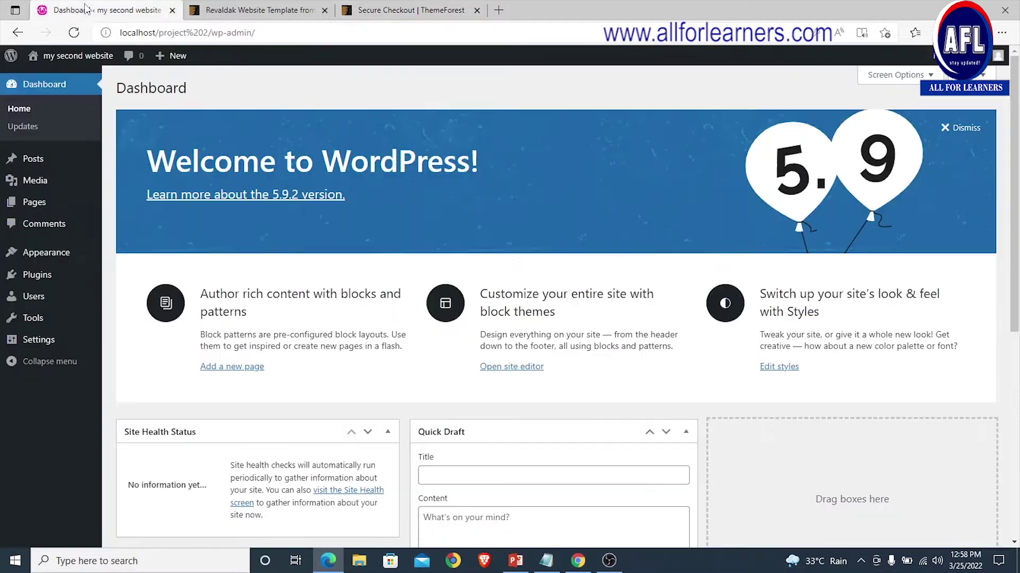
mouse_move(20, 254)
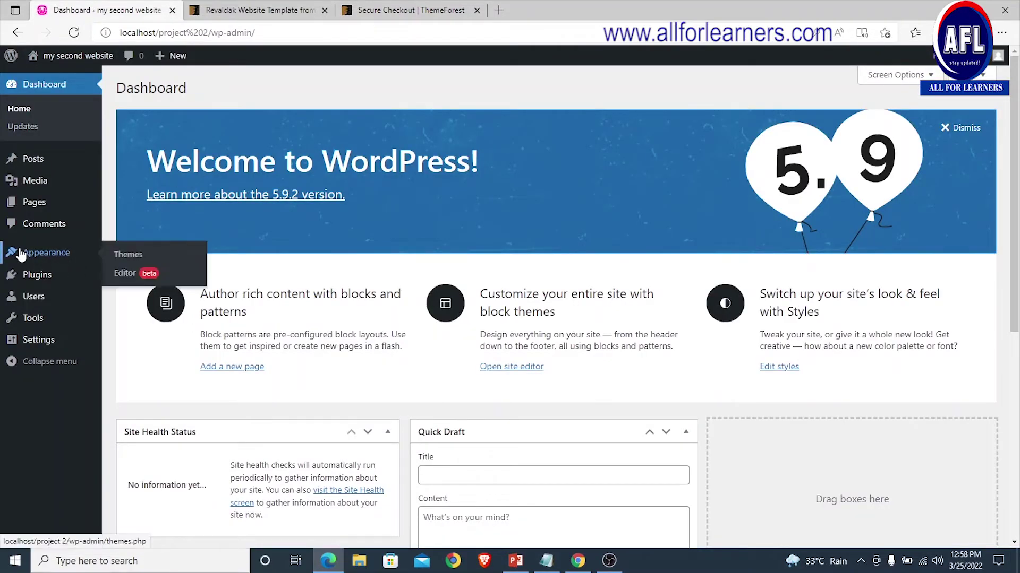
click(137, 260)
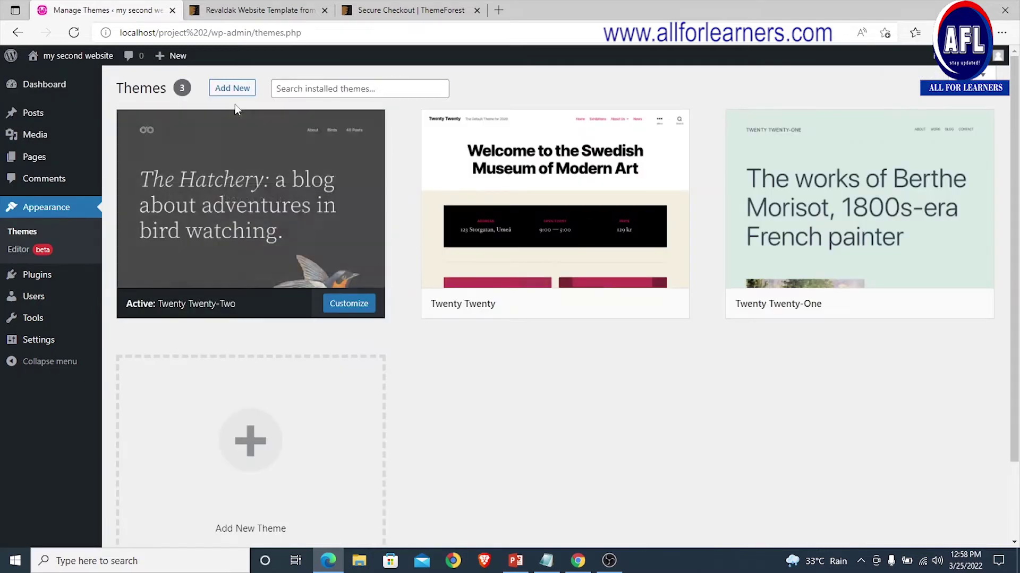
click(231, 90)
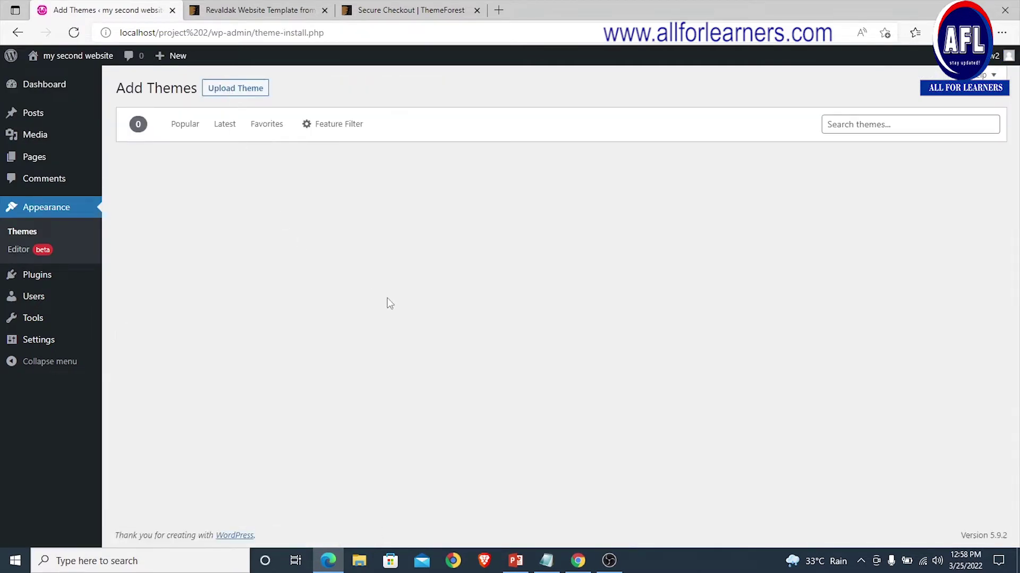
click(231, 89)
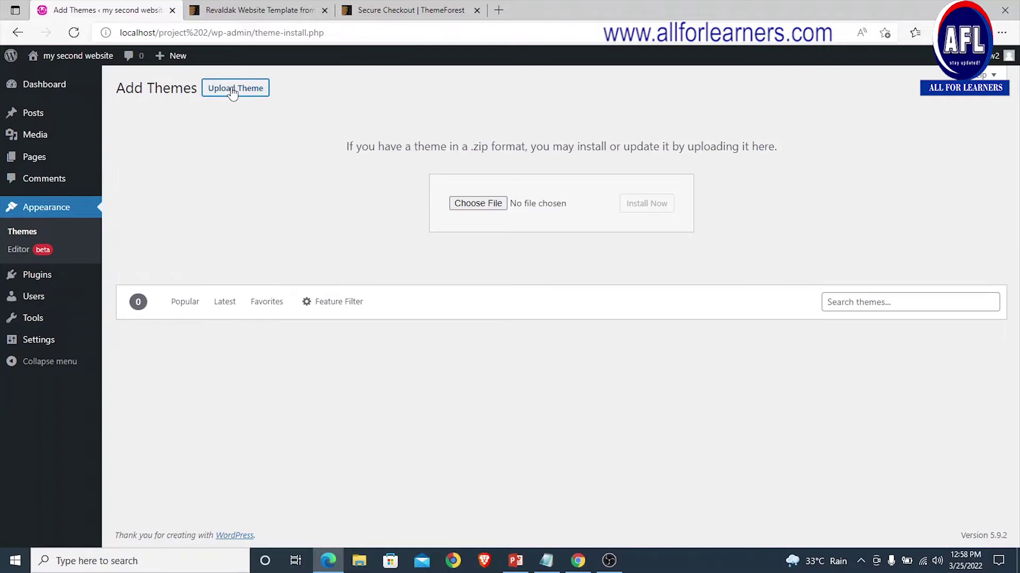
Step: Choose revaldak_v_2.0.zip from Desktop > web project > paid > project 1 theme as the theme file to upload
click(480, 205)
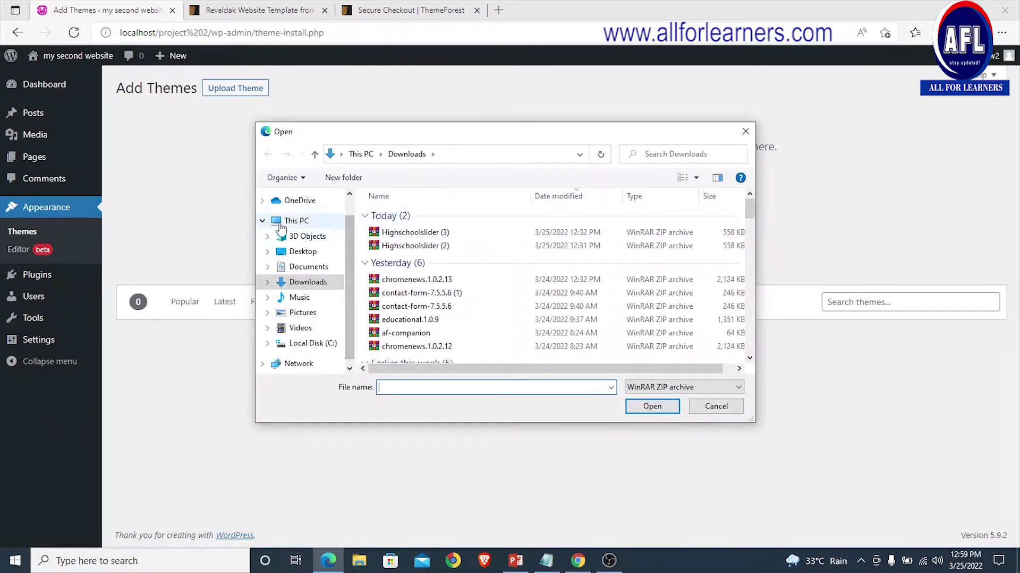
scroll(349, 281, up, 1)
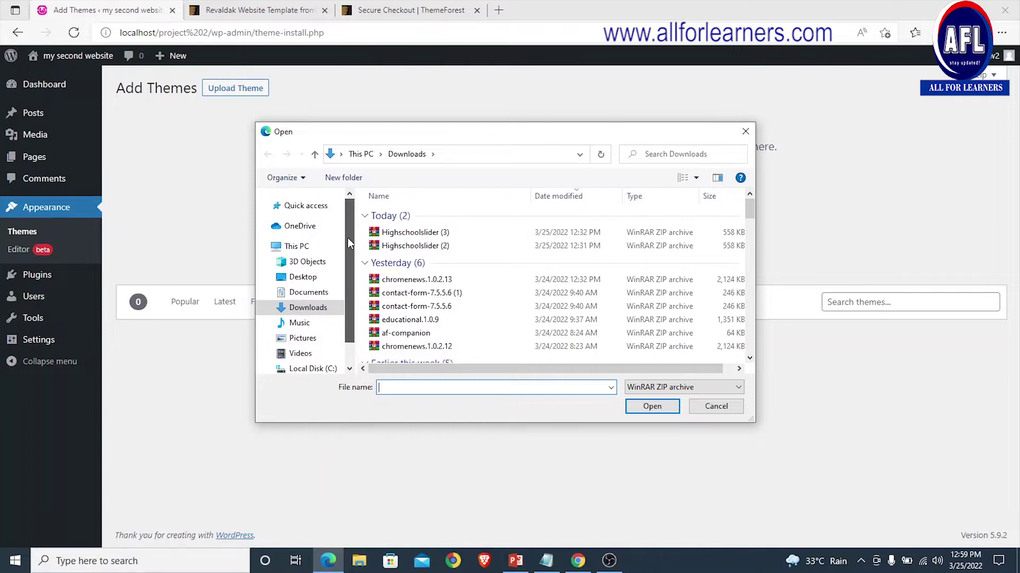
click(302, 276)
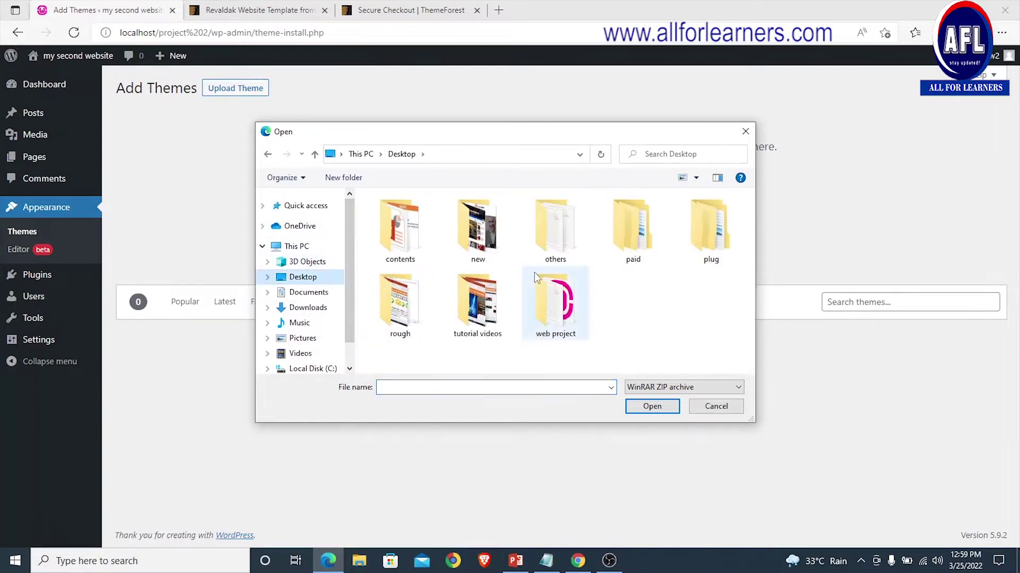
click(633, 234)
double_click(555, 303)
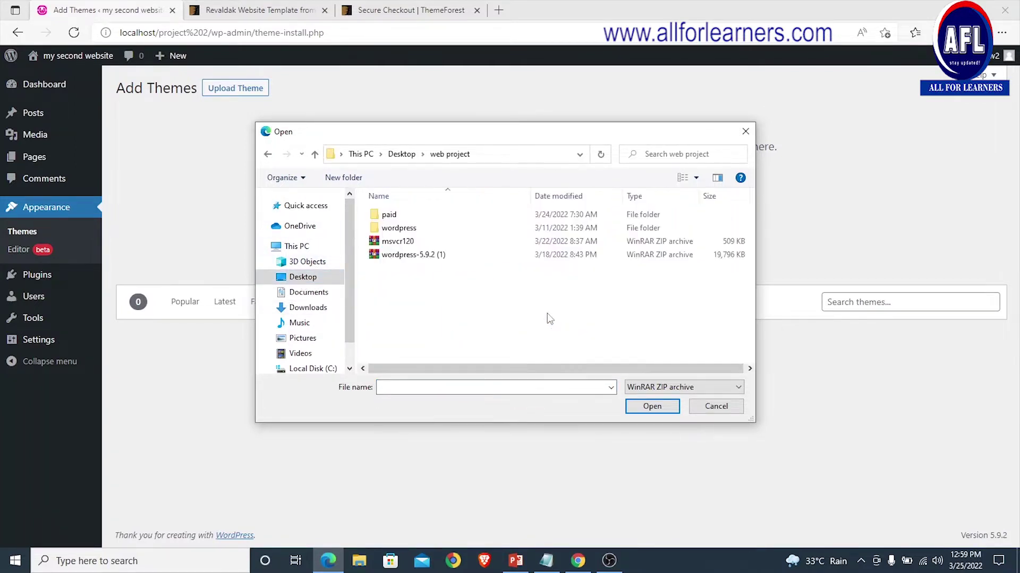
double_click(390, 216)
double_click(402, 229)
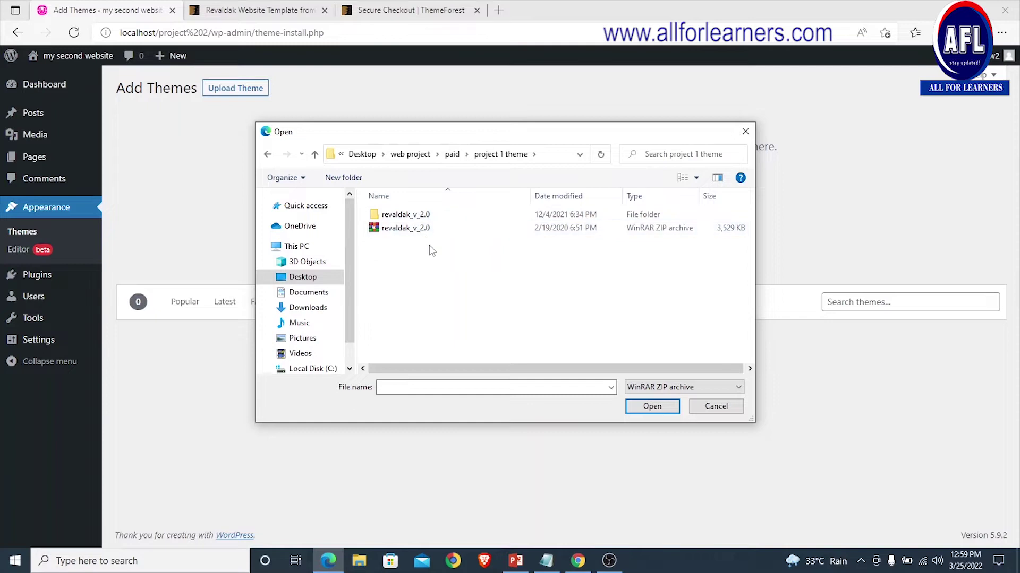
click(394, 231)
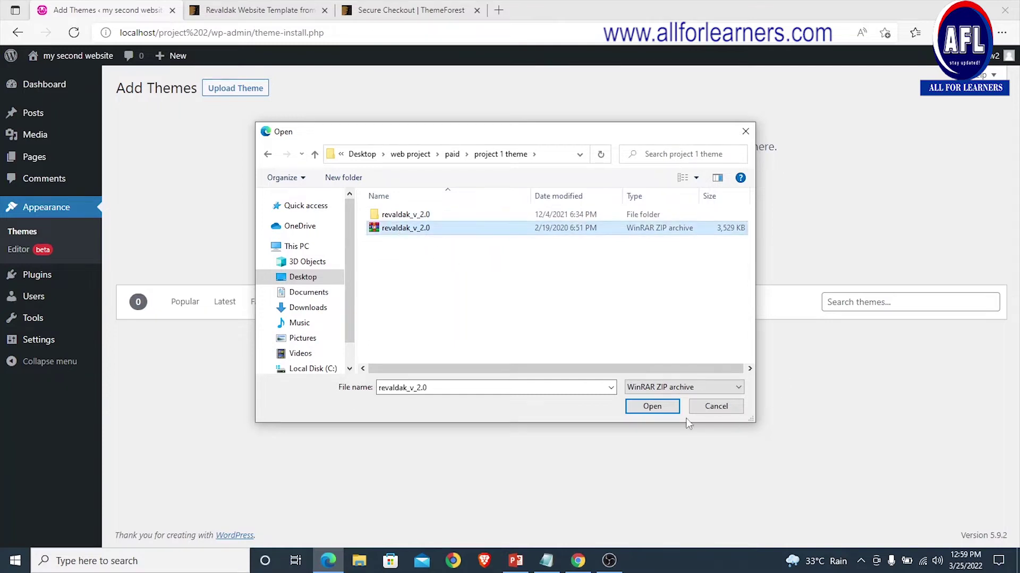
click(644, 408)
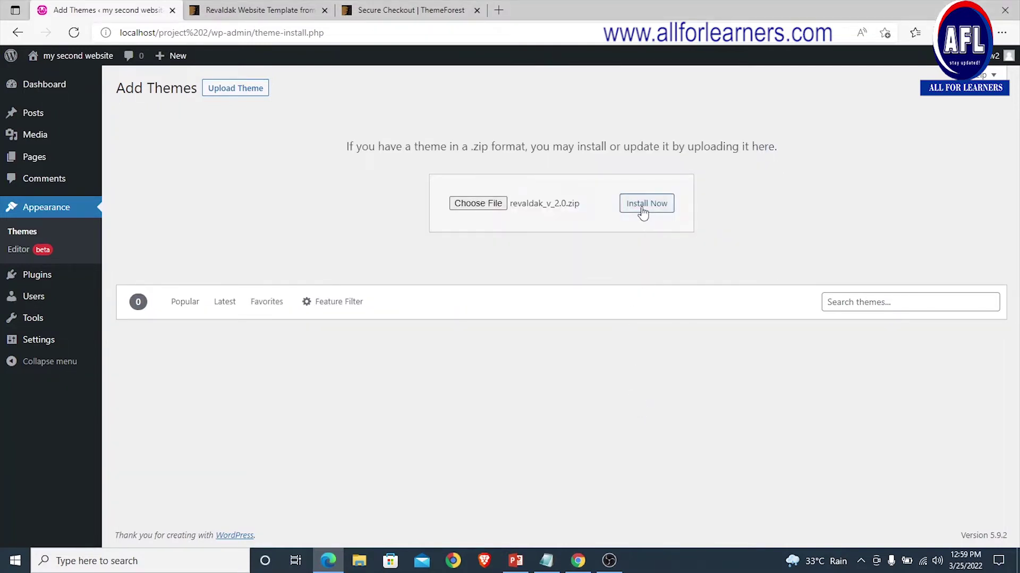
Step: Install and activate the uploaded Revaldak theme, and read its notice about recommended plugins
click(640, 211)
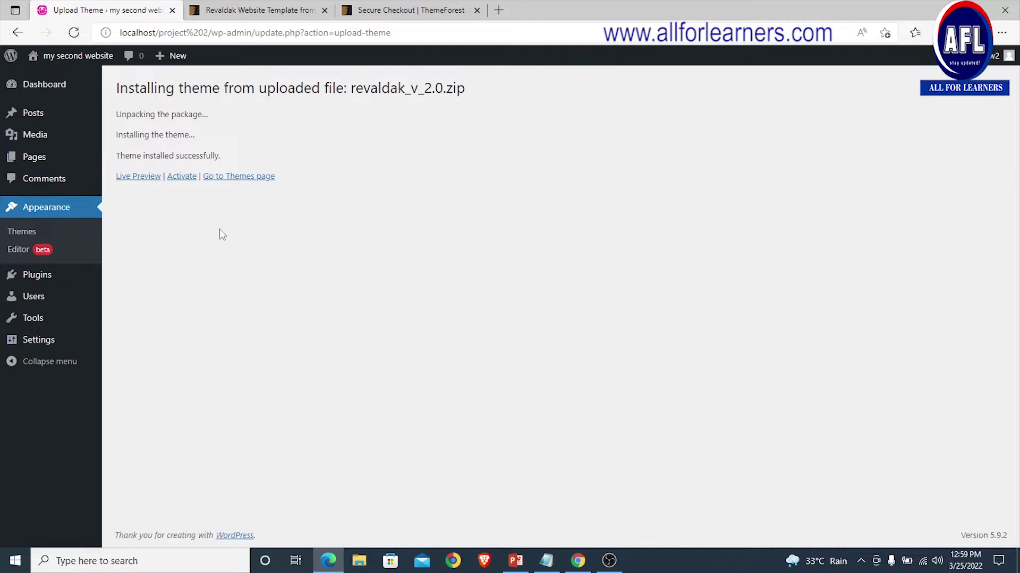
click(180, 177)
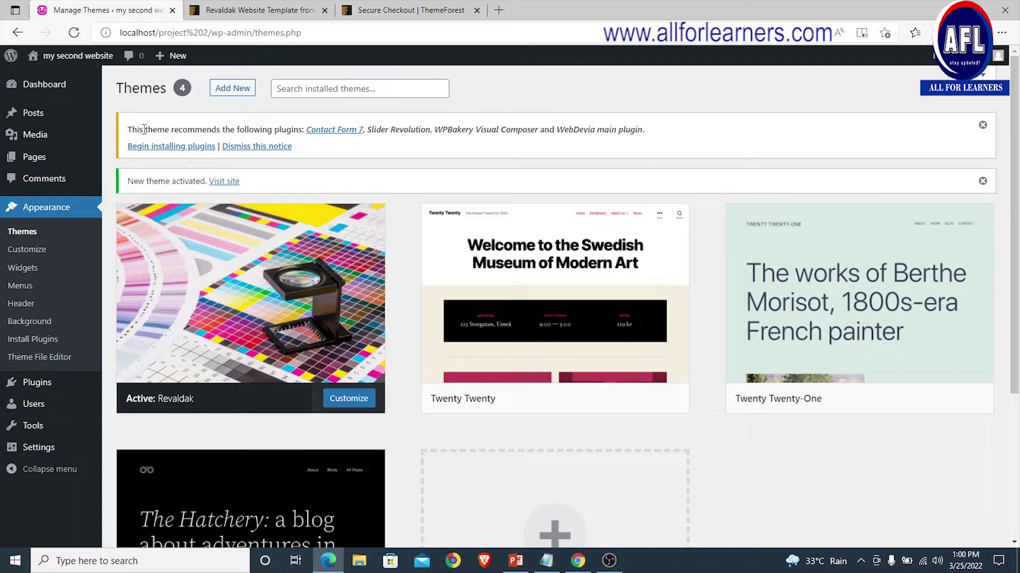
drag(137, 129, 440, 129)
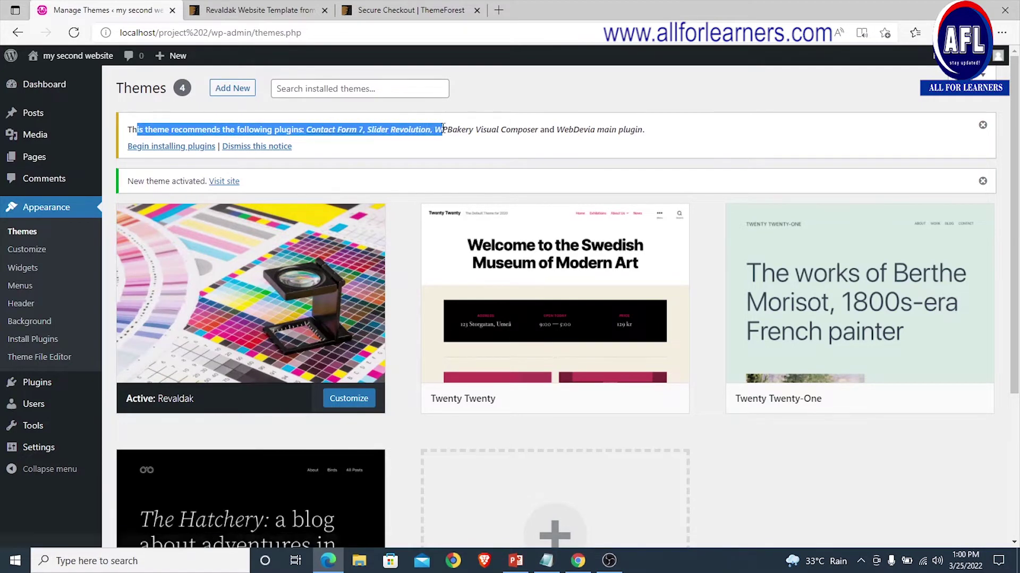
click(353, 147)
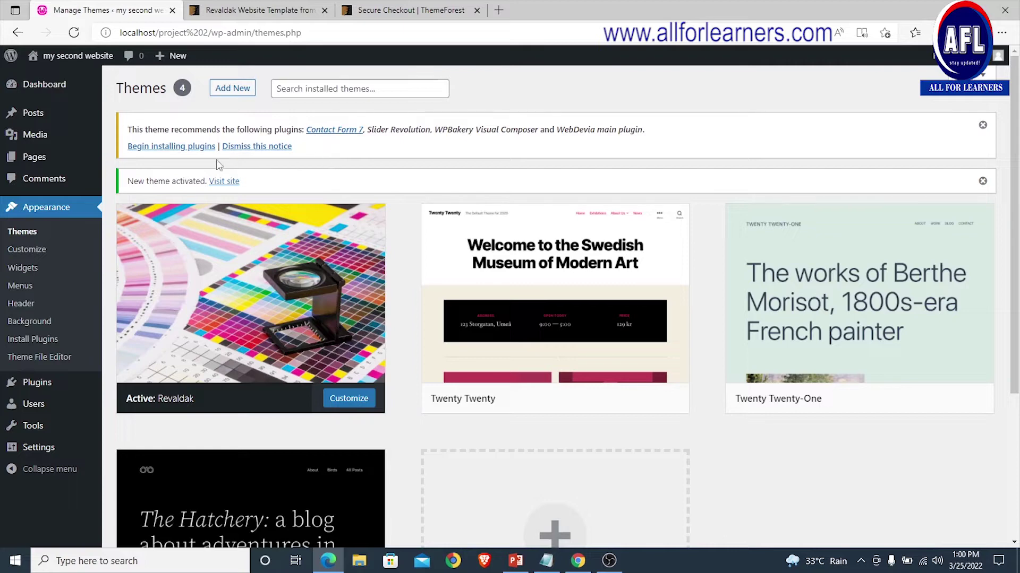
Step: Bulk-install the recommended Contact Form 7, Slider Revolution, WPBakery Visual Composer and WebDevia main plugins, and check the installation report
click(158, 152)
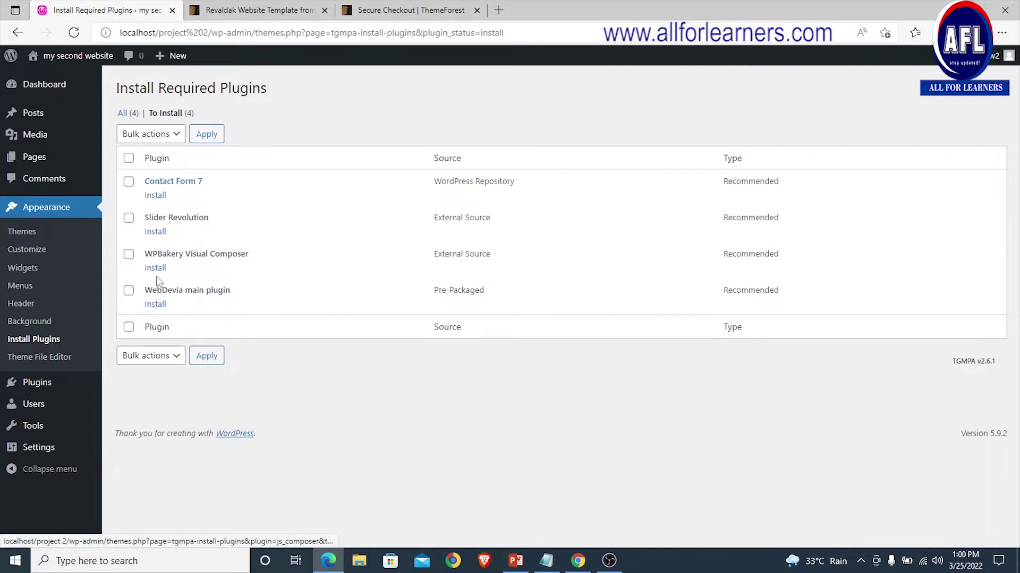
click(128, 159)
click(175, 136)
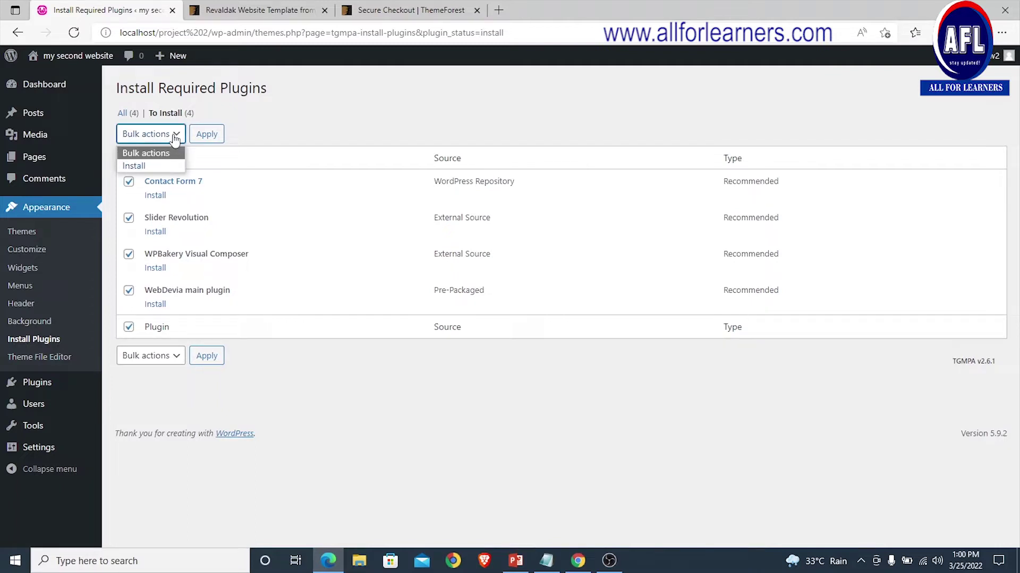
click(135, 167)
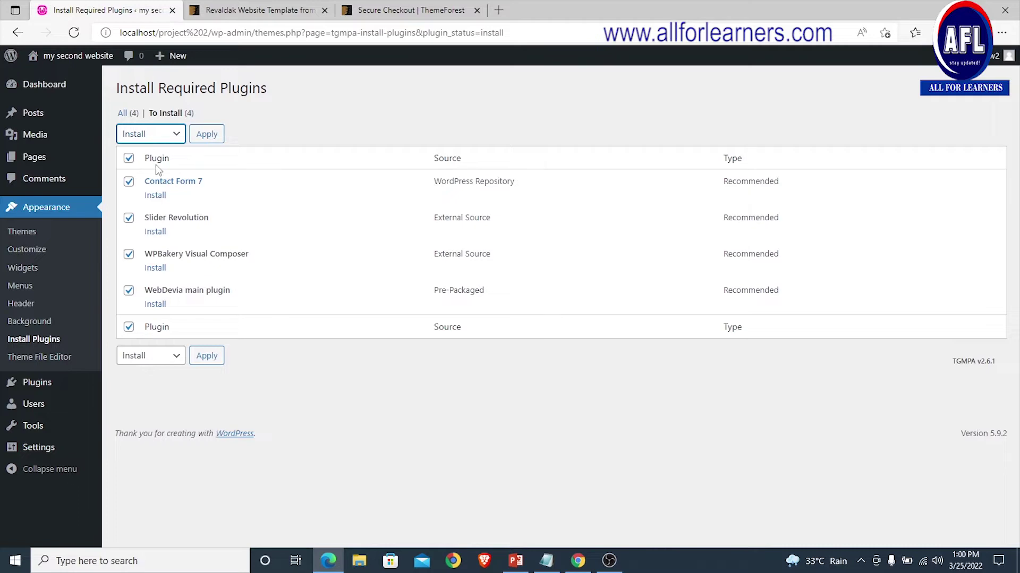
click(206, 135)
scroll(246, 202, down, 5)
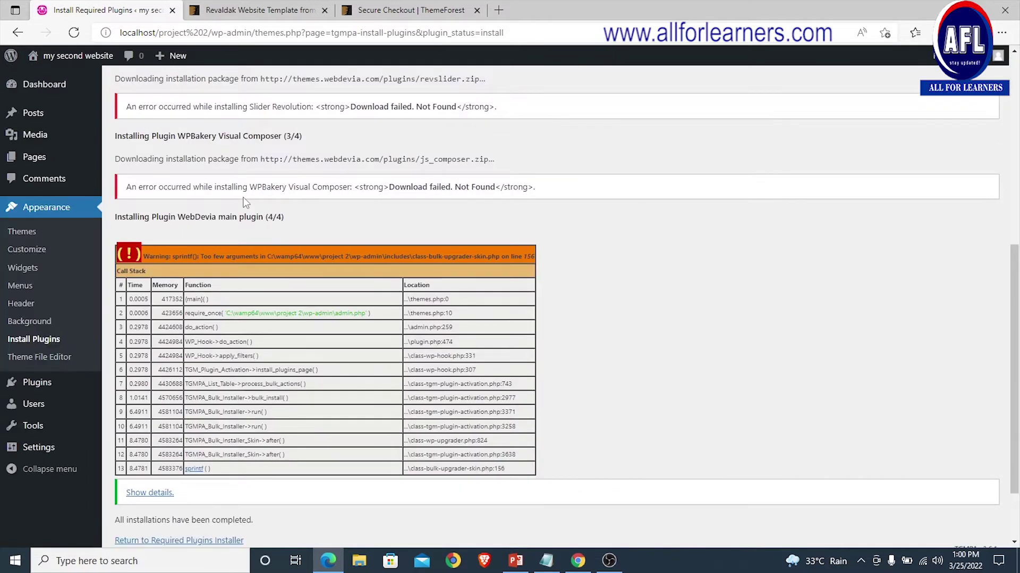
scroll(245, 202, down, 2)
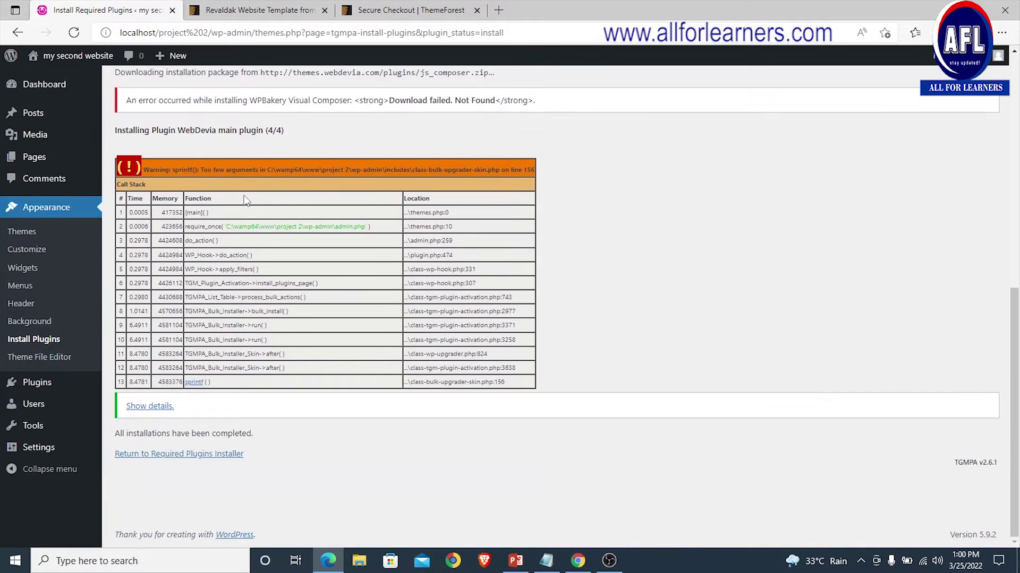
Step: Return to the required plugins list and activate Contact Form 7 and the WebDevia main plugin
click(170, 455)
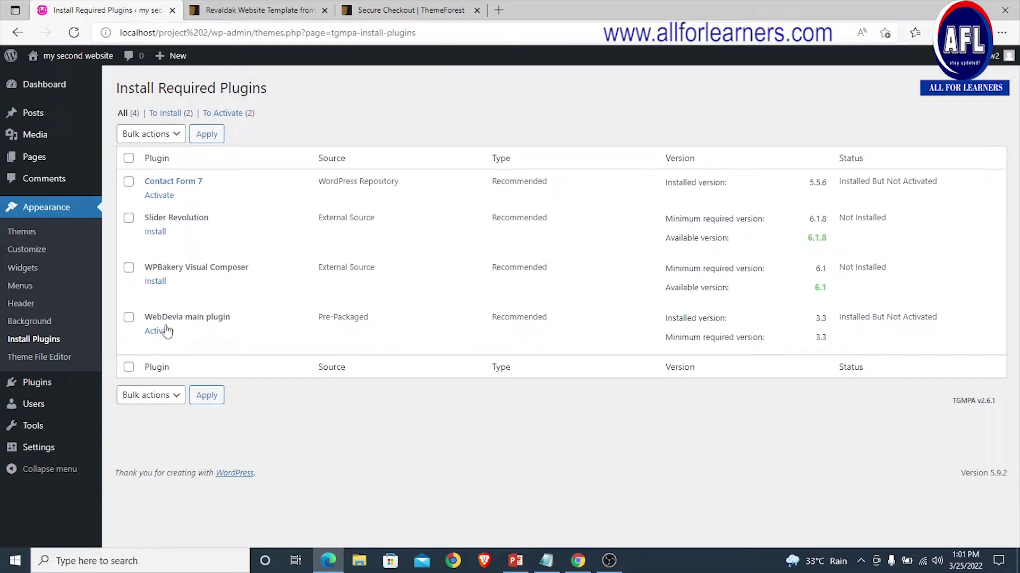
click(163, 197)
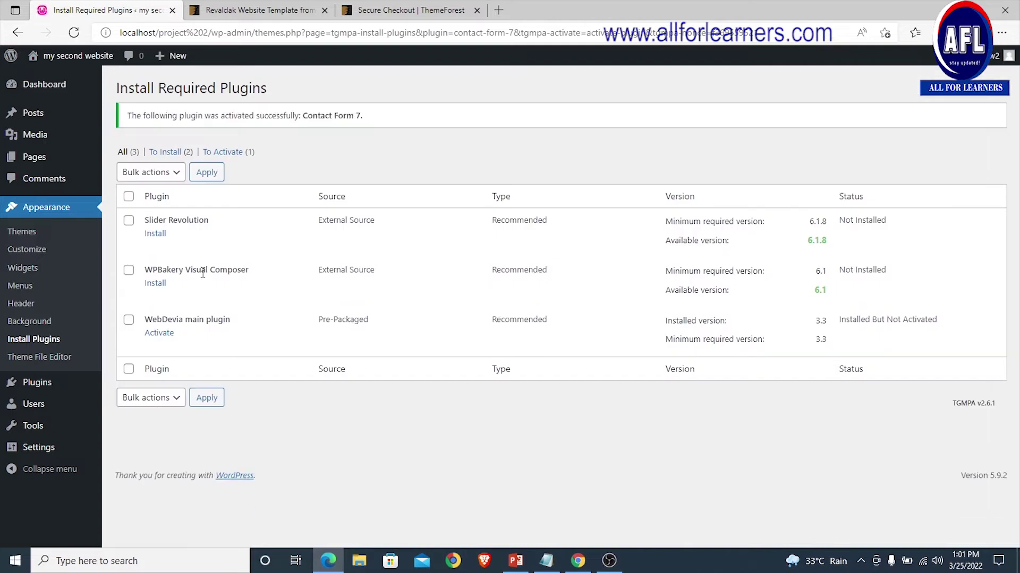
click(157, 333)
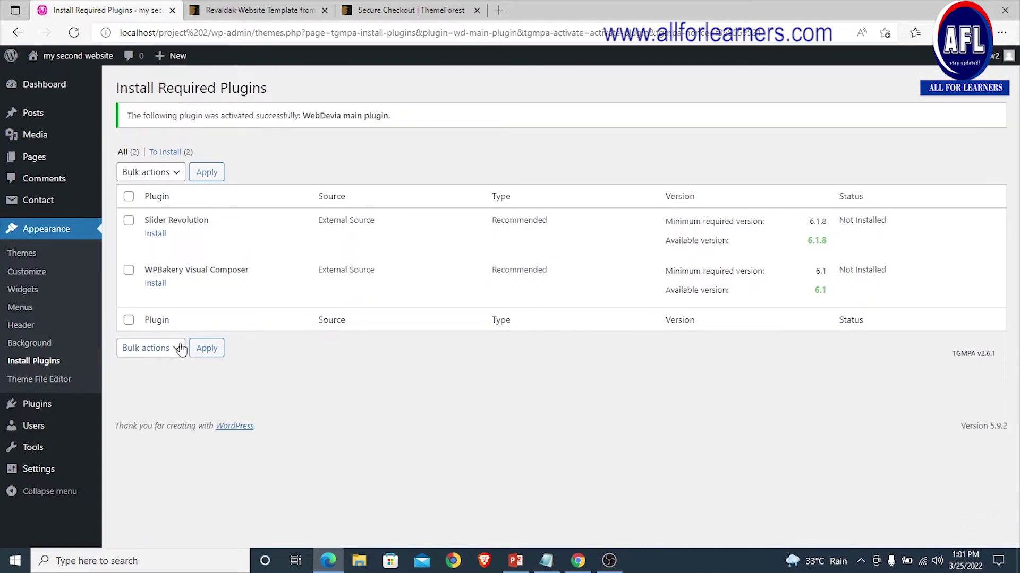
Step: Try to install Slider Revolution and WPBakery Visual Composer individually from the required plugins list
click(156, 234)
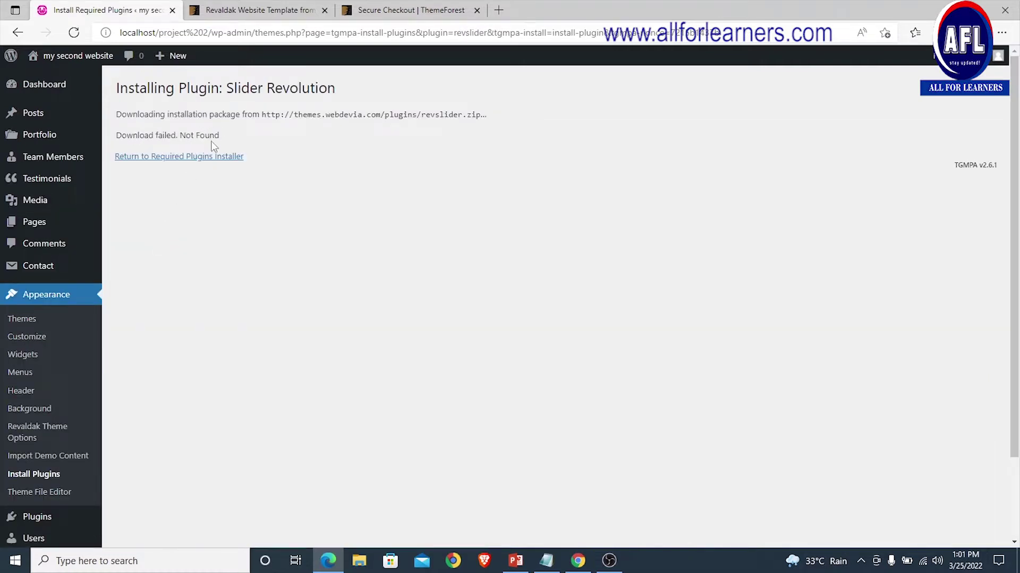
click(153, 158)
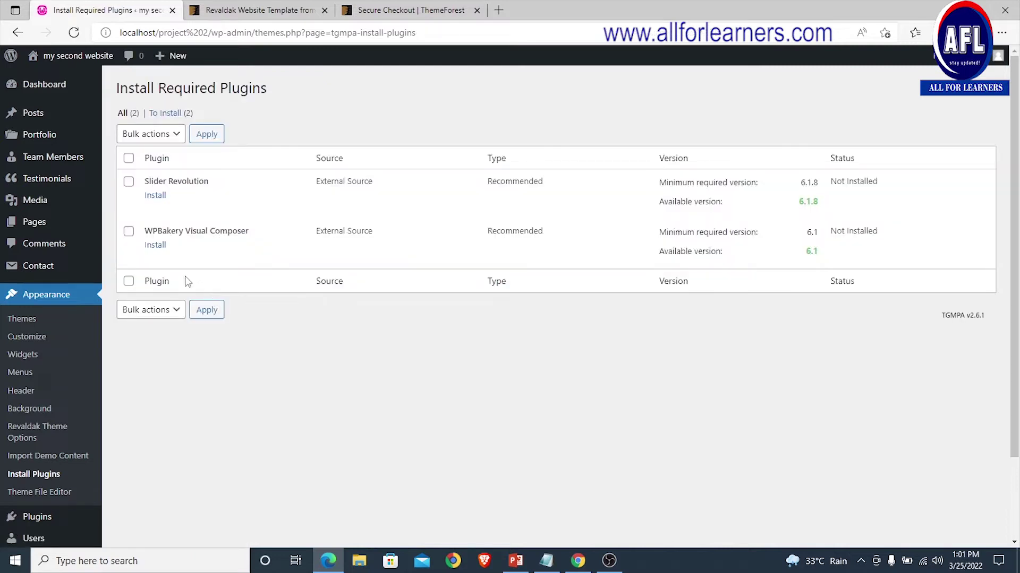
click(155, 245)
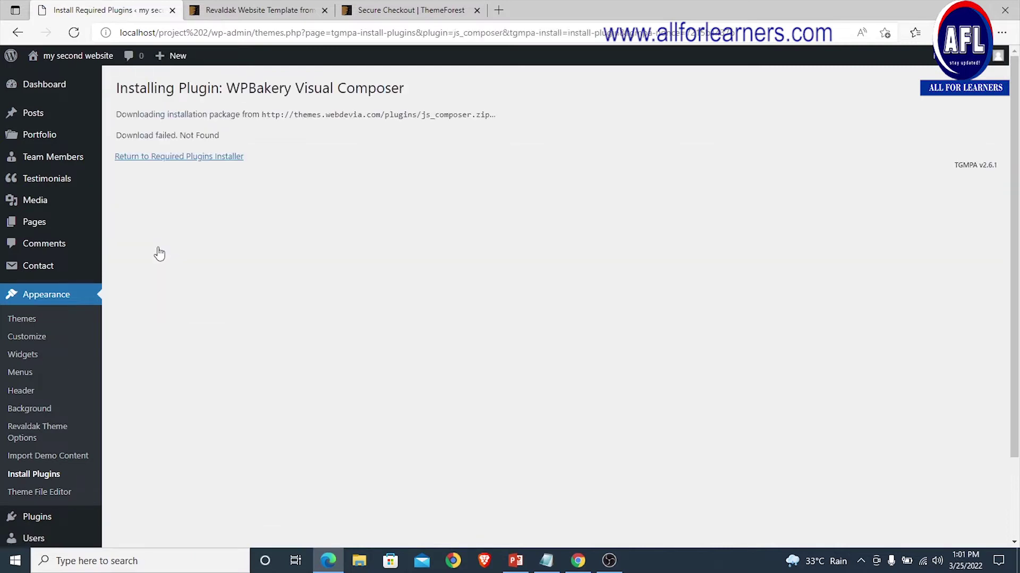
click(171, 158)
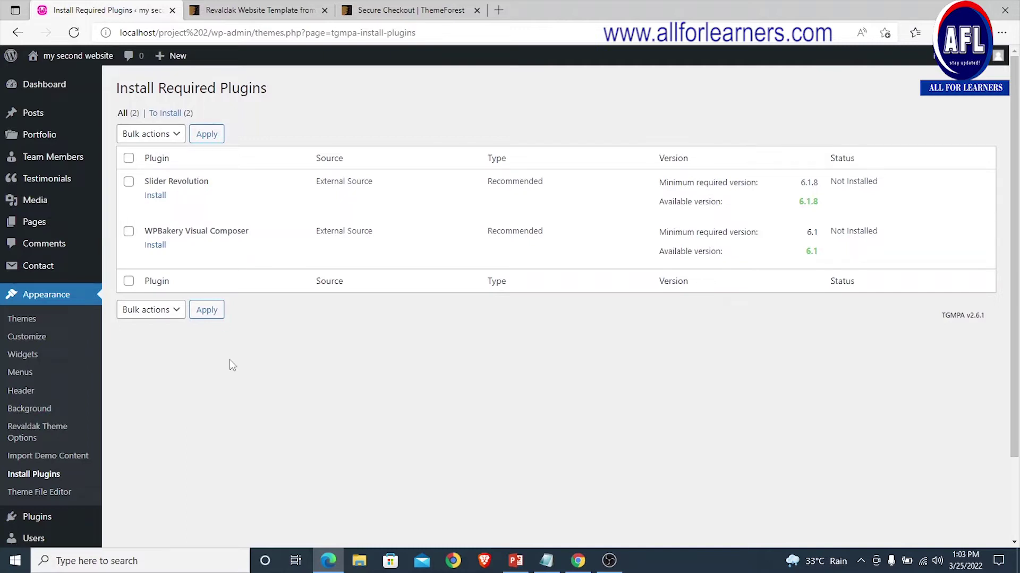
Step: Open the Add Plugins page and display its upload form for a plugin in .zip format
scroll(223, 369, down, 2)
scroll(175, 255, down, 1)
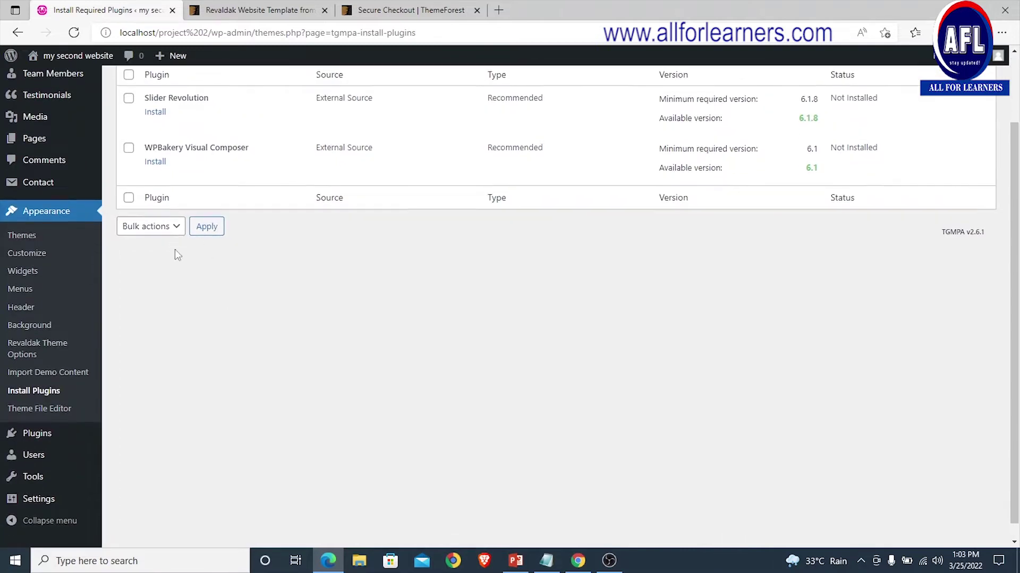
mouse_move(32, 416)
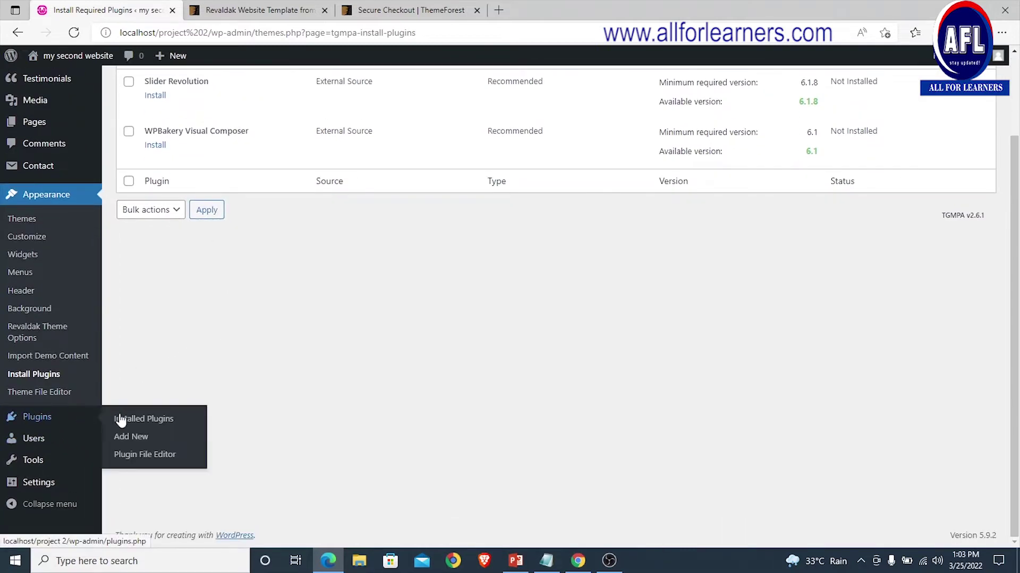
click(129, 444)
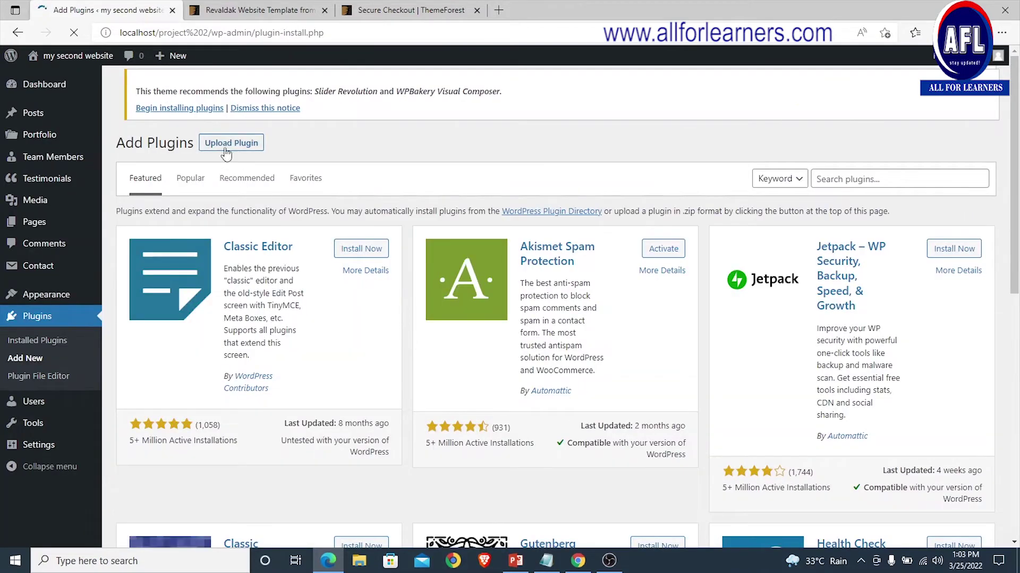
click(222, 99)
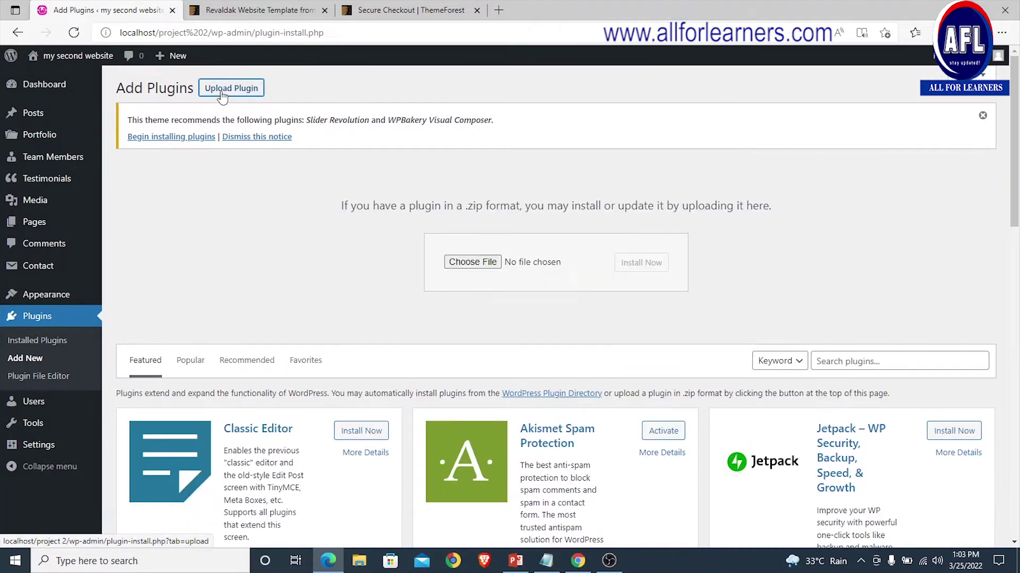
Step: Browse for a plugin file in the plug folder on the Desktop and compress its js_composer folder into a zip archive
click(470, 263)
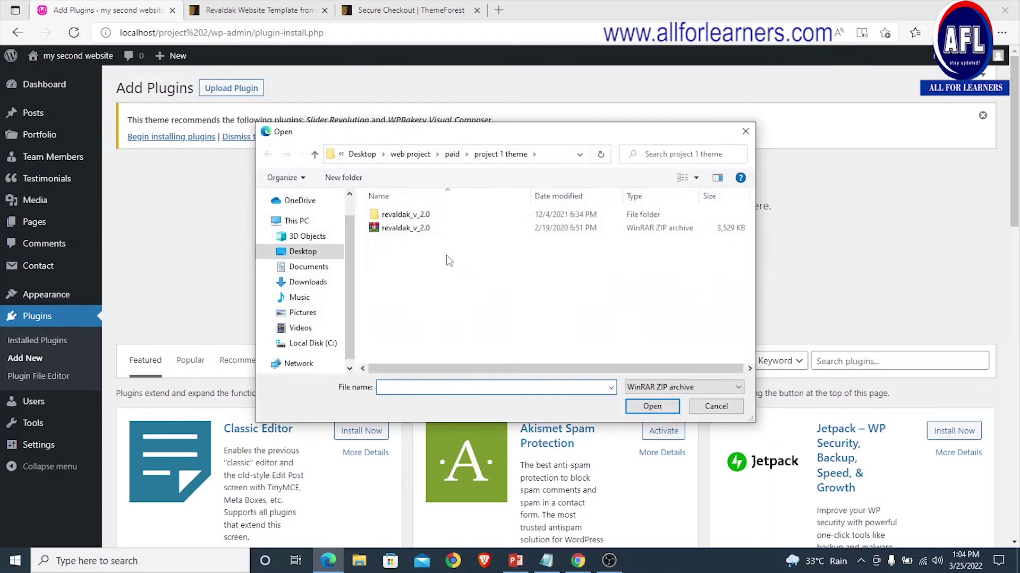
click(301, 251)
double_click(709, 228)
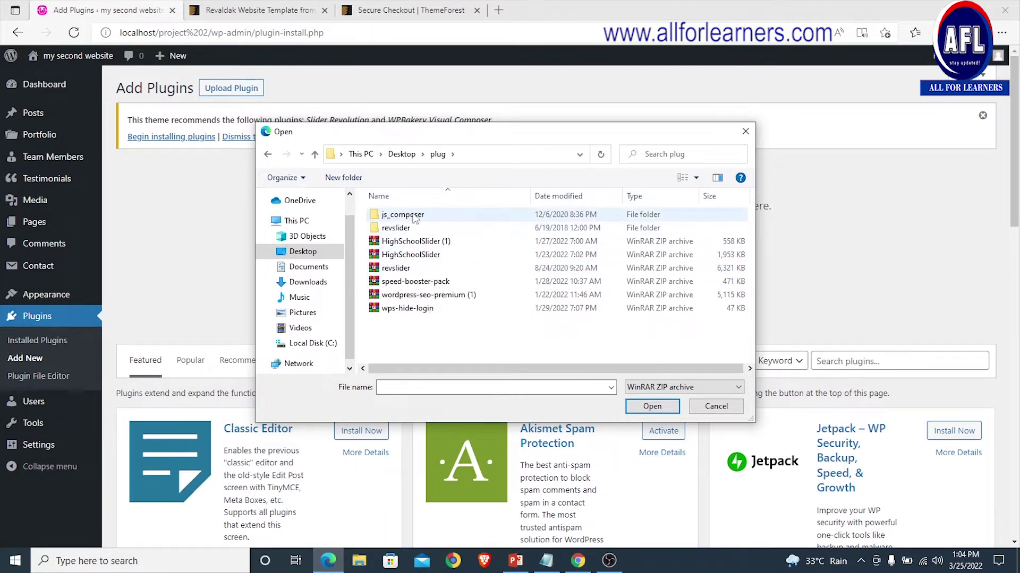
drag(450, 131, 440, 191)
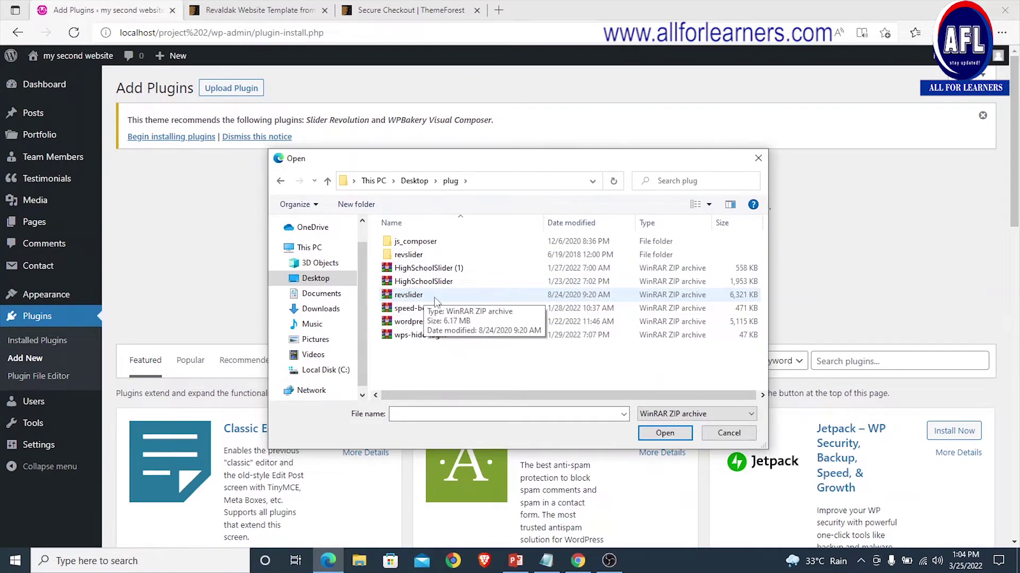
click(419, 244)
right_click(420, 244)
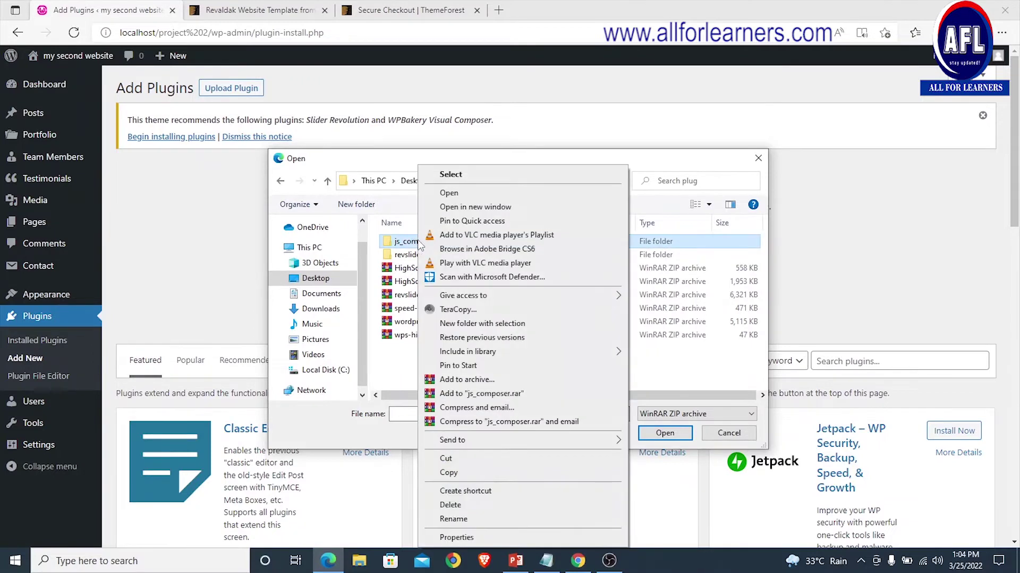
mouse_move(466, 440)
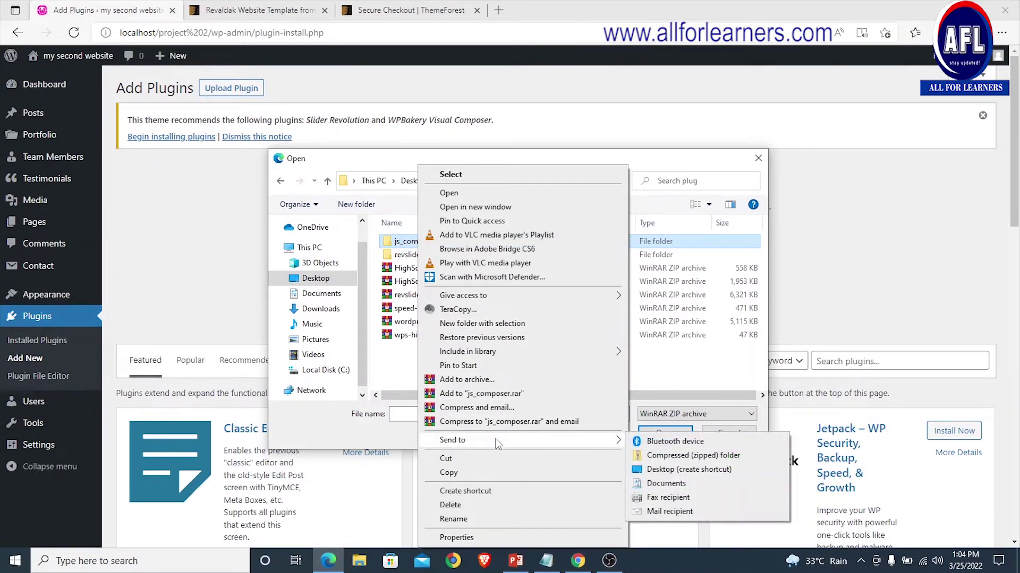
click(695, 457)
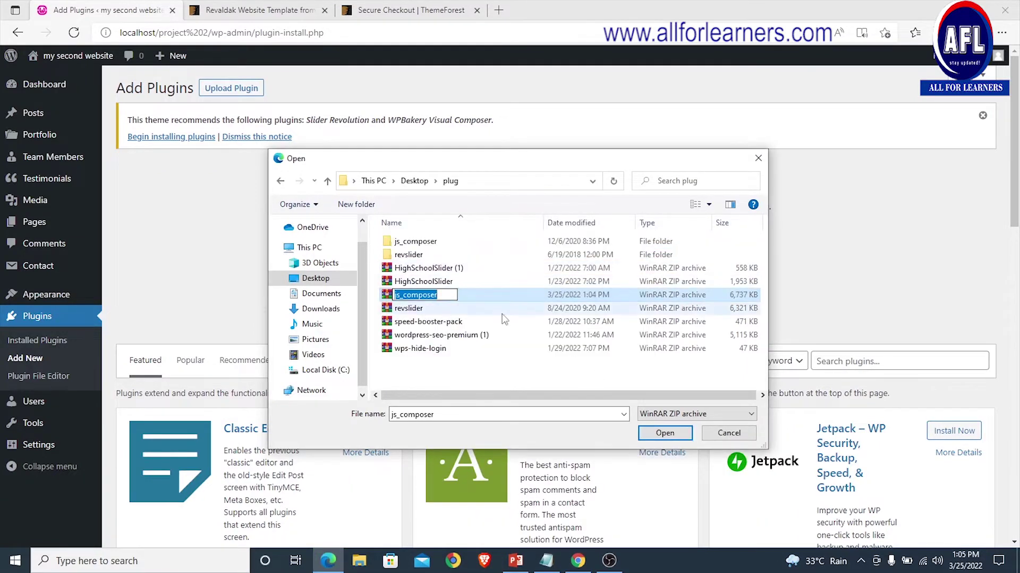
Step: Upload the js_composer zip archive, install it as a plugin and activate it
click(419, 283)
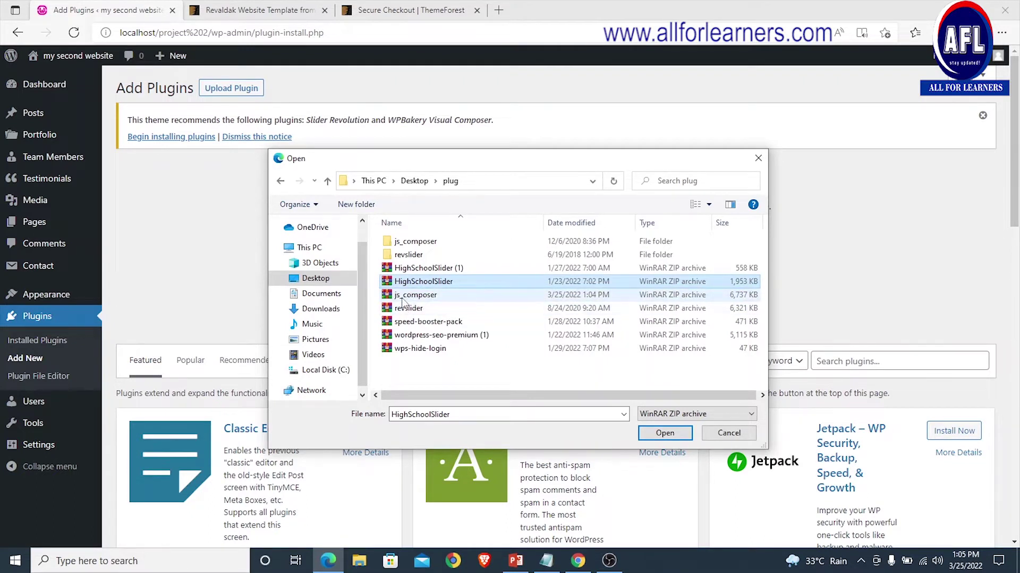
click(407, 297)
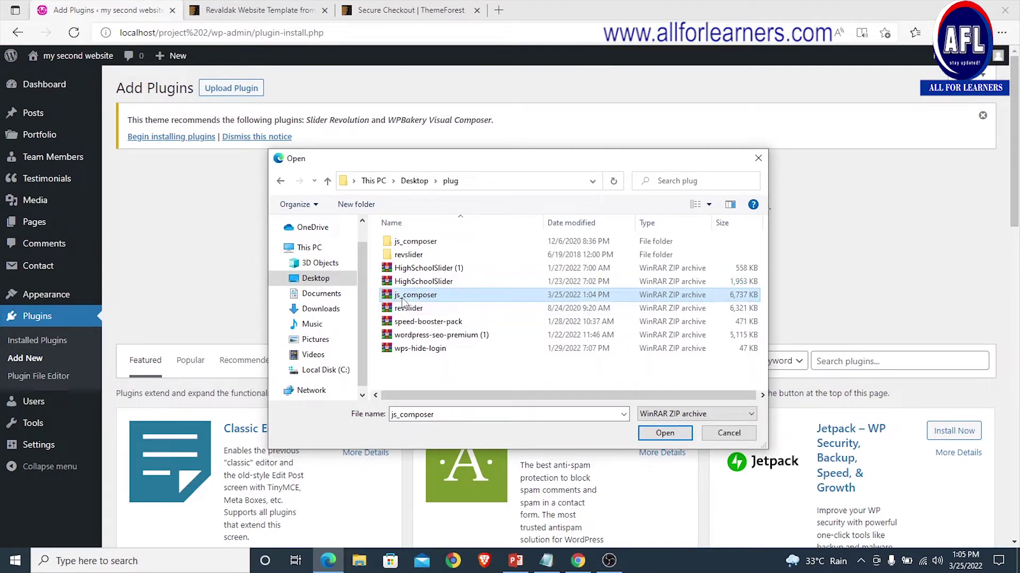
click(664, 433)
click(631, 262)
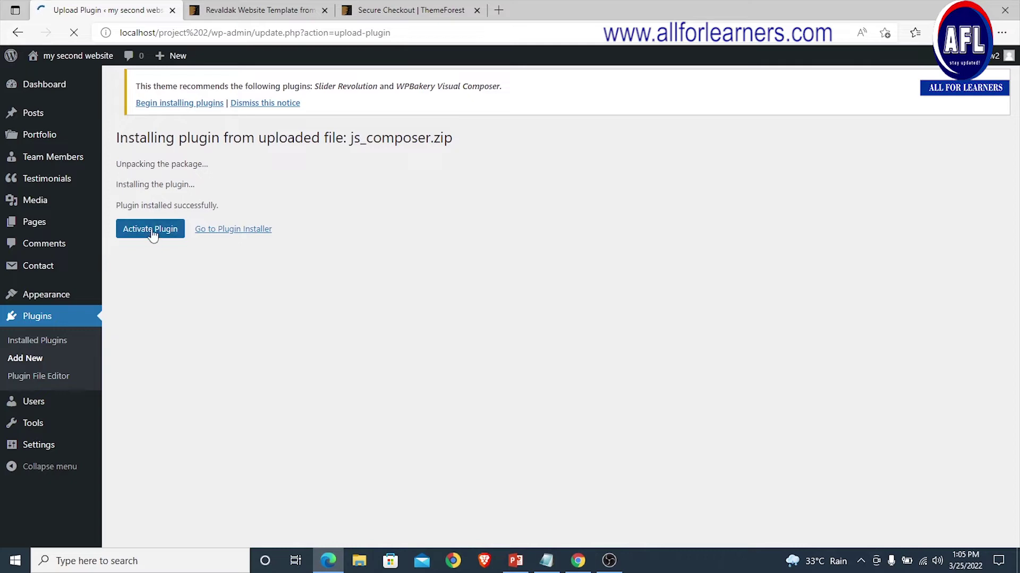
click(138, 235)
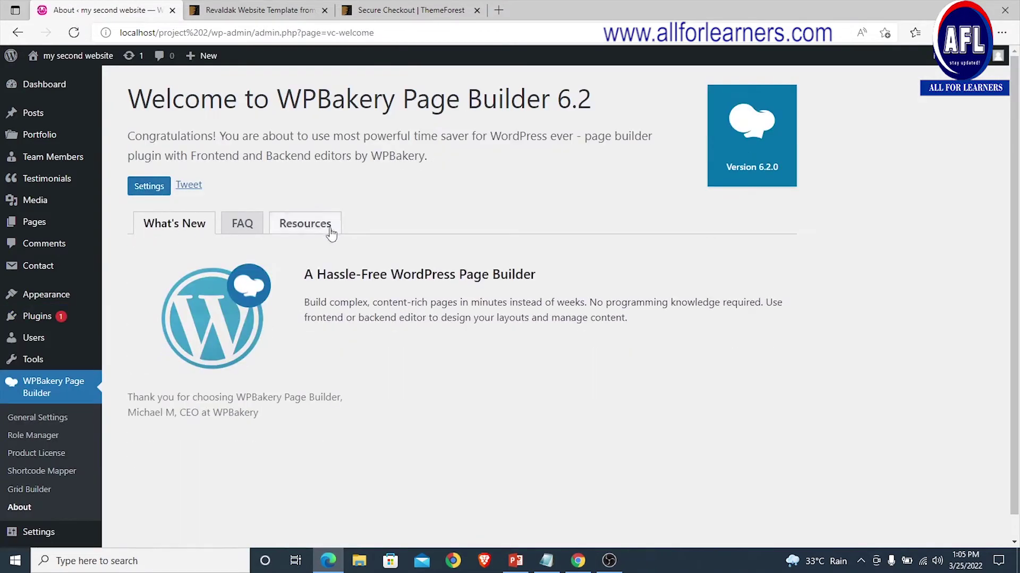
Step: Reopen the plugin upload form from the Dashboard, and install and activate the revslider zip archive from the plug folder
click(47, 92)
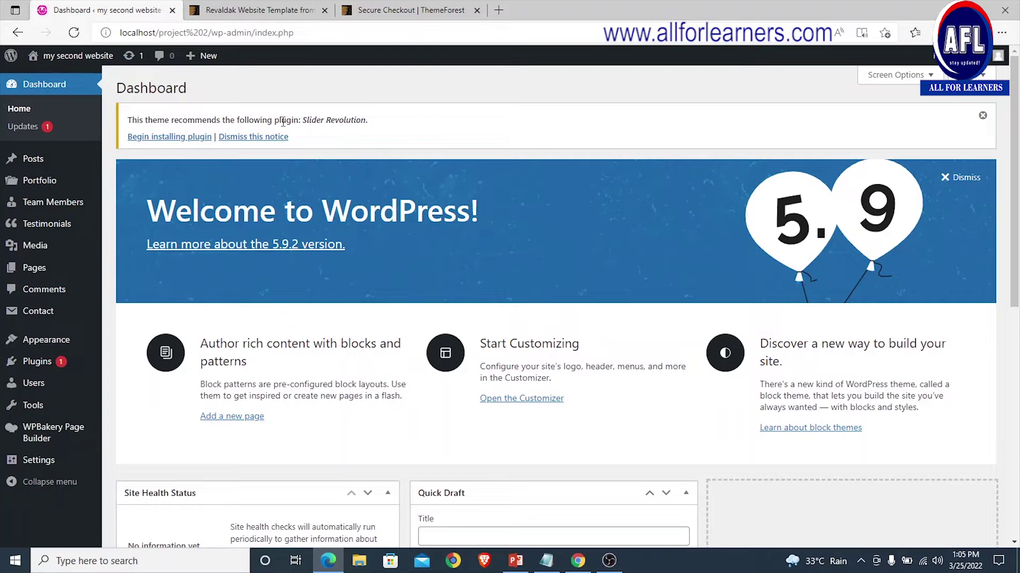
scroll(200, 310, down, 7)
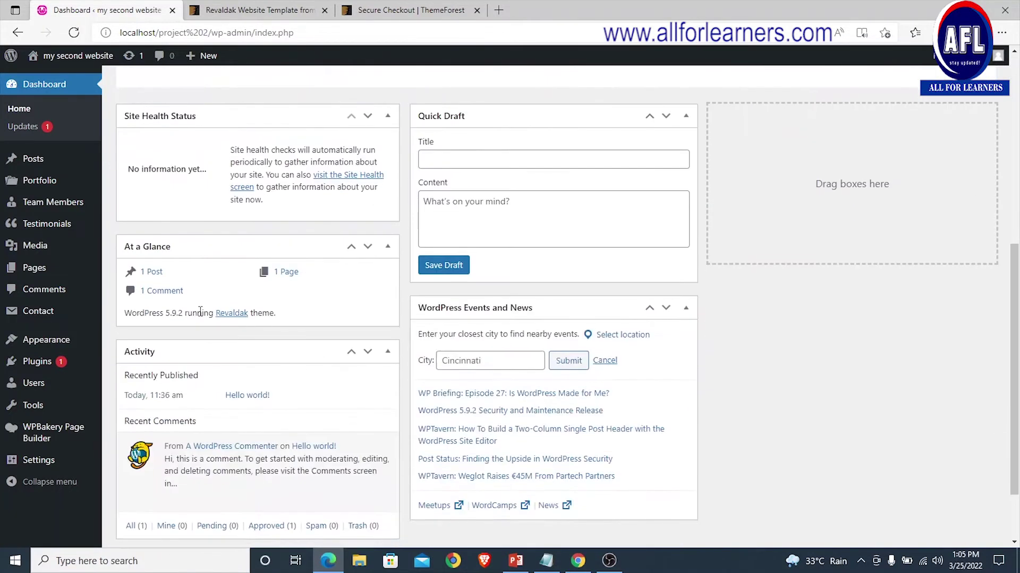
mouse_move(25, 365)
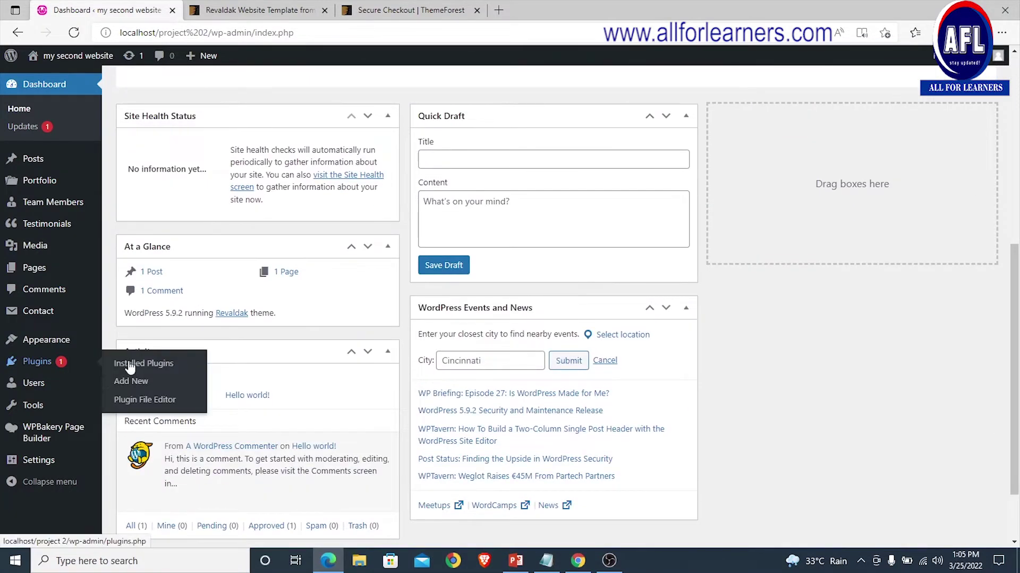
click(131, 381)
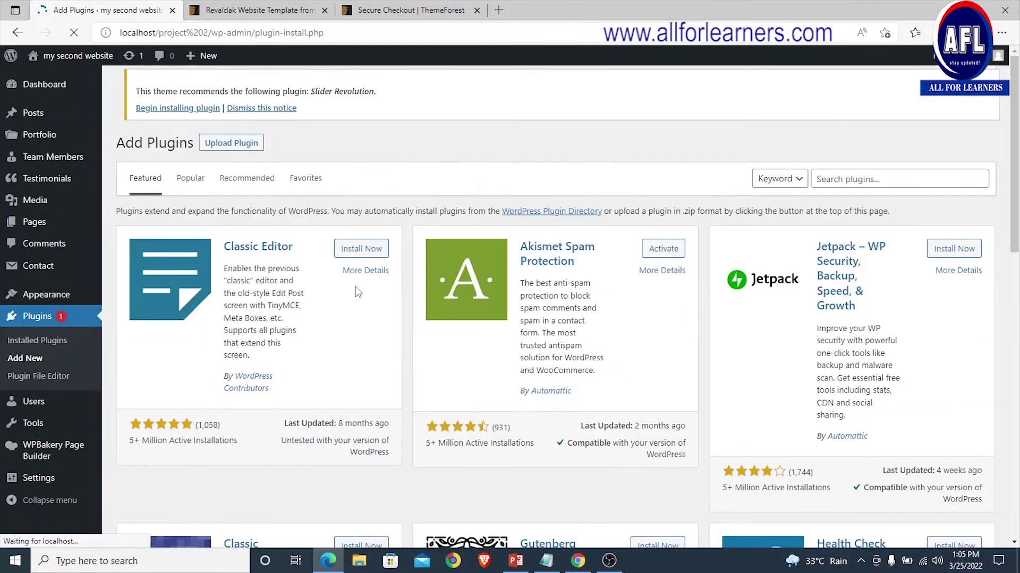
click(231, 88)
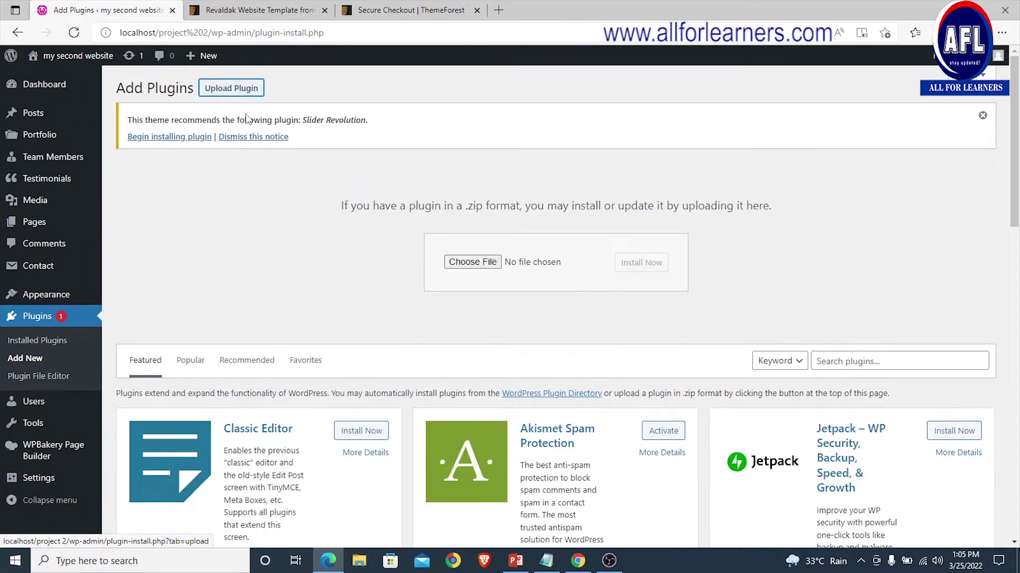
click(476, 264)
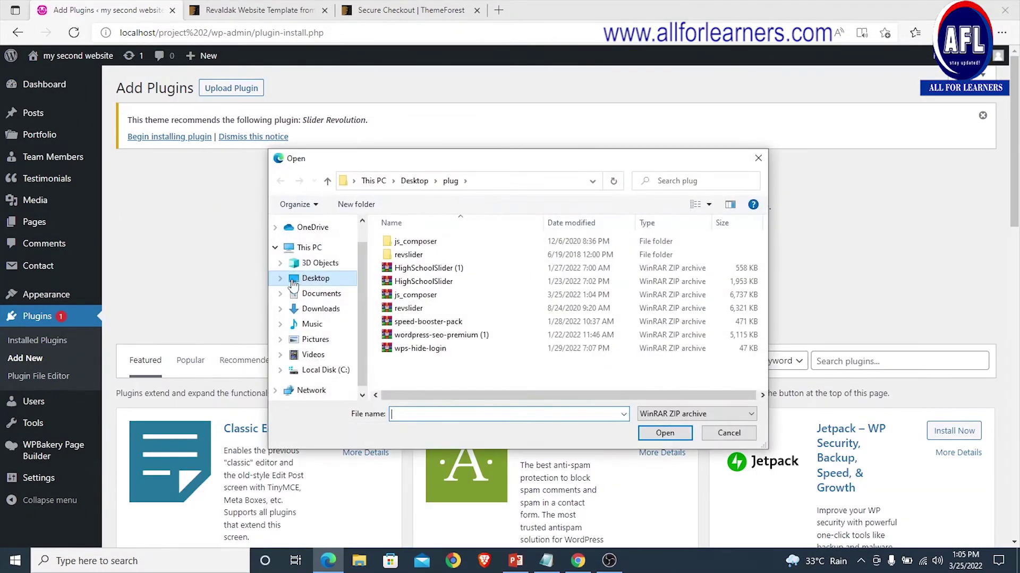
double_click(417, 309)
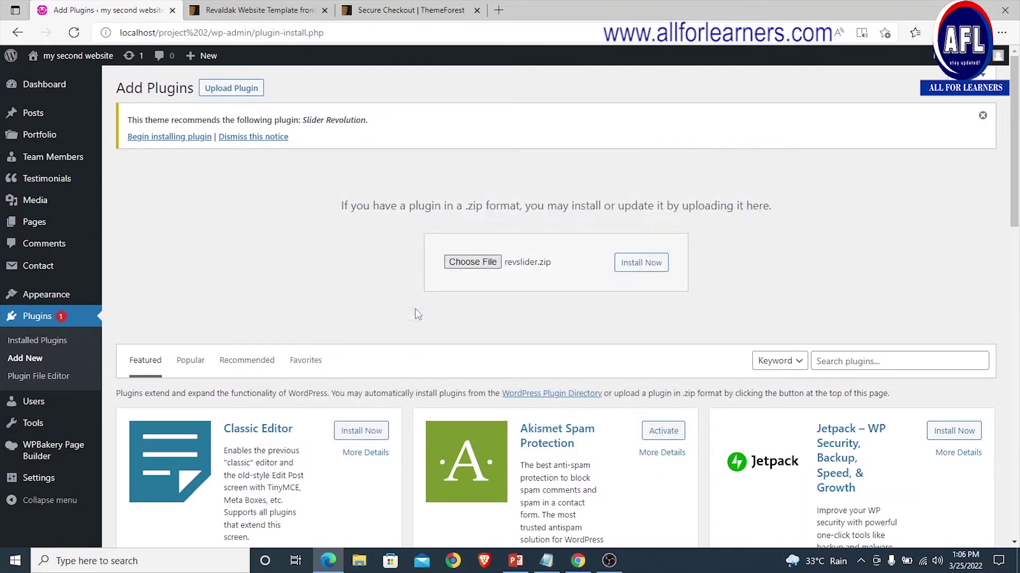
click(645, 262)
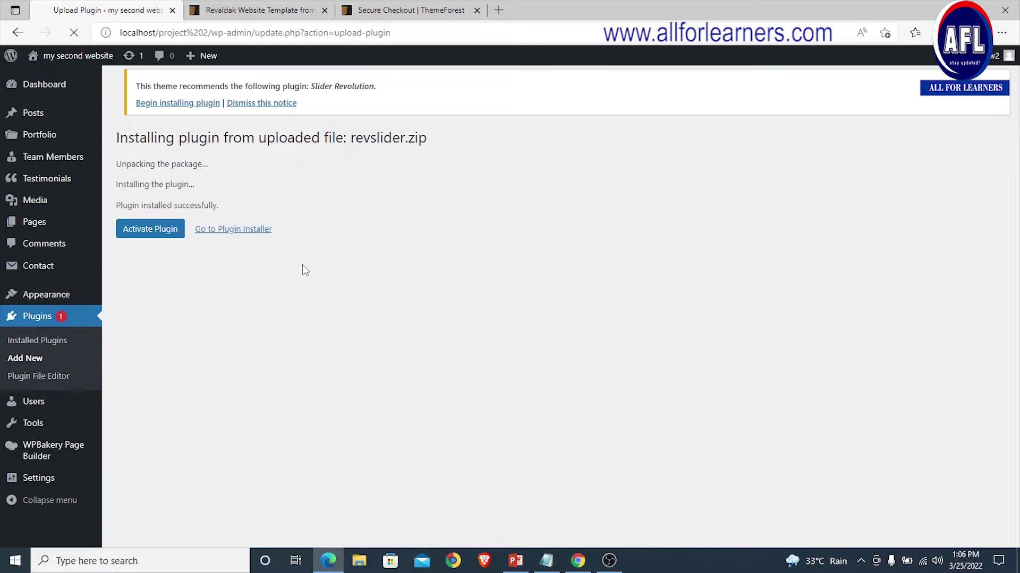
click(147, 238)
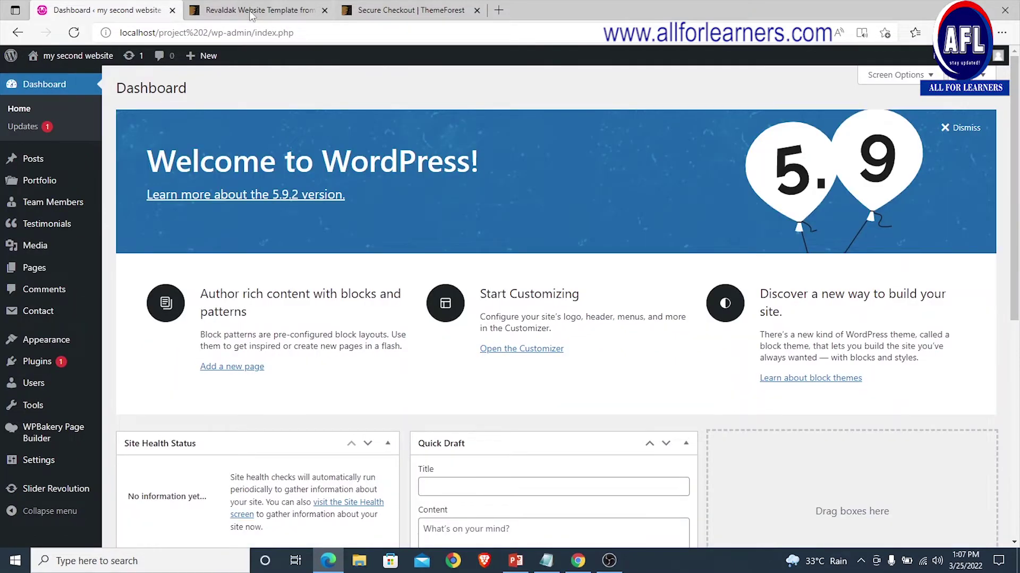
Step: Open the live preview of the Revaldak theme from the ThemeForest search results in a new browser tab
click(251, 13)
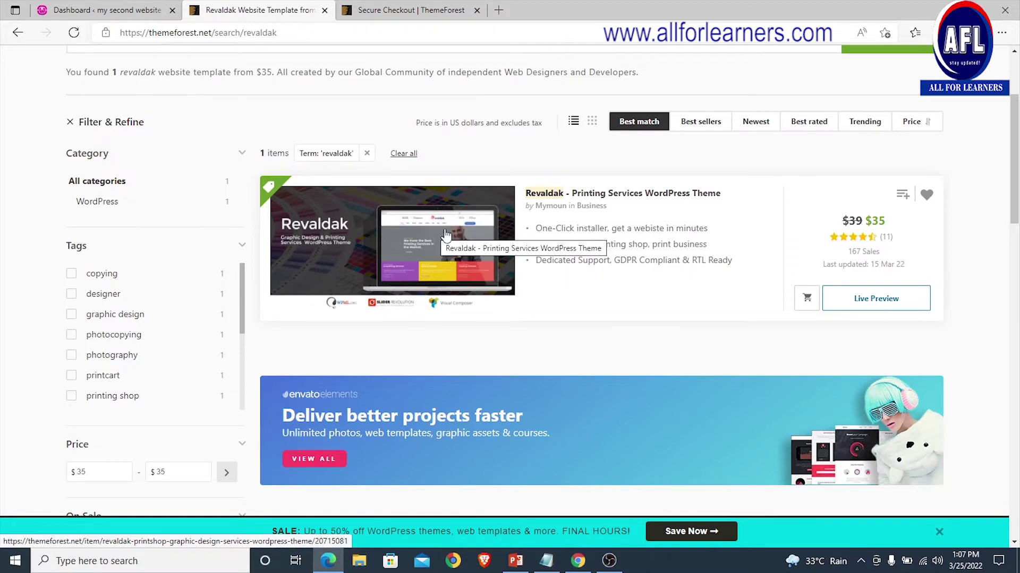
right_click(861, 299)
click(863, 37)
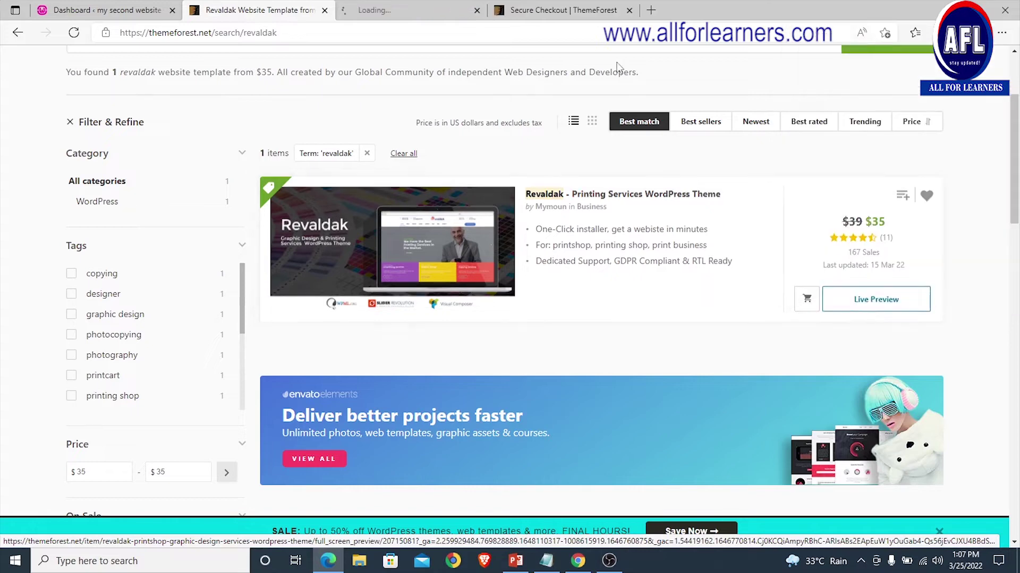
click(391, 12)
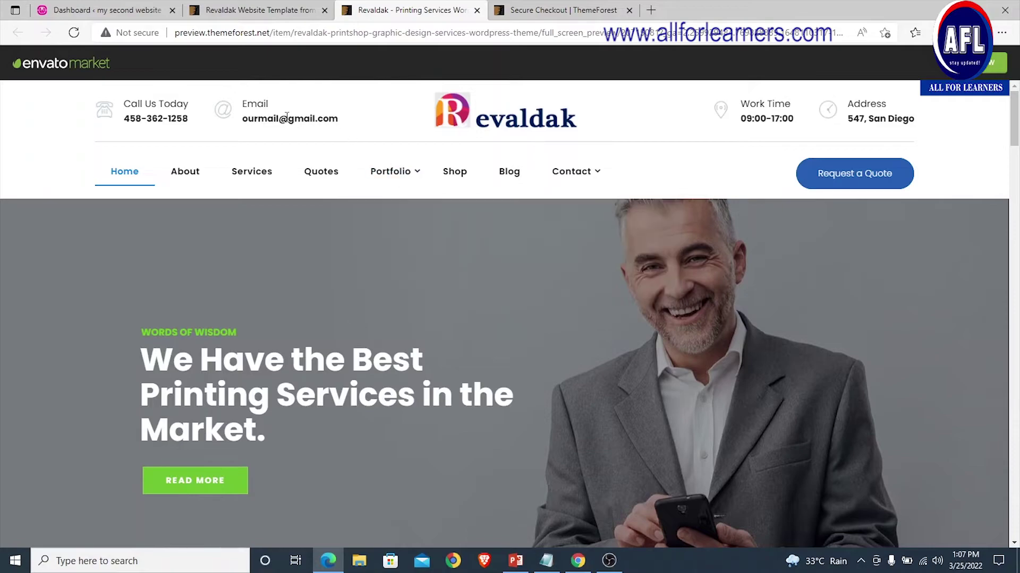
Step: Examine the sections of the Revaldak demo home page, including services, global solutions, processes and clients
scroll(815, 283, down, 15)
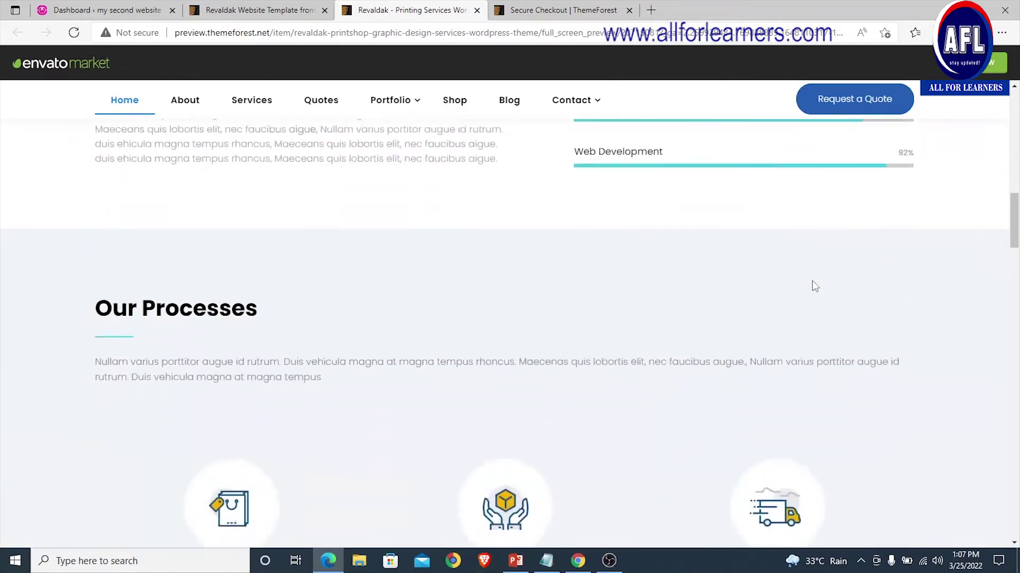
scroll(505, 290, down, 6)
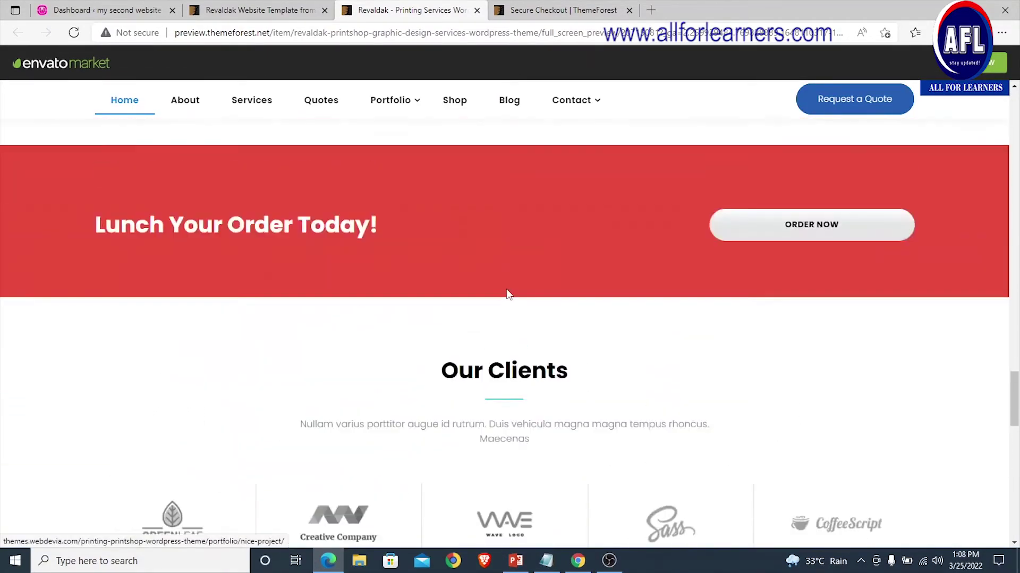
scroll(558, 260, up, 15)
scroll(431, 226, down, 3)
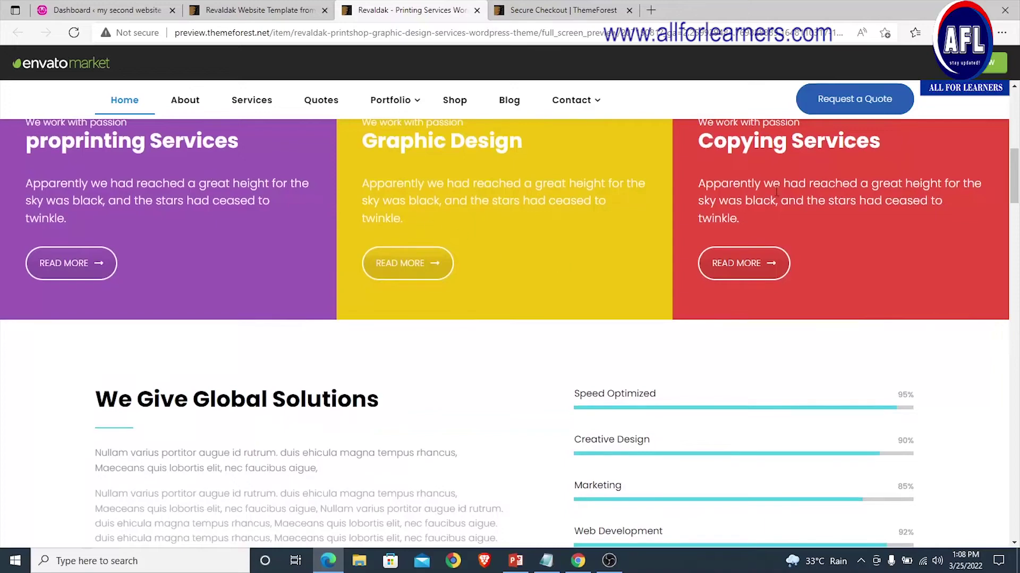
scroll(491, 250, up, 3)
scroll(530, 315, down, 3)
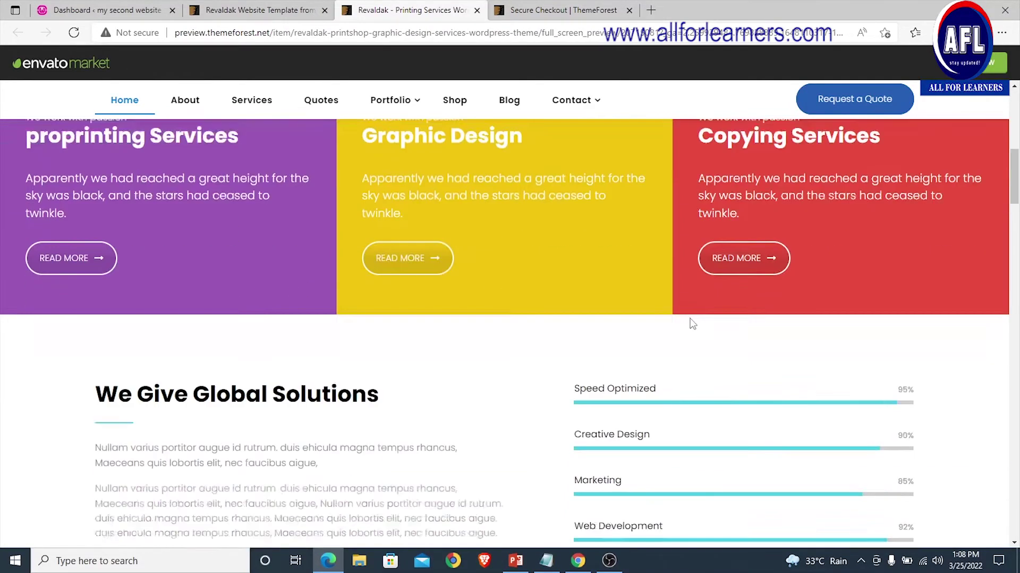
scroll(691, 322, down, 6)
scroll(653, 286, up, 7)
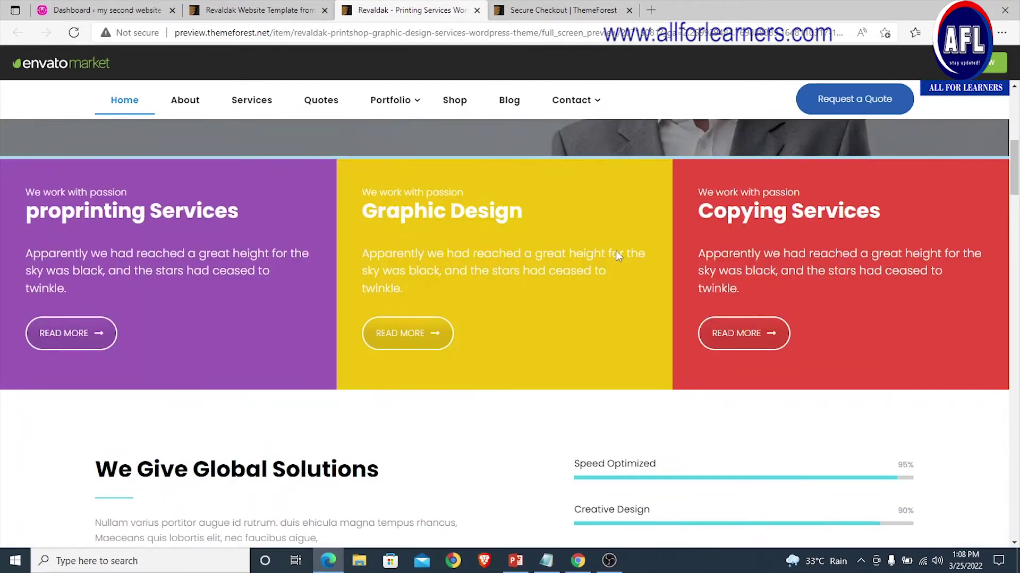
scroll(463, 320, up, 10)
scroll(467, 301, down, 7)
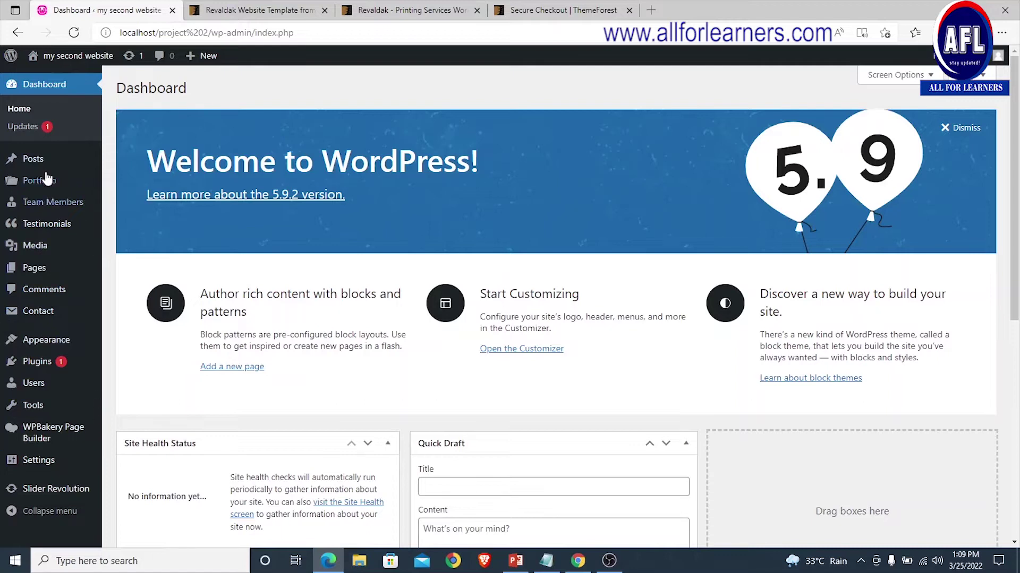
Step: Return to the WordPress Dashboard, open the Import Demo Content page and choose Demo 1 with import type All
mouse_move(42, 343)
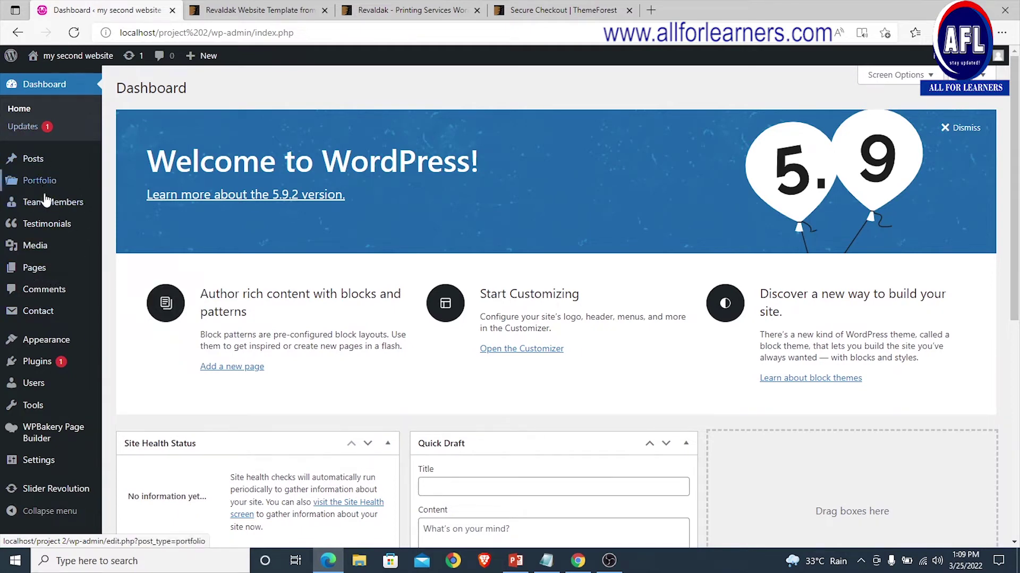
mouse_move(48, 181)
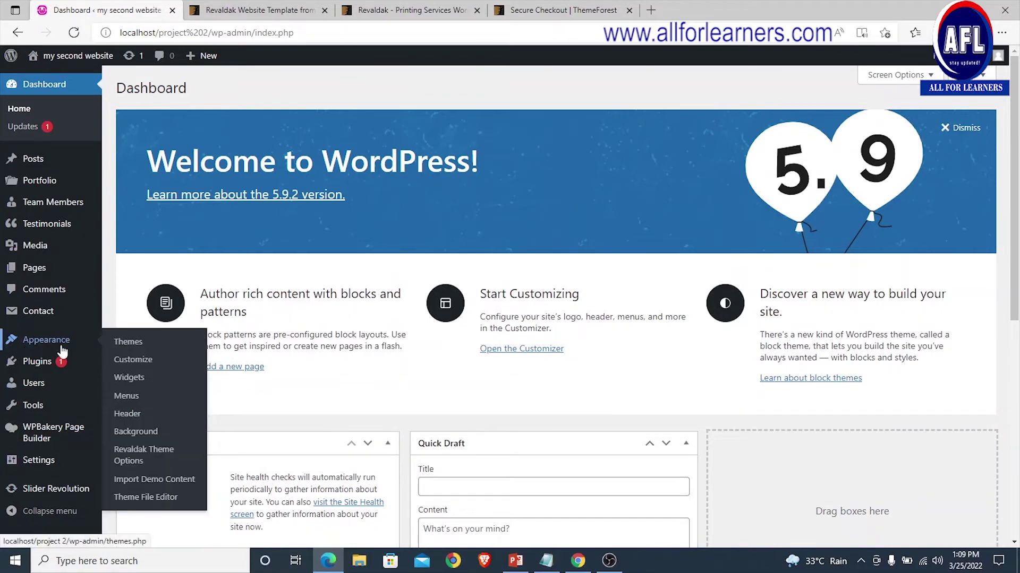
click(149, 481)
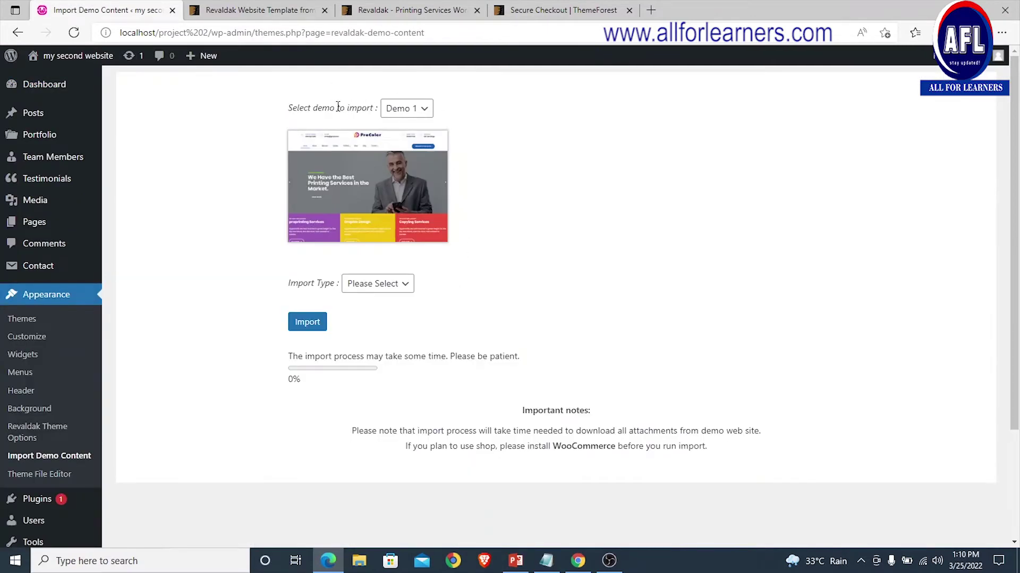
click(423, 109)
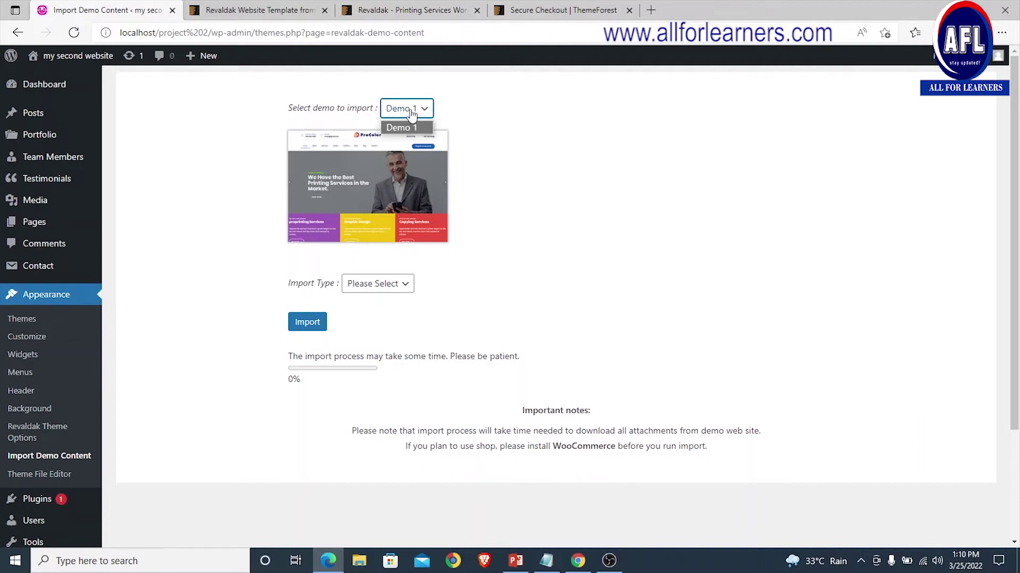
click(409, 127)
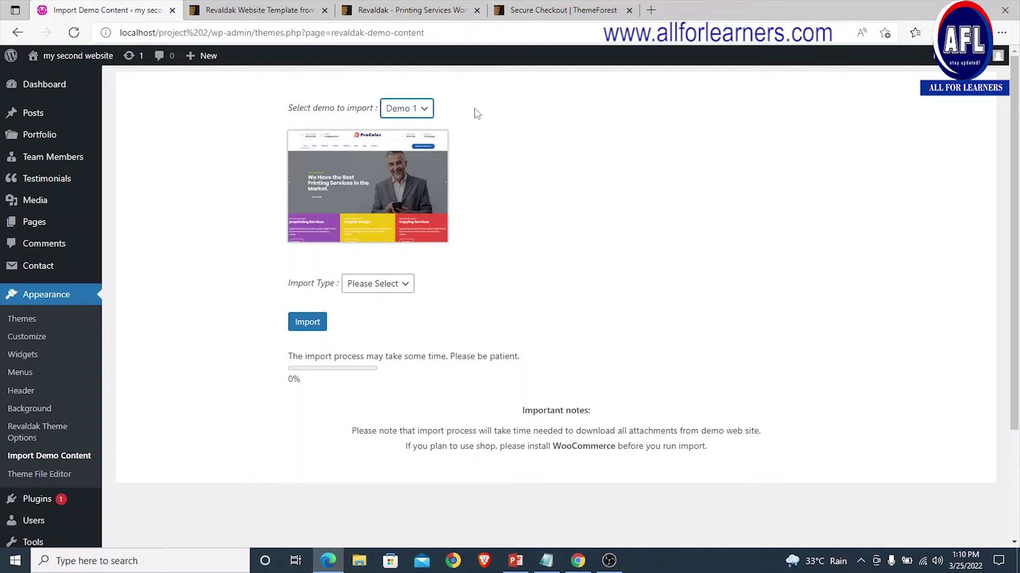
click(402, 291)
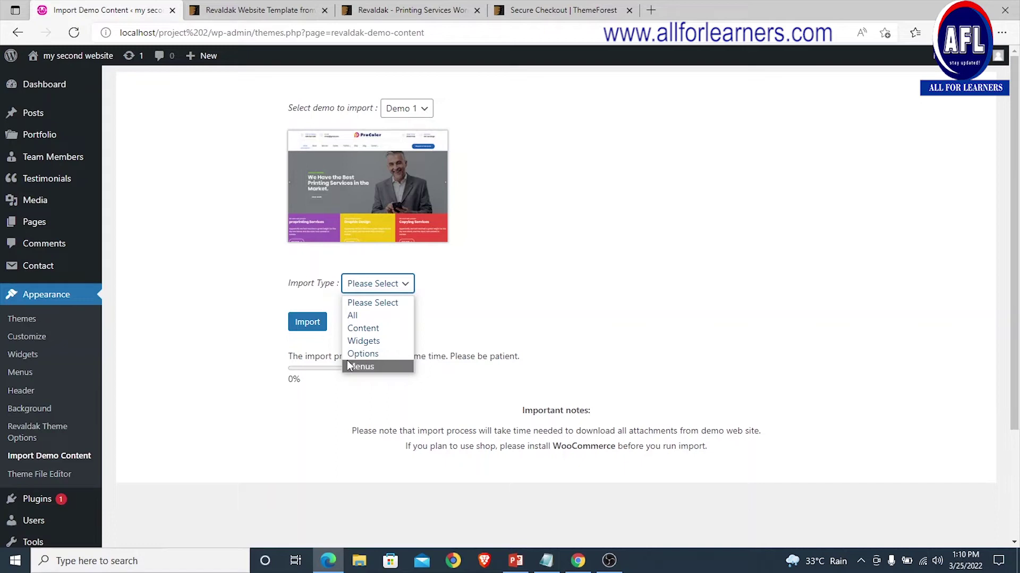
click(359, 316)
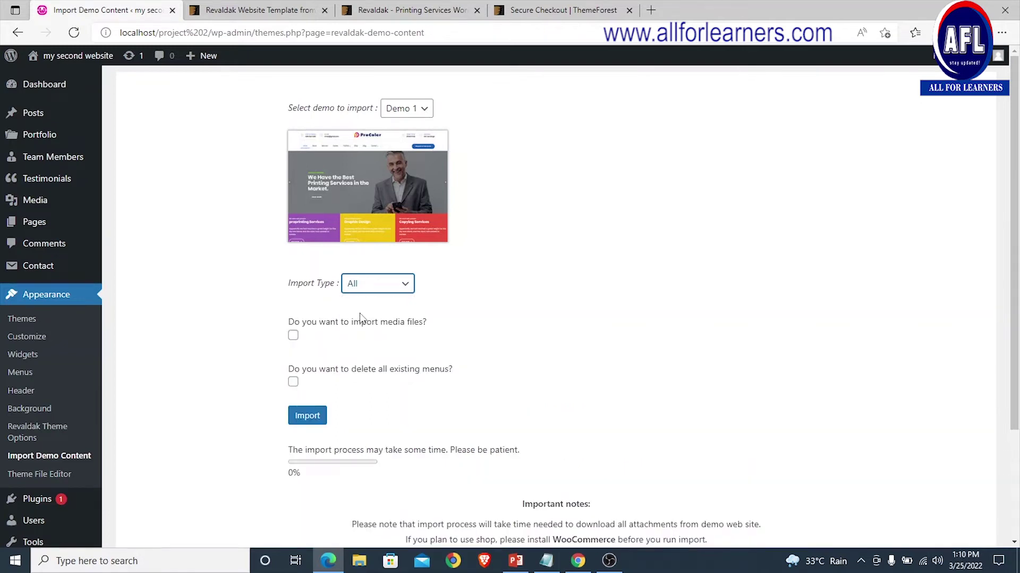
Step: Enable importing media files and deleting all existing menus for the demo import, and check the Revaldak live preview
click(294, 336)
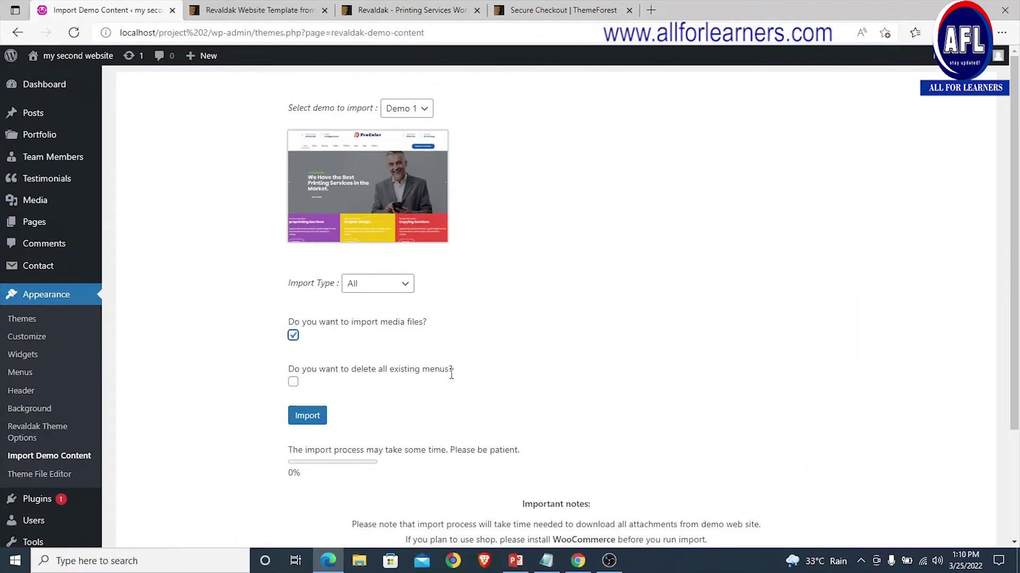
click(293, 383)
click(403, 11)
mouse_move(393, 99)
scroll(298, 178, down, 5)
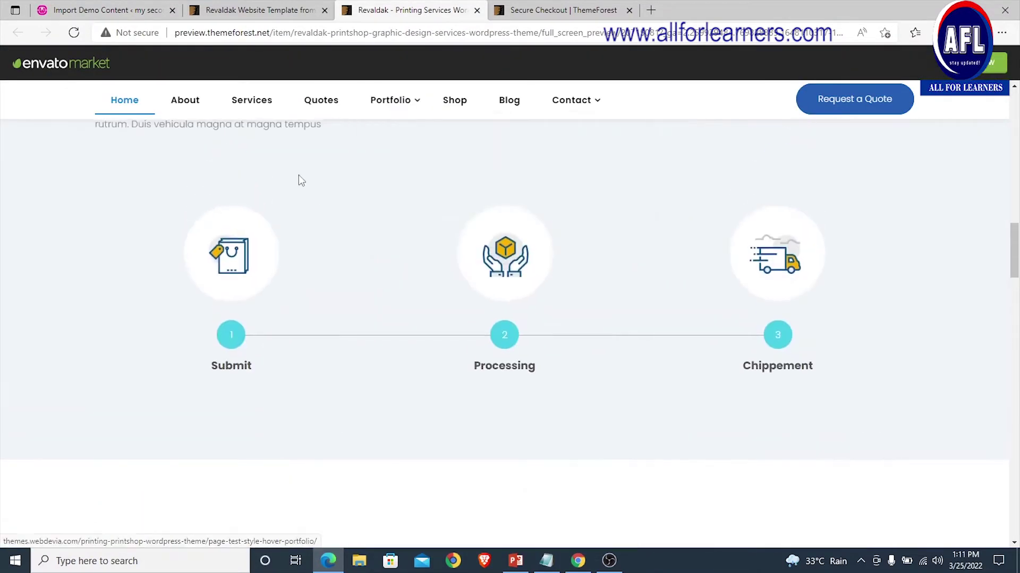
click(114, 12)
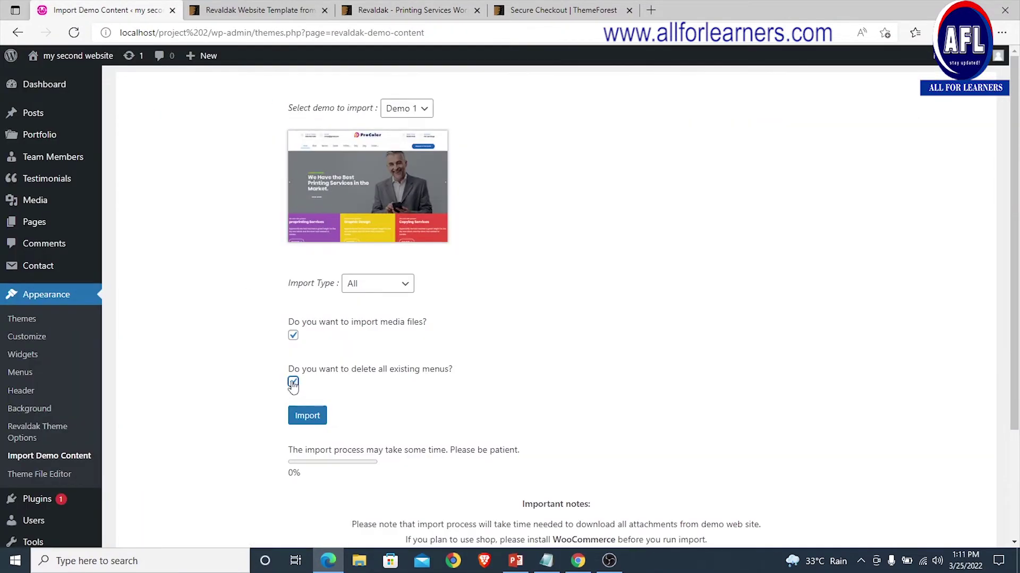
Step: Run the Demo 1 content import, confirm it, and check the import status below the progress bar
click(307, 418)
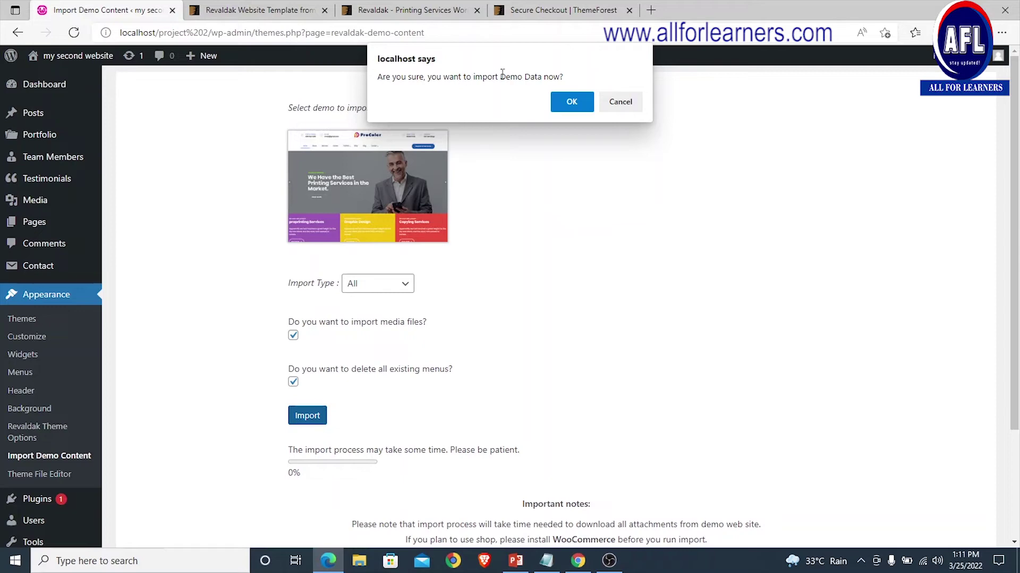
click(571, 102)
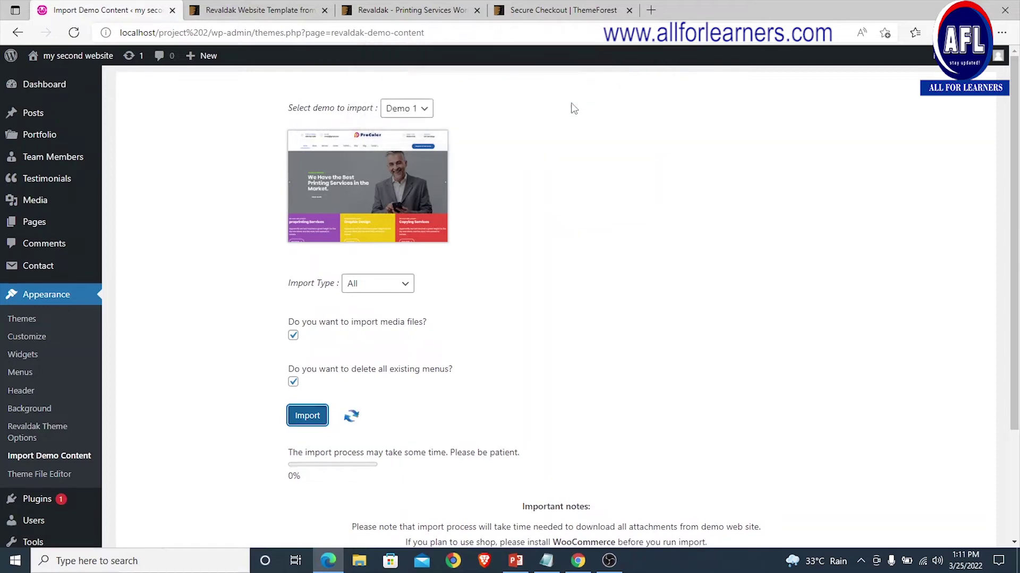
scroll(519, 279, down, 2)
scroll(520, 279, down, 1)
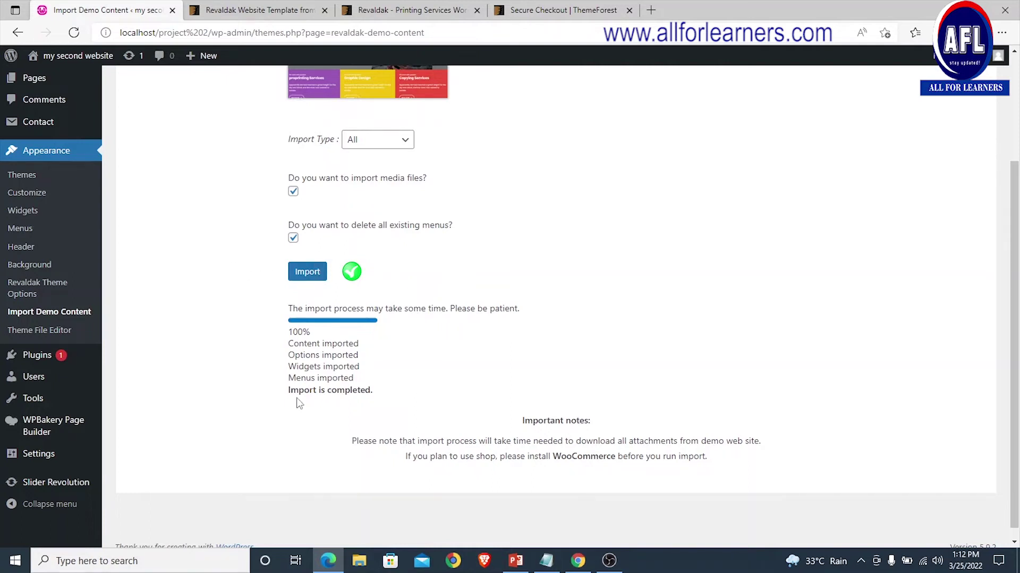
drag(288, 396, 371, 394)
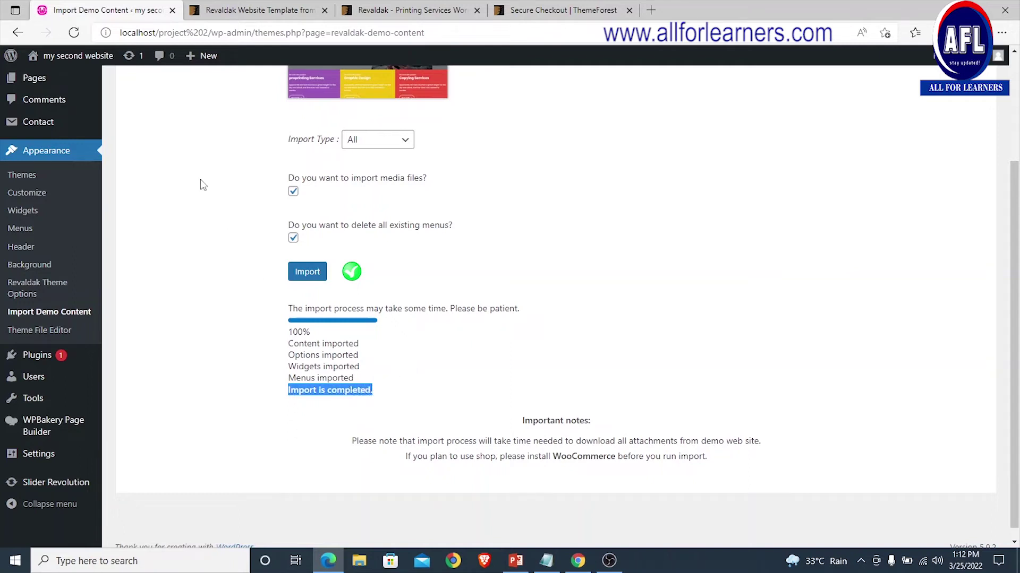
Step: Visit the website in a new browser tab and review its home page from the header to the quote request section
mouse_move(69, 59)
right_click(52, 85)
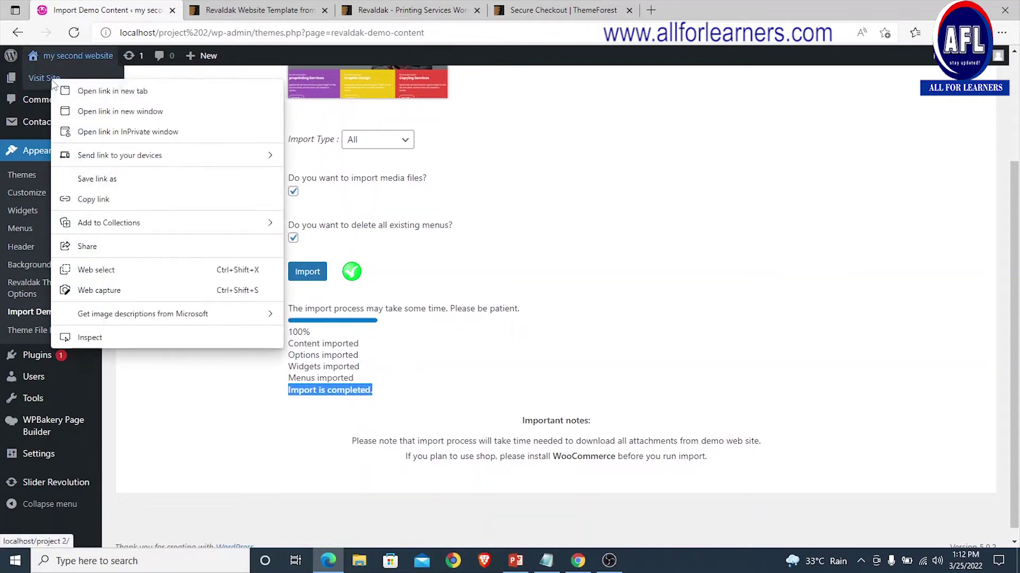
click(128, 90)
click(253, 10)
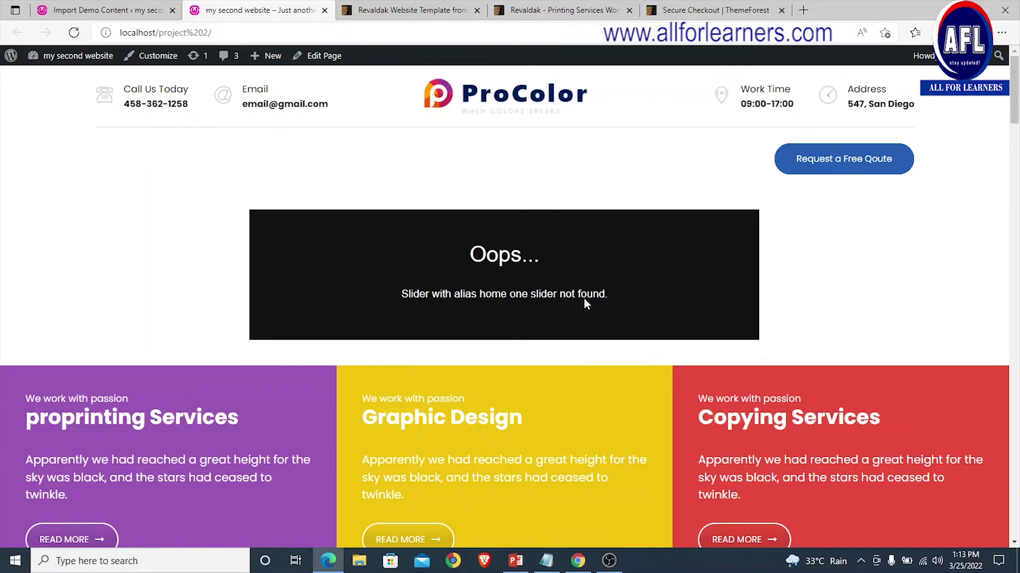
scroll(609, 302, down, 3)
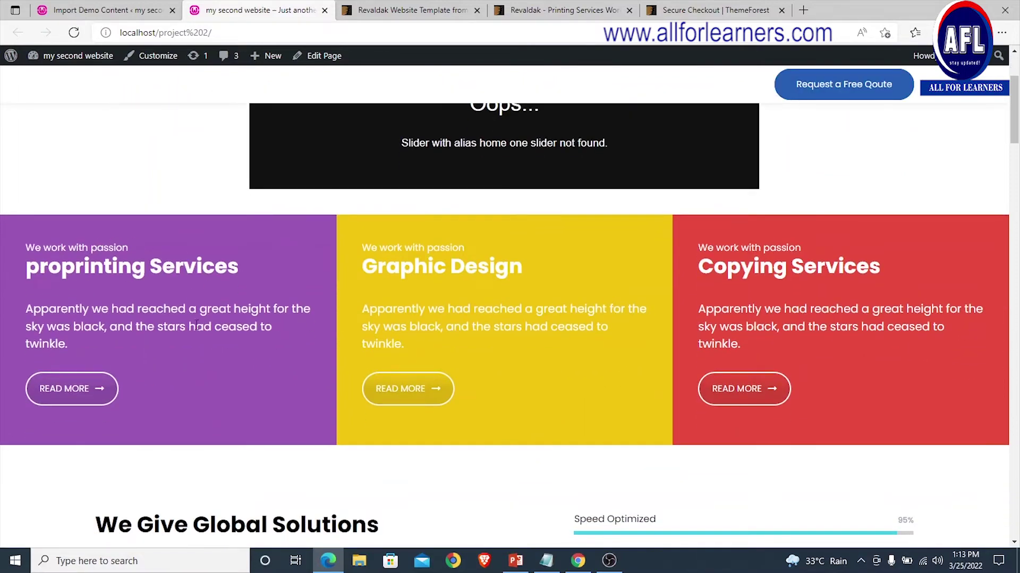
scroll(678, 342, down, 20)
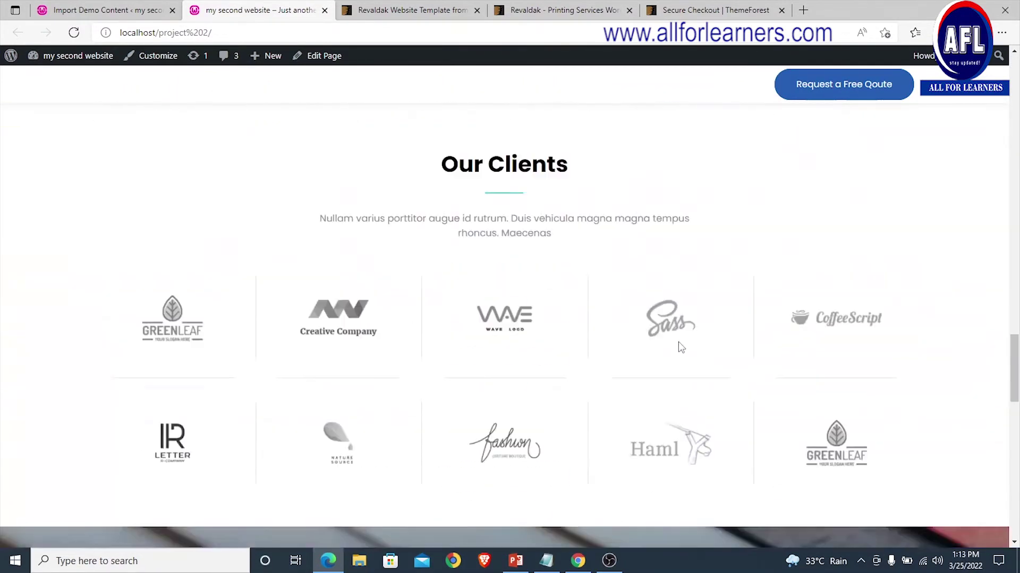
scroll(679, 342, up, 15)
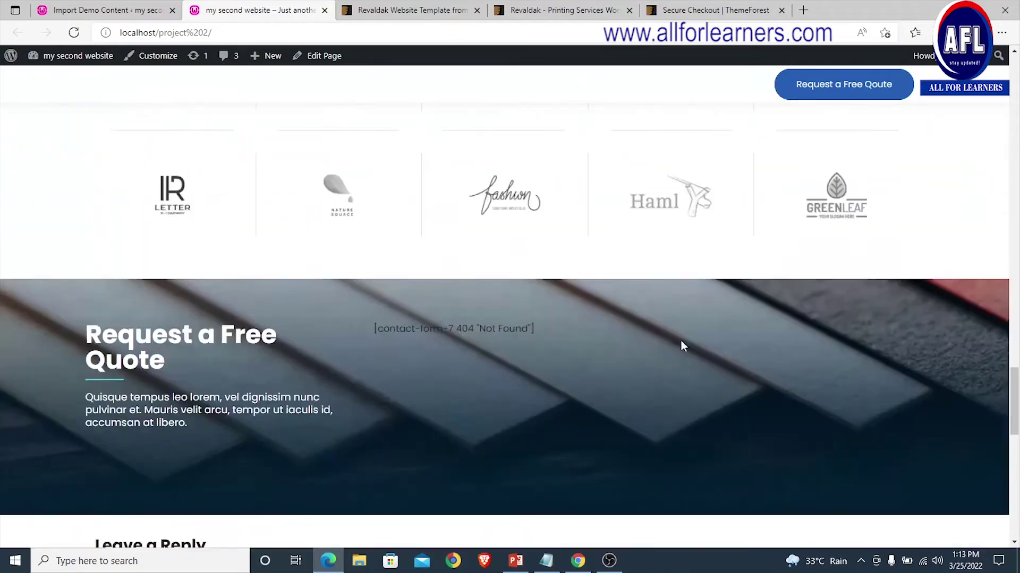
scroll(684, 343, up, 15)
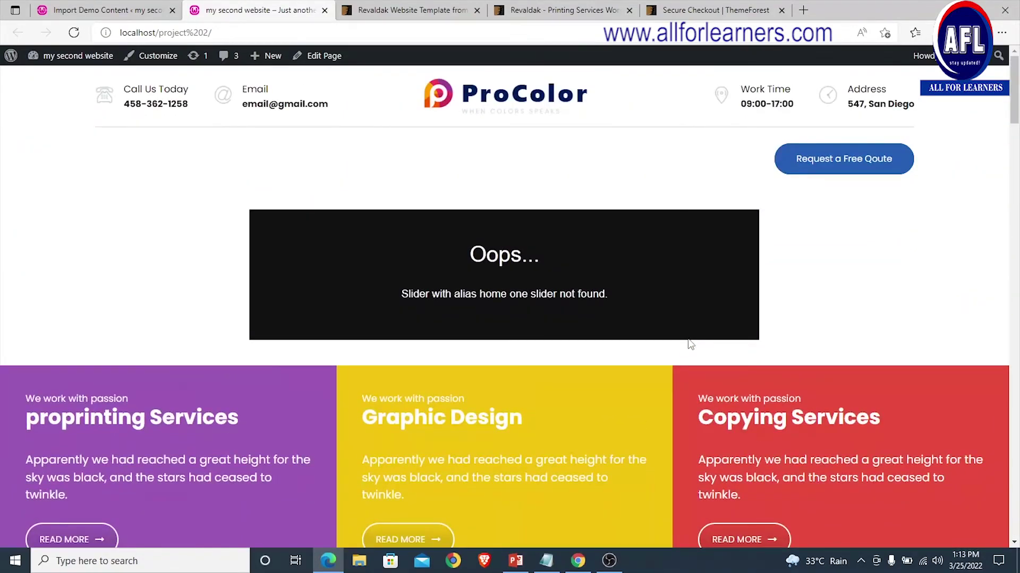
Step: Compare the Revaldak live preview's slider, menu and project sections with the local website's home page
click(564, 10)
scroll(583, 349, up, 10)
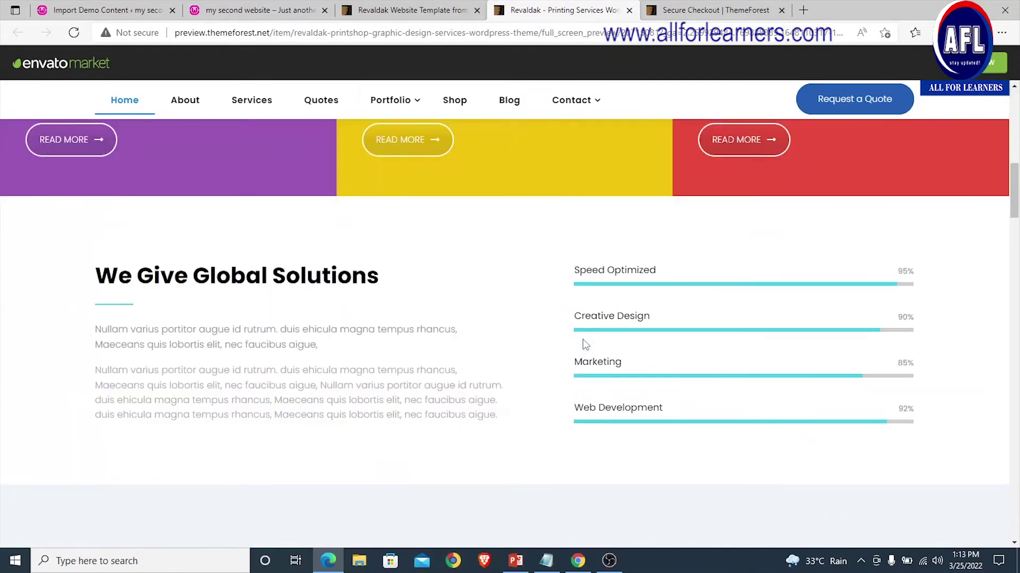
scroll(590, 345, down, 15)
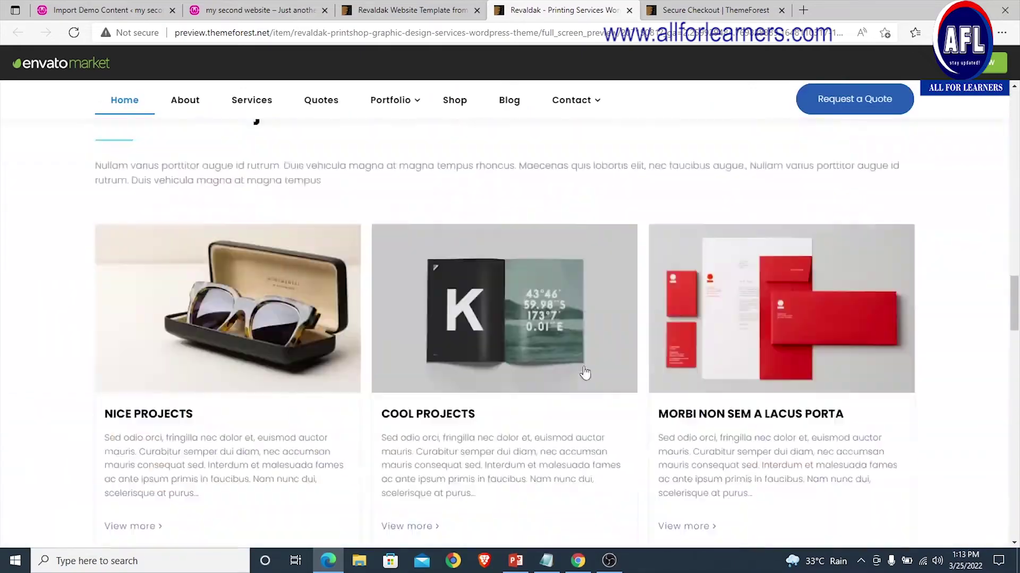
scroll(588, 374, down, 5)
scroll(600, 355, up, 15)
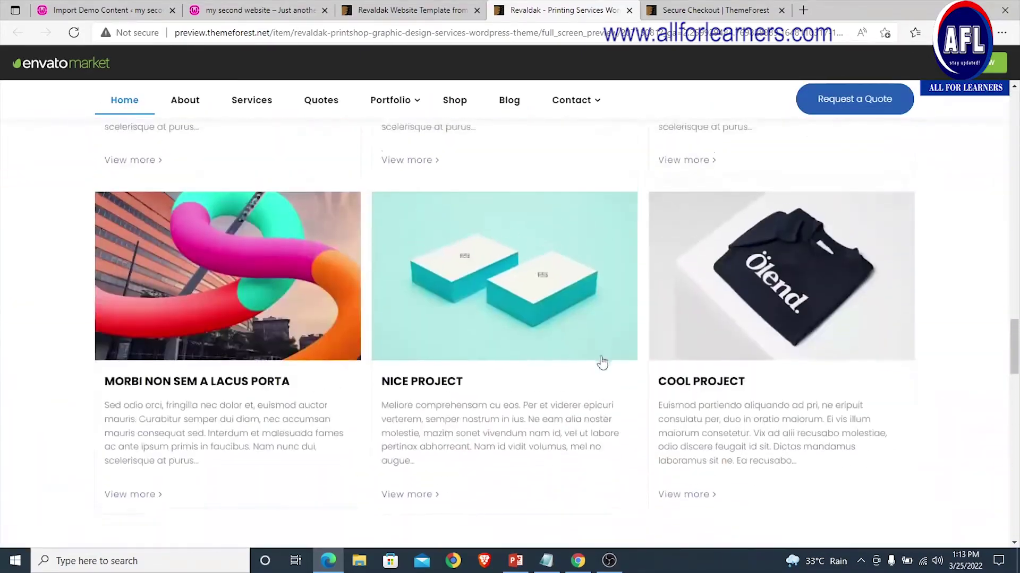
scroll(608, 345, up, 10)
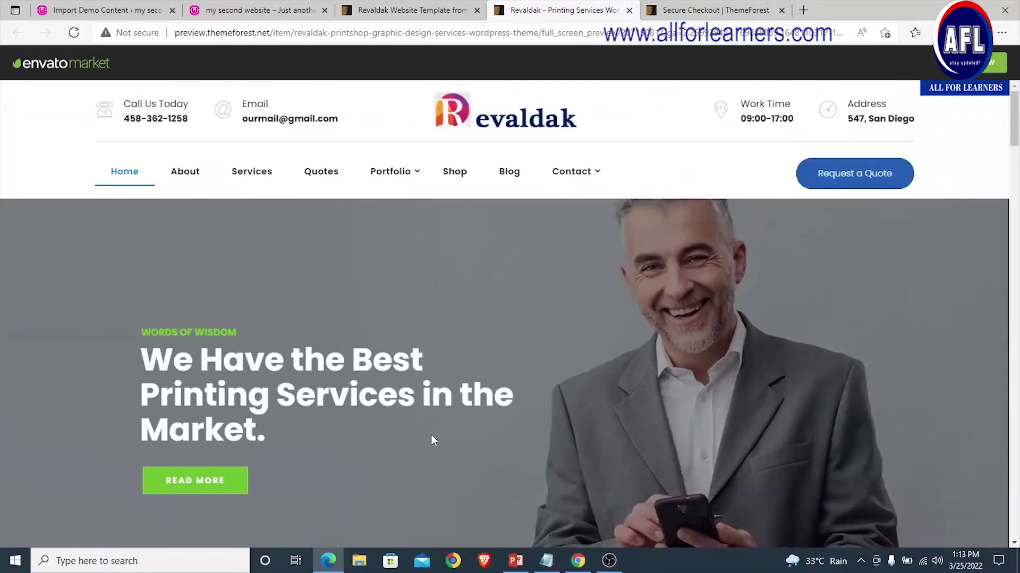
click(218, 5)
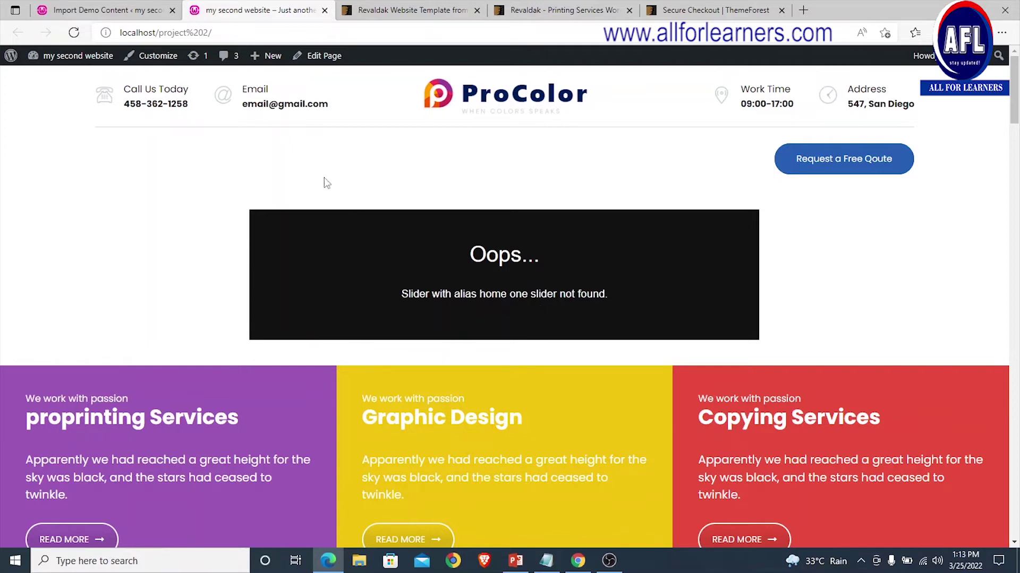
Step: Return to the WordPress admin, open Slider Revolution and start a manual module import
key(ctrl+shift+Tab)
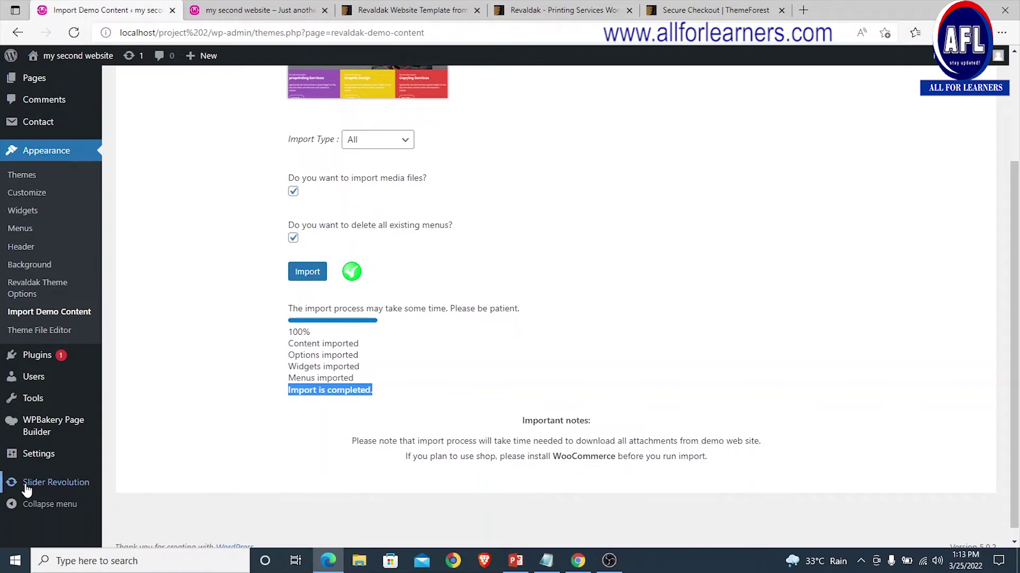
click(47, 484)
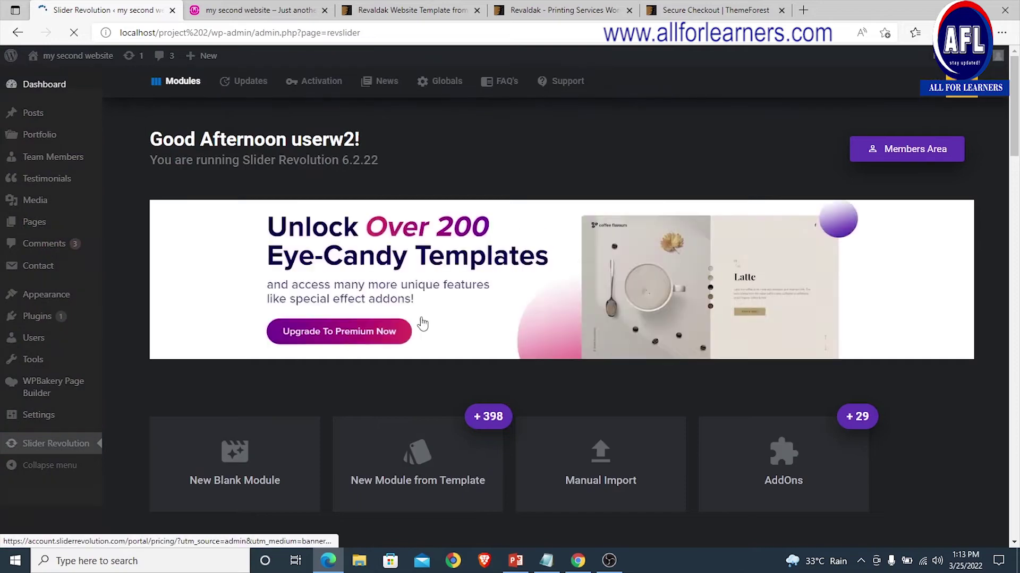
scroll(422, 319, down, 4)
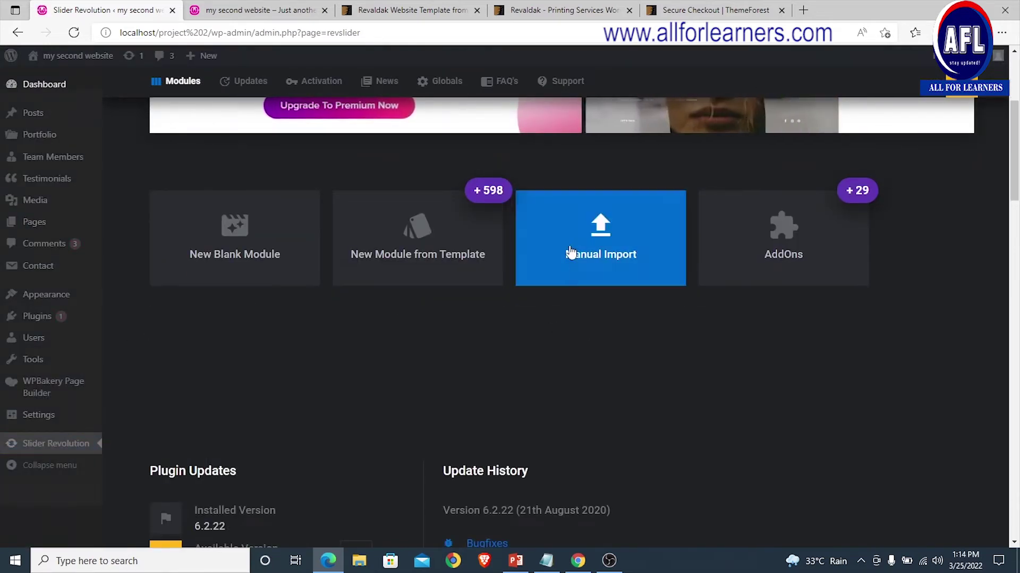
click(600, 241)
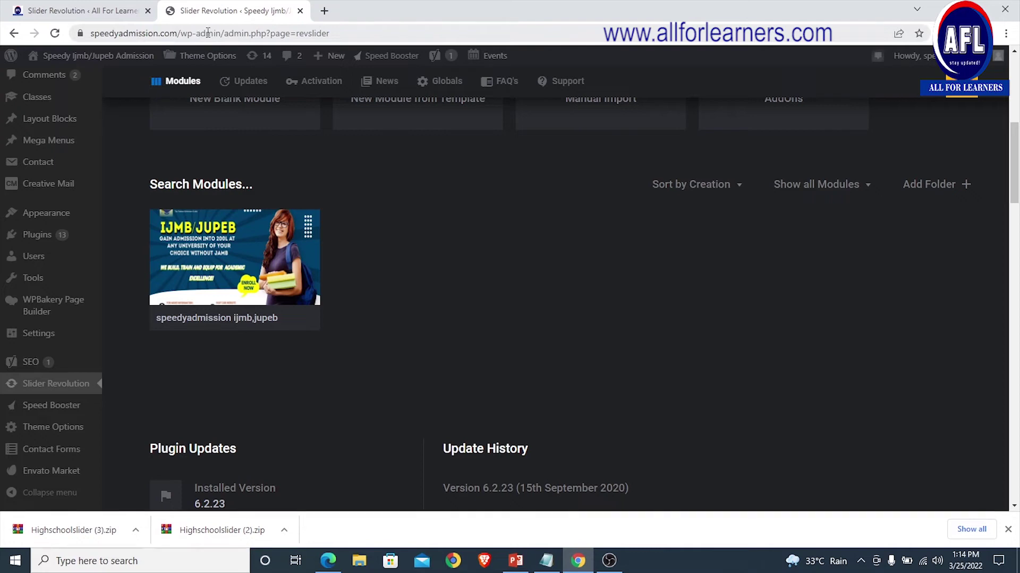
mouse_move(234, 252)
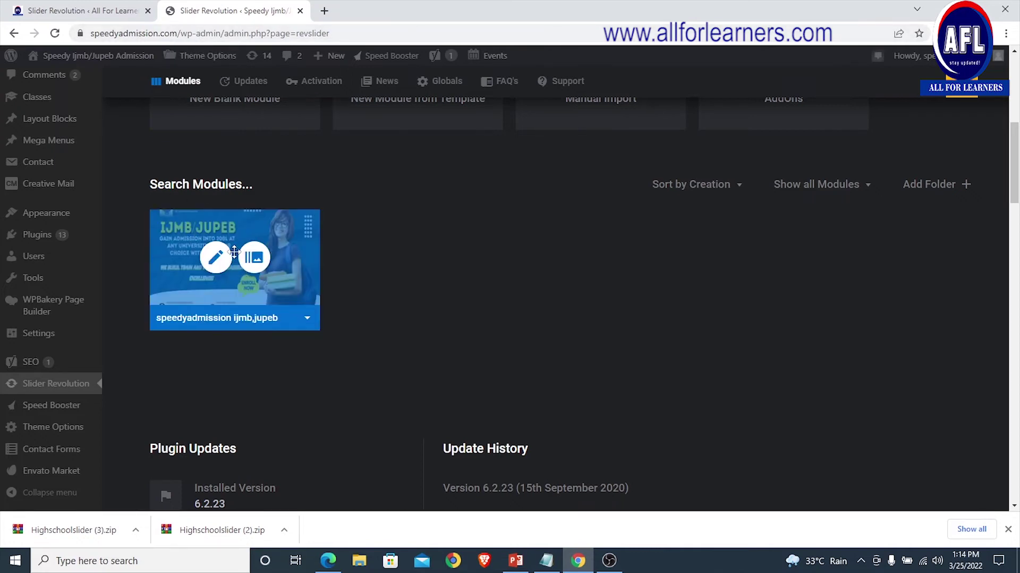
click(324, 11)
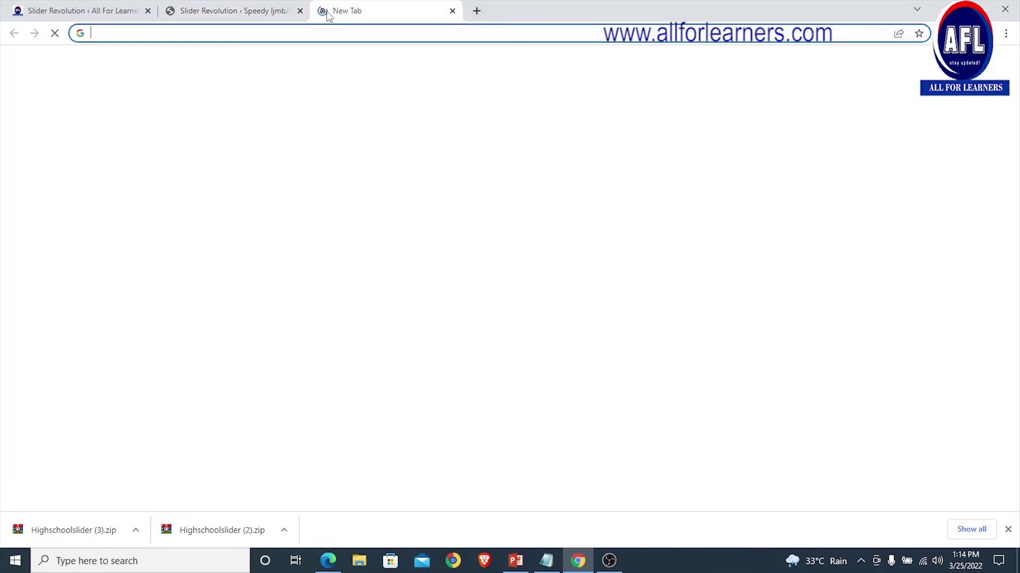
text(www.speedyadmission.com)
key(Return)
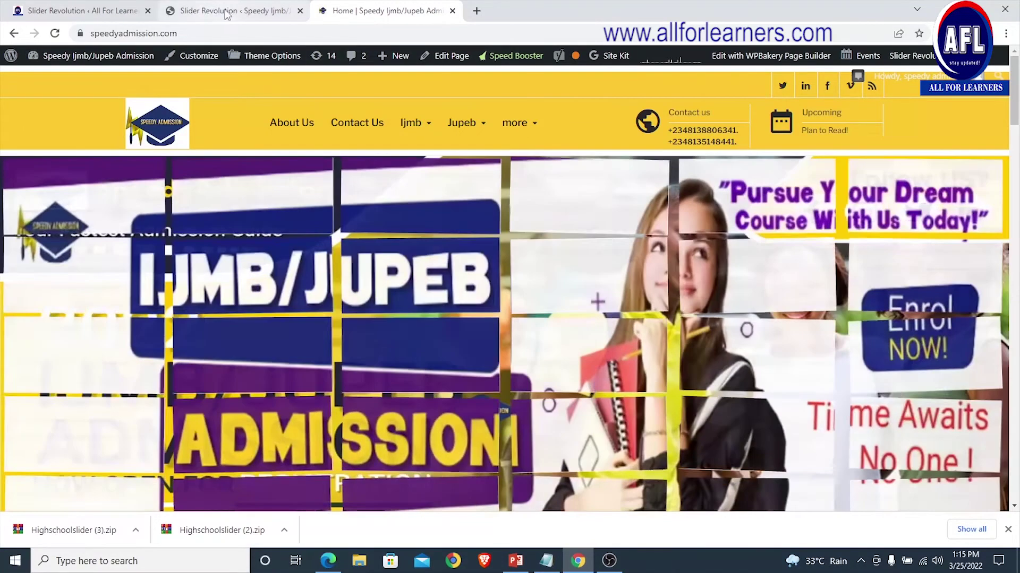
Step: Export the "speedyadmission ijmb,jupeb" module from that site's Slider Revolution page as a zip file
click(228, 11)
scroll(358, 388, up, 6)
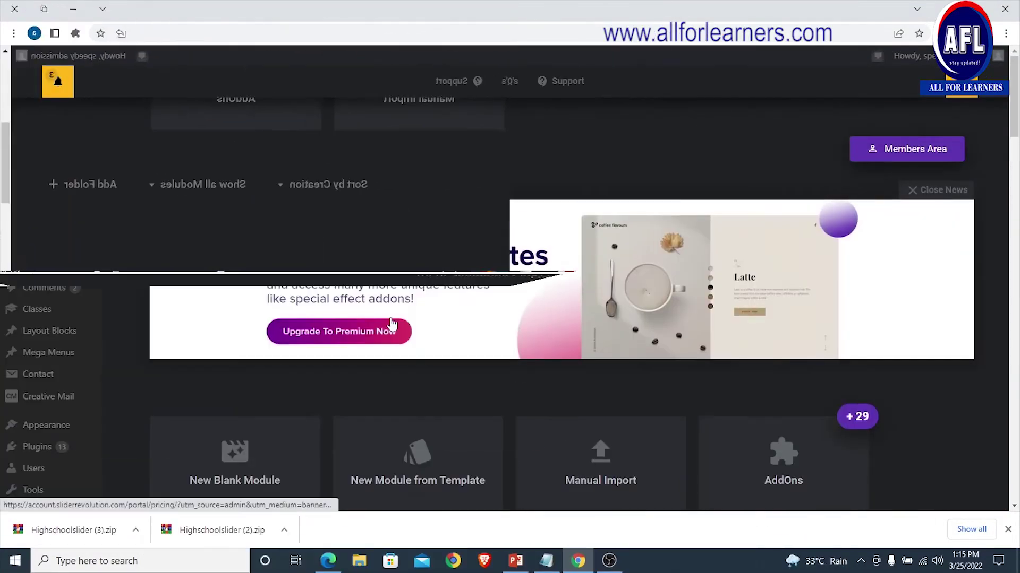
scroll(390, 317, down, 8)
scroll(335, 238, up, 2)
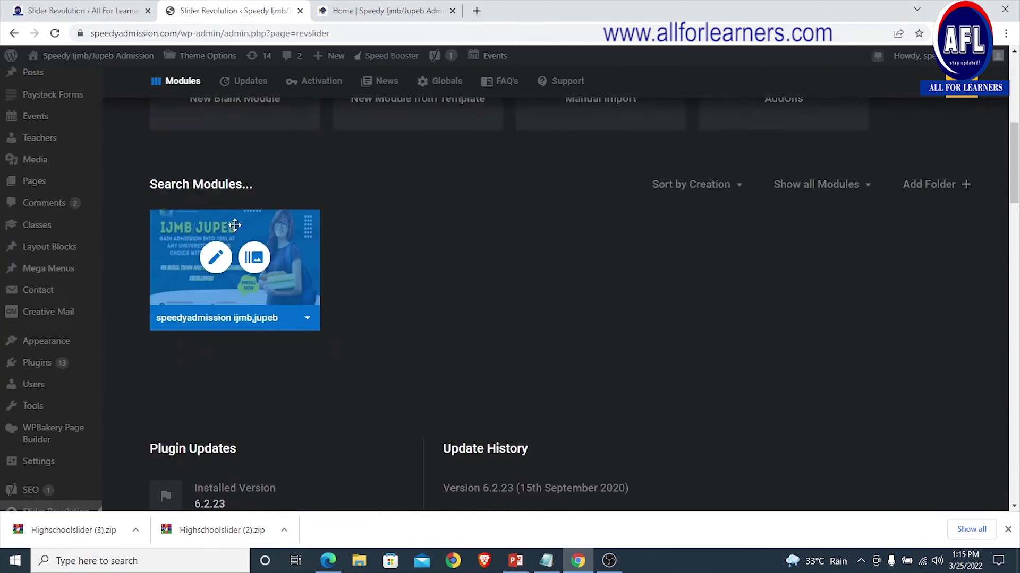
mouse_move(308, 325)
click(308, 321)
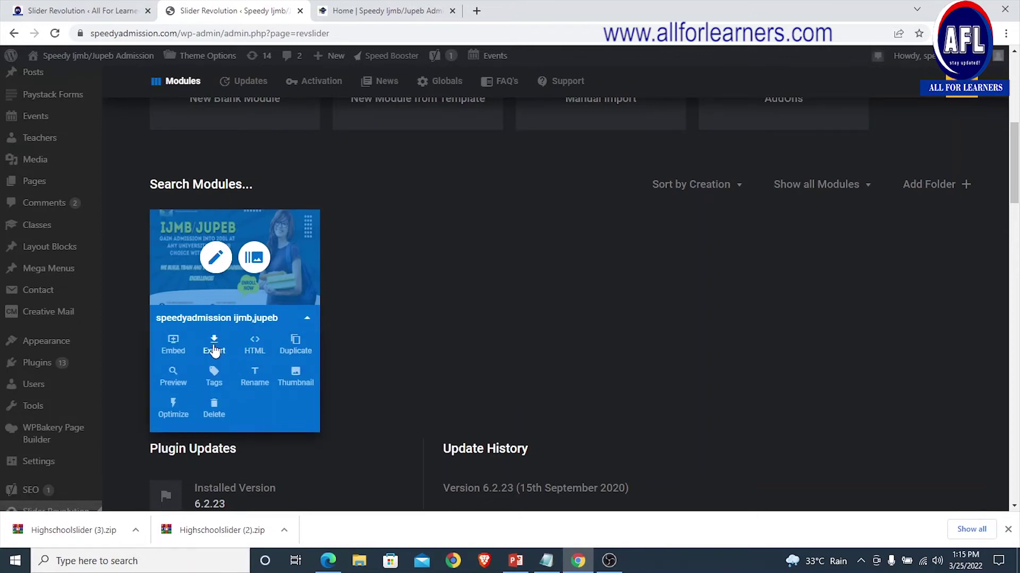
click(214, 349)
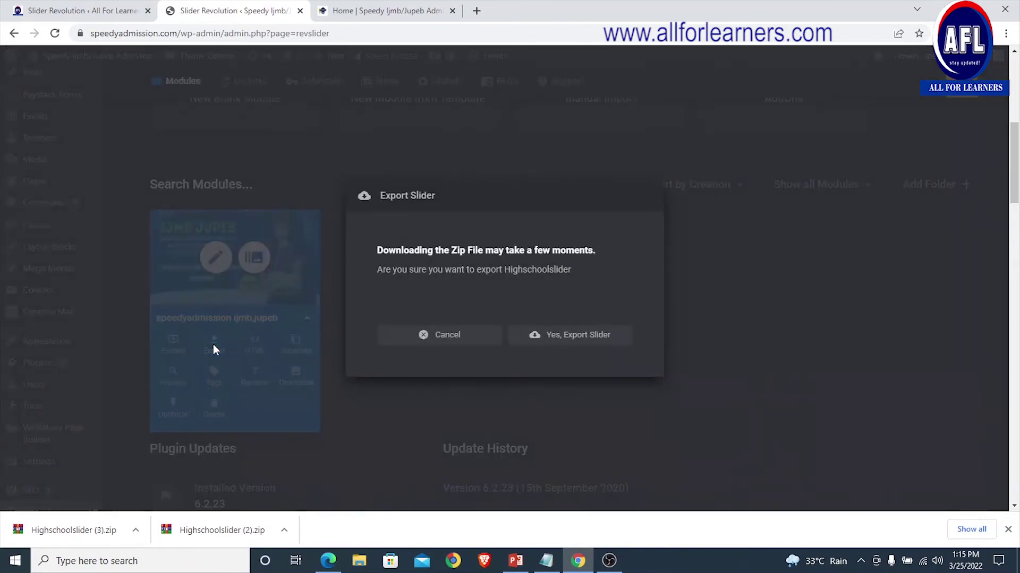
click(566, 339)
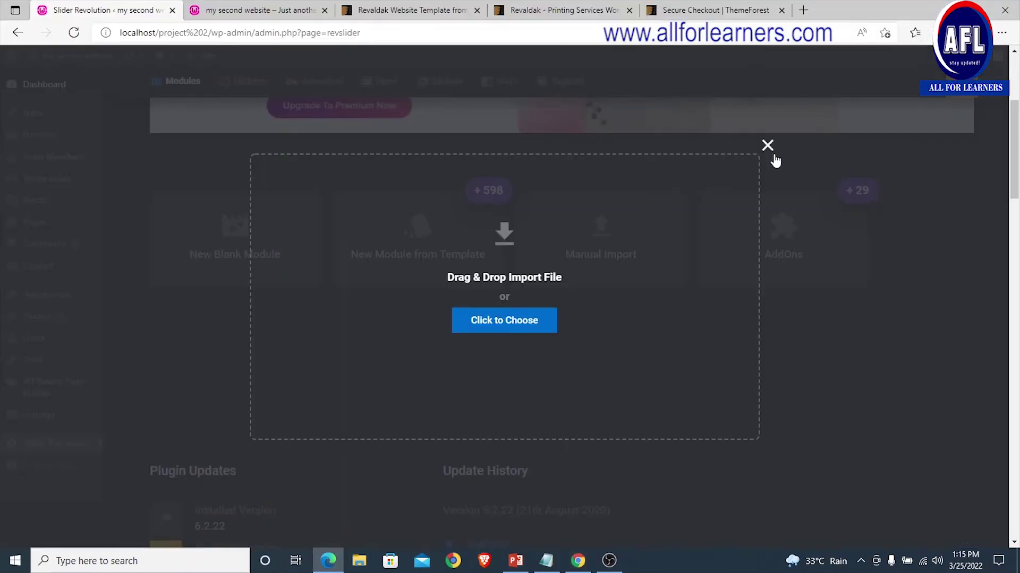
Step: Import the "Highschoolslider (4)" zip from the Downloads folder into Slider Revolution as a new module
click(767, 147)
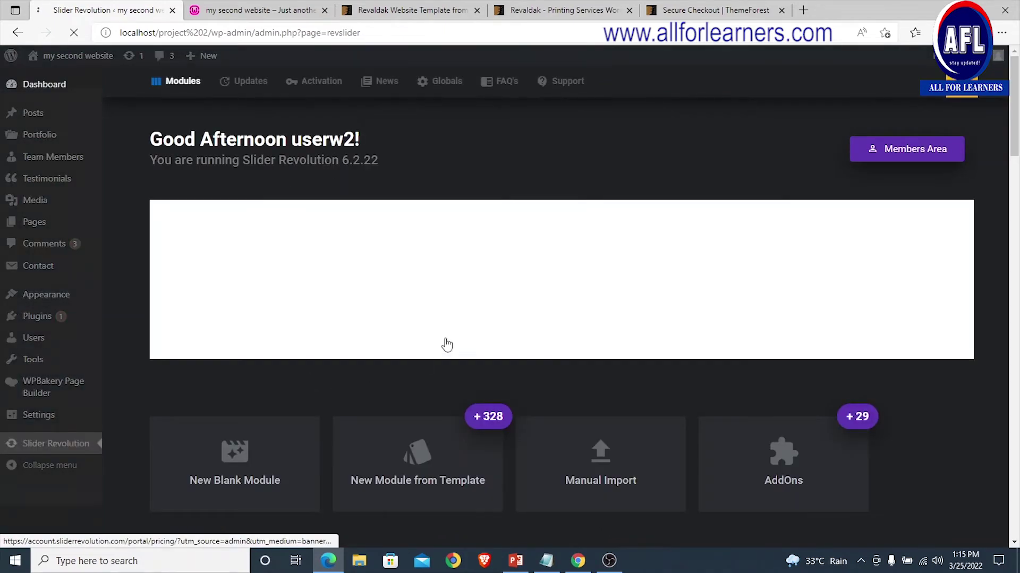
scroll(446, 344, down, 4)
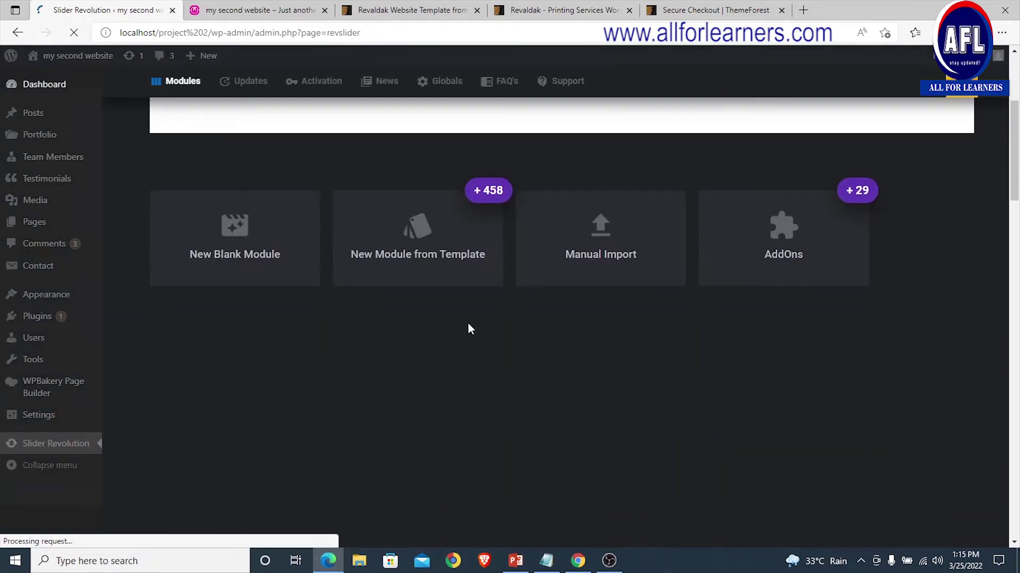
click(606, 240)
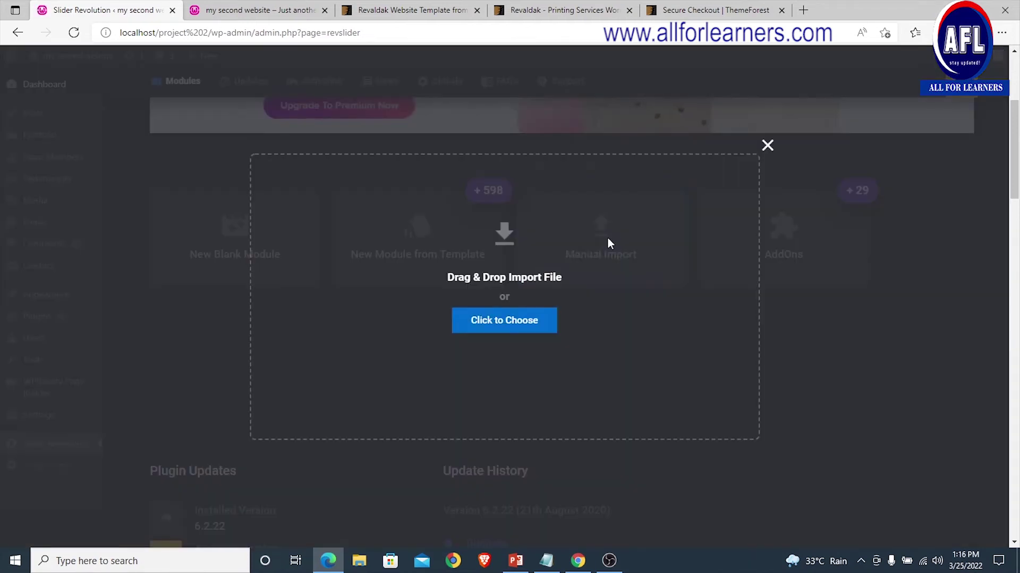
click(504, 322)
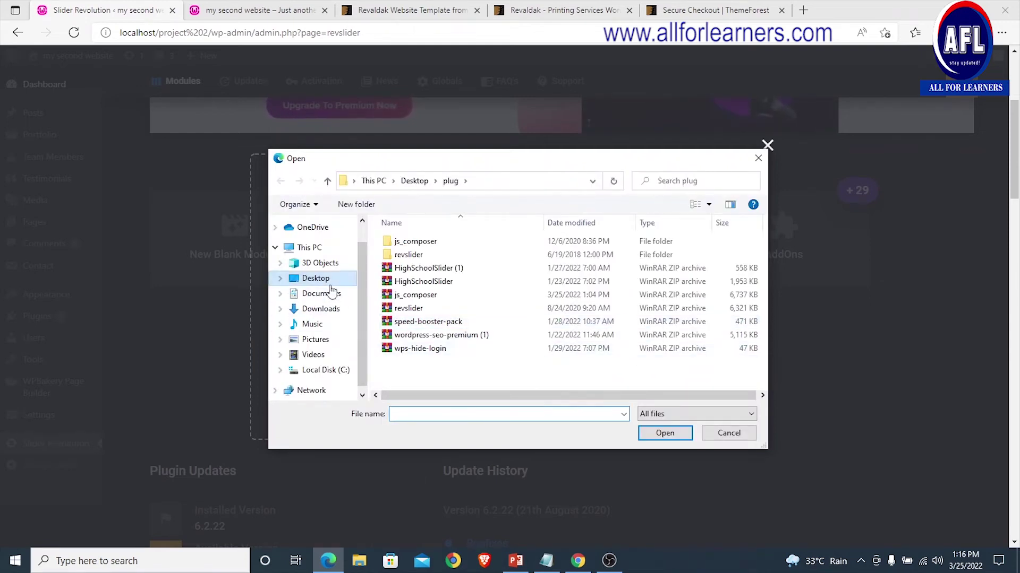
click(316, 310)
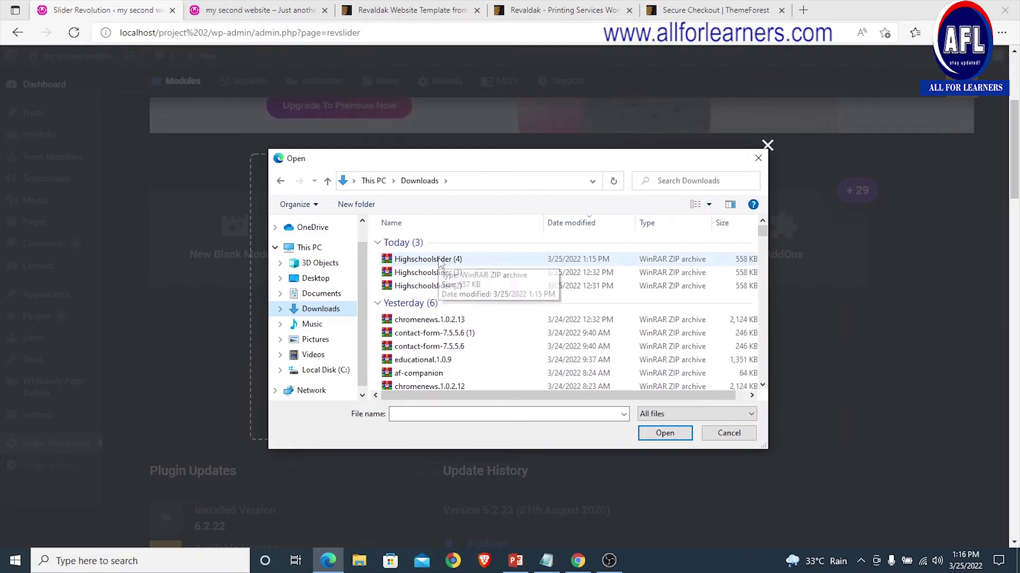
click(430, 264)
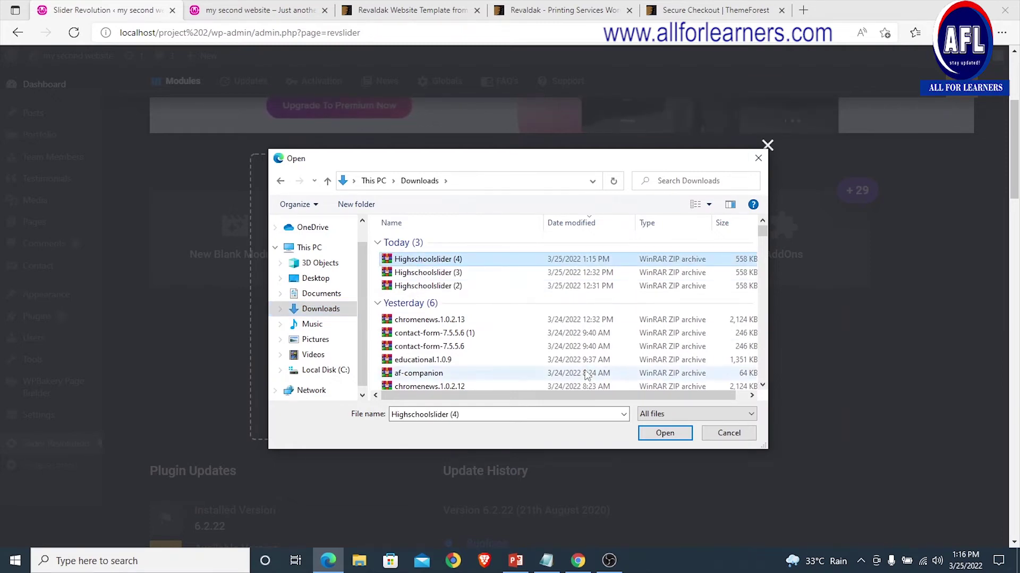
click(663, 431)
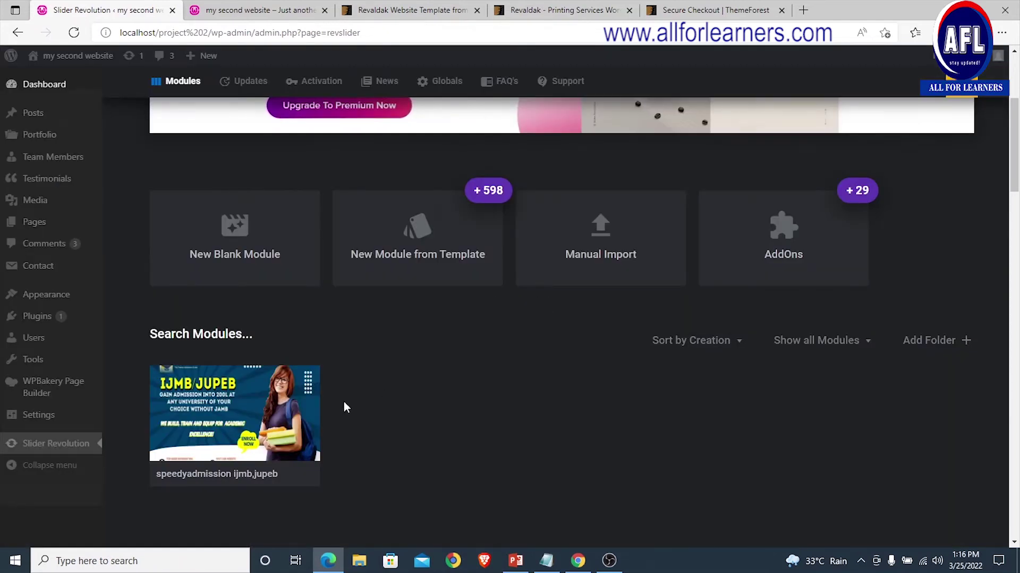
Step: Reload the local website's home page to check its slider area, then return to the Slider Revolution modules
mouse_move(257, 422)
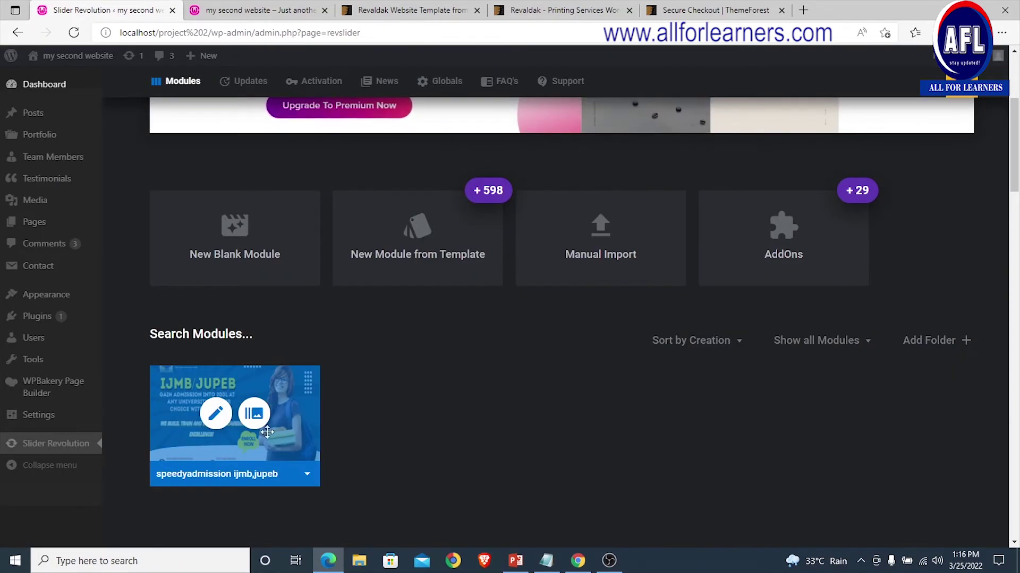
click(250, 10)
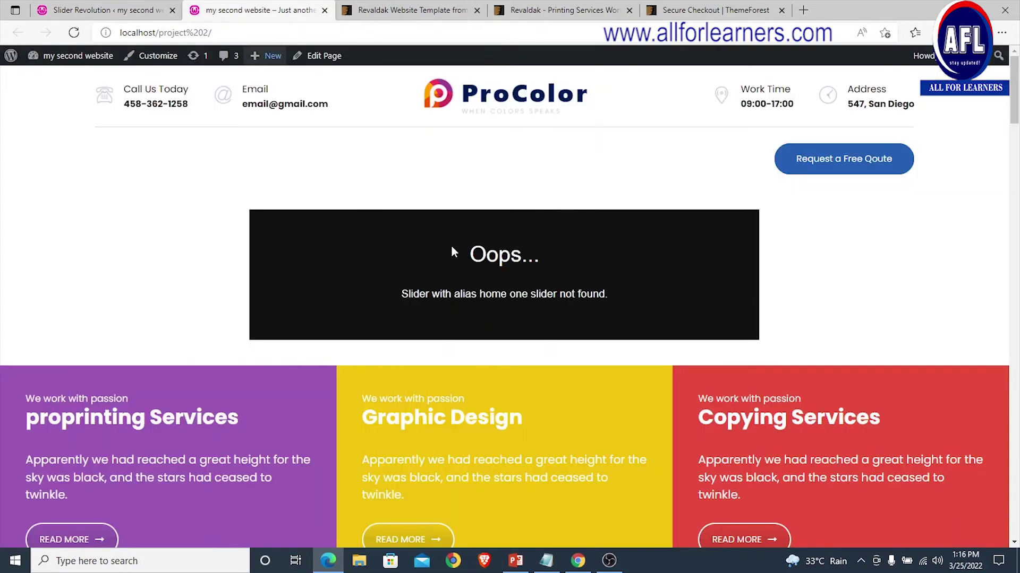
click(69, 59)
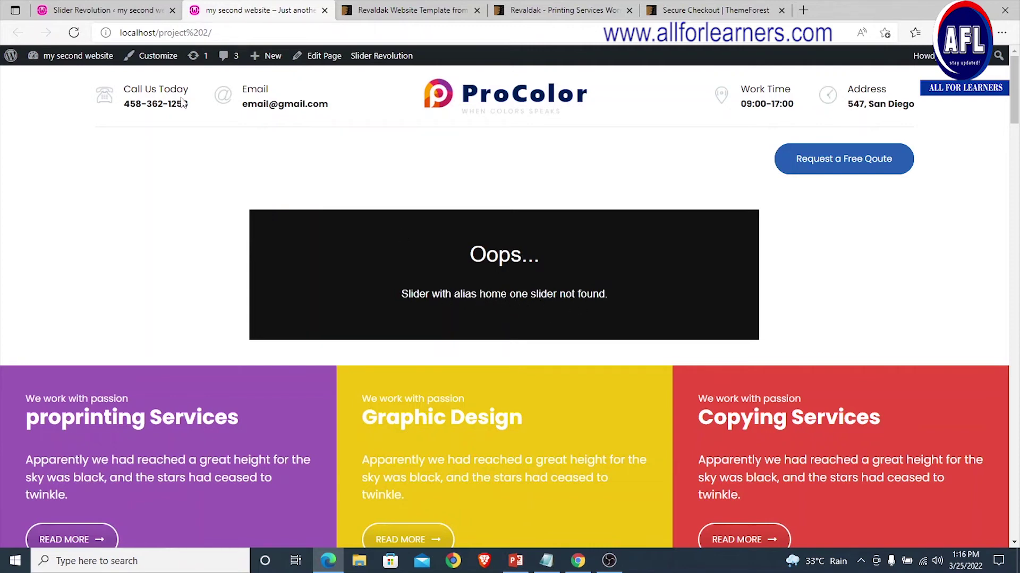
click(94, 10)
Step: Open the "speedyadmission ijmb,jupeb" module for editing, set its alias to "home one" and save it
mouse_move(281, 425)
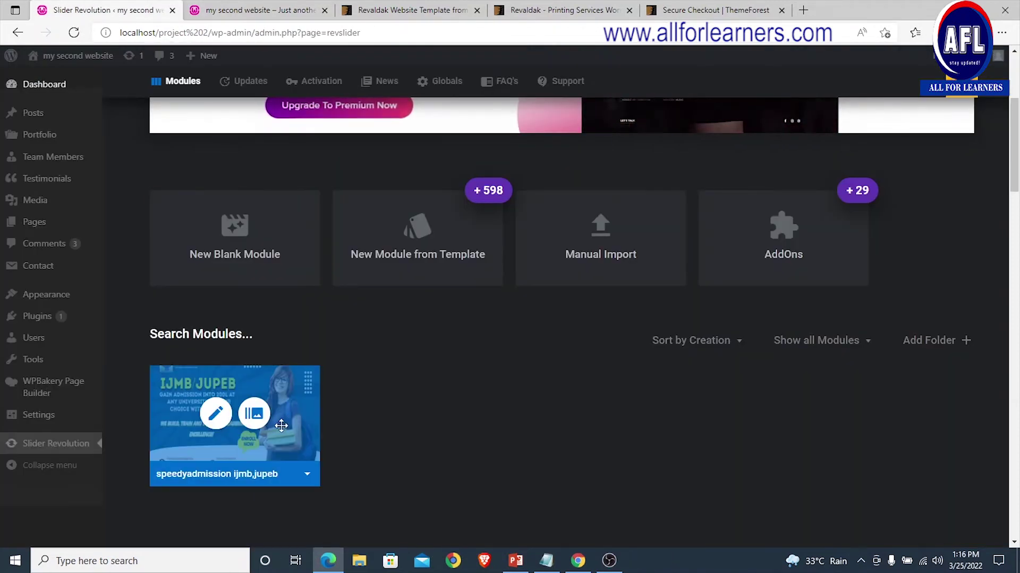
click(216, 414)
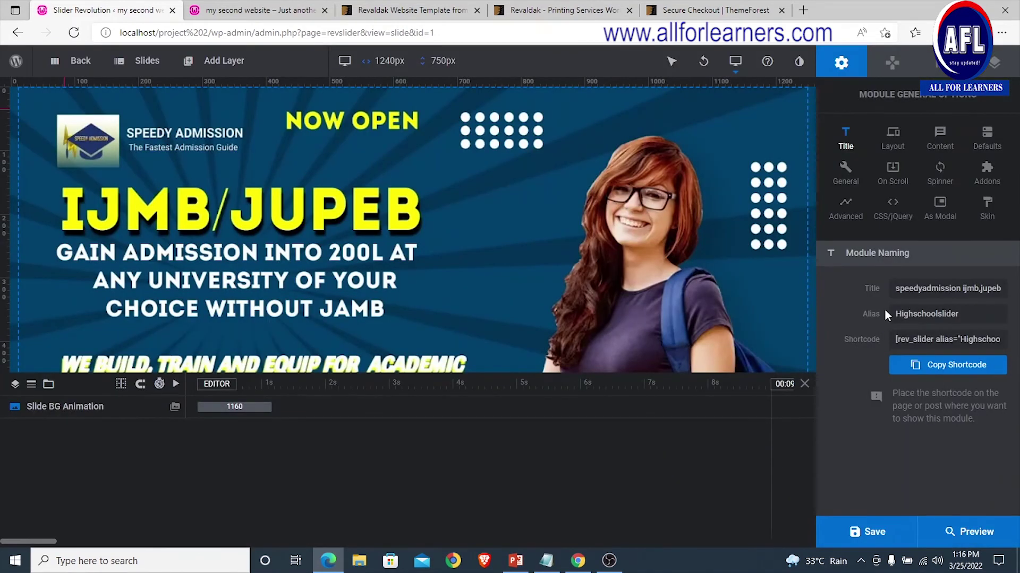
click(983, 320)
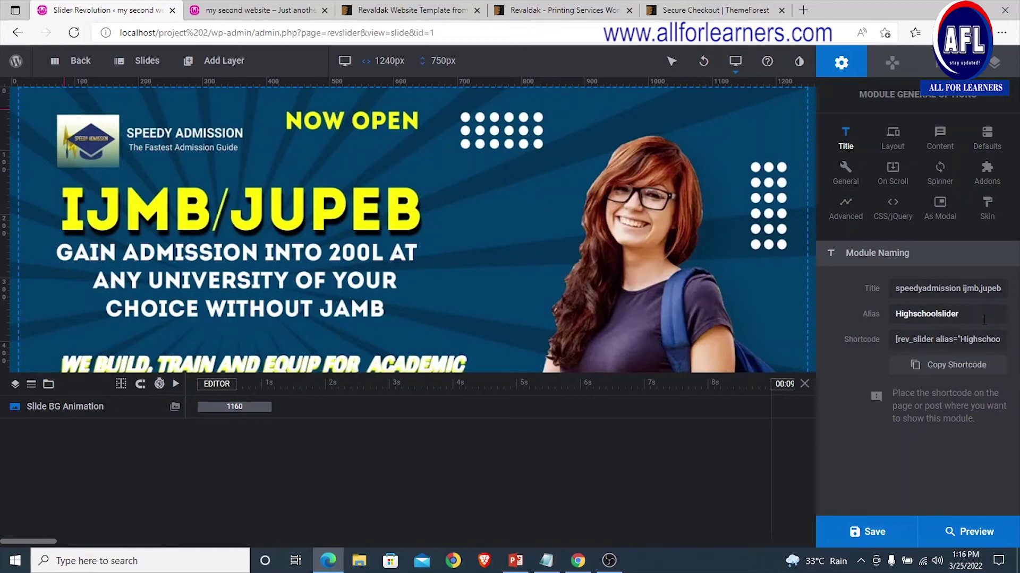
double_click(967, 317)
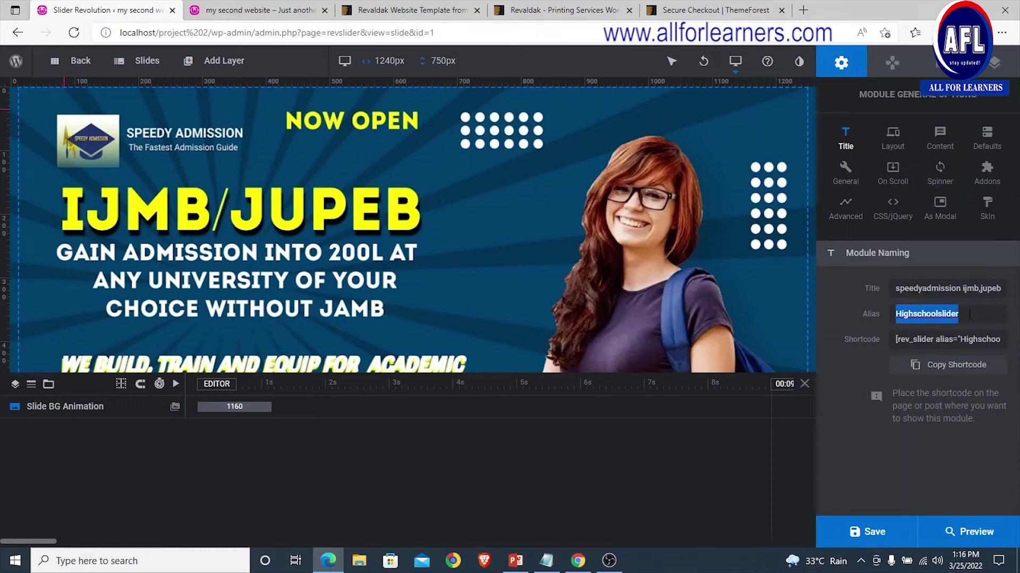
text(hq)
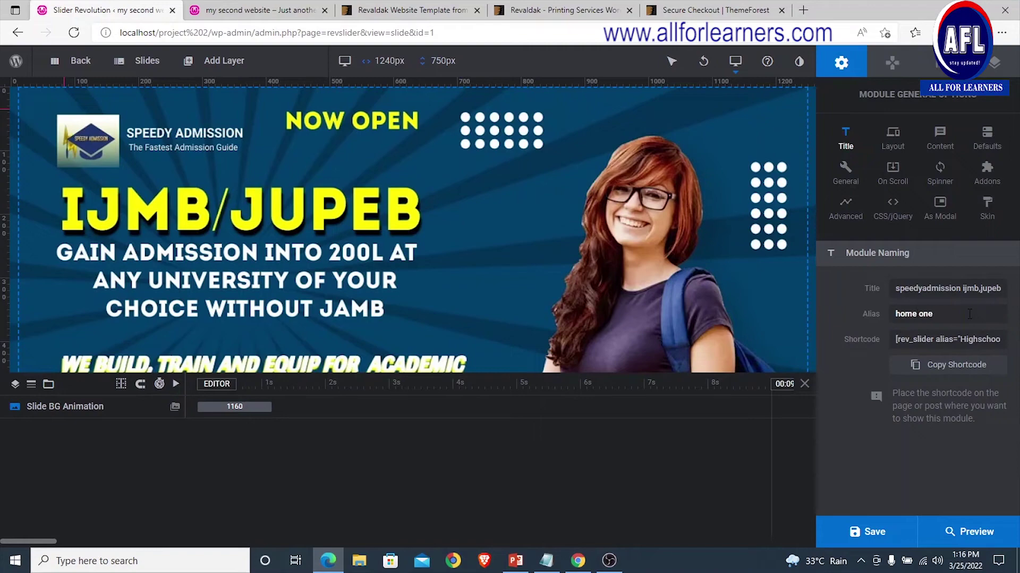
click(873, 531)
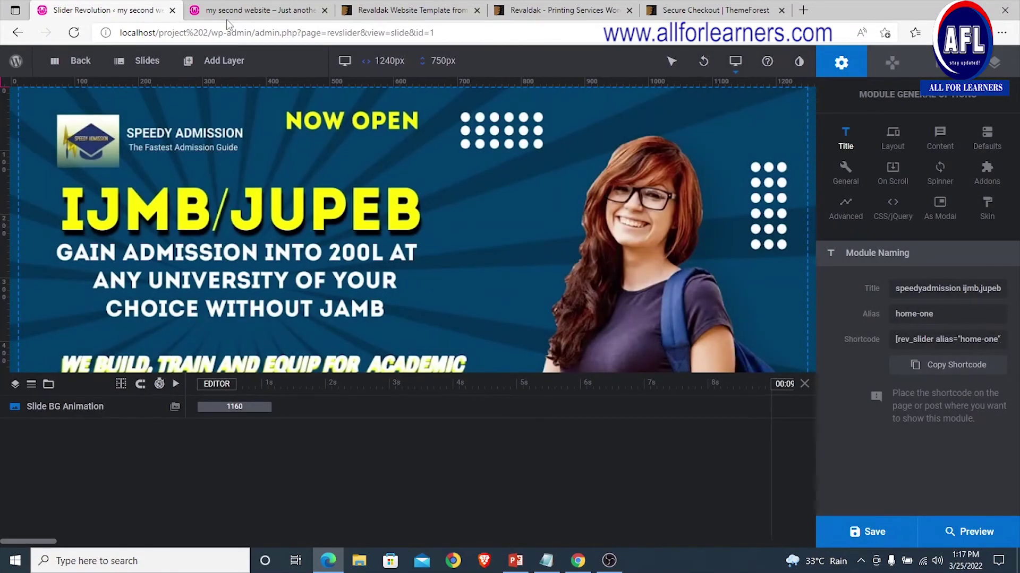
Step: Check the slider on the reloaded home page, save the module again and reload the page once more
click(234, 11)
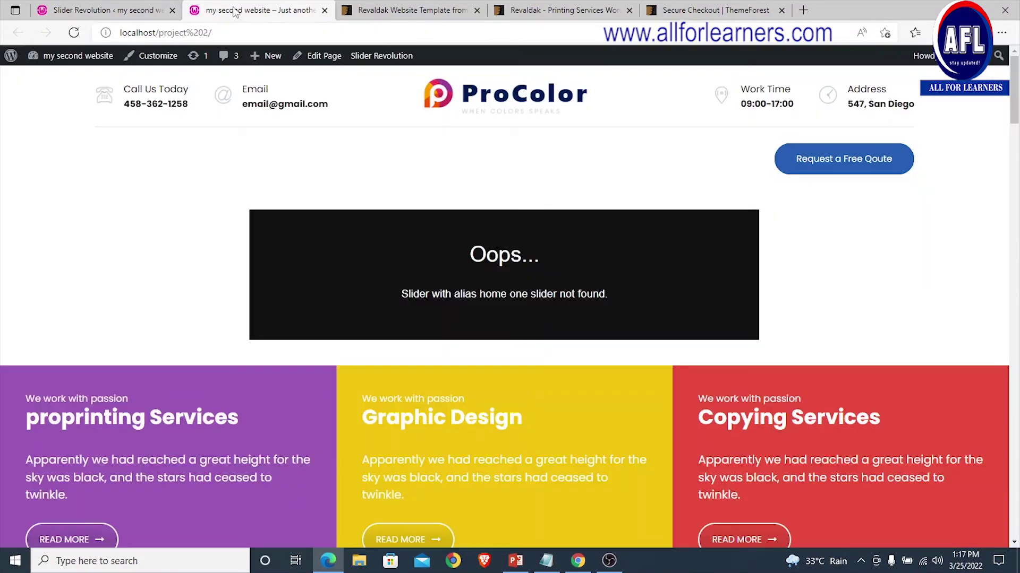
click(74, 33)
click(106, 10)
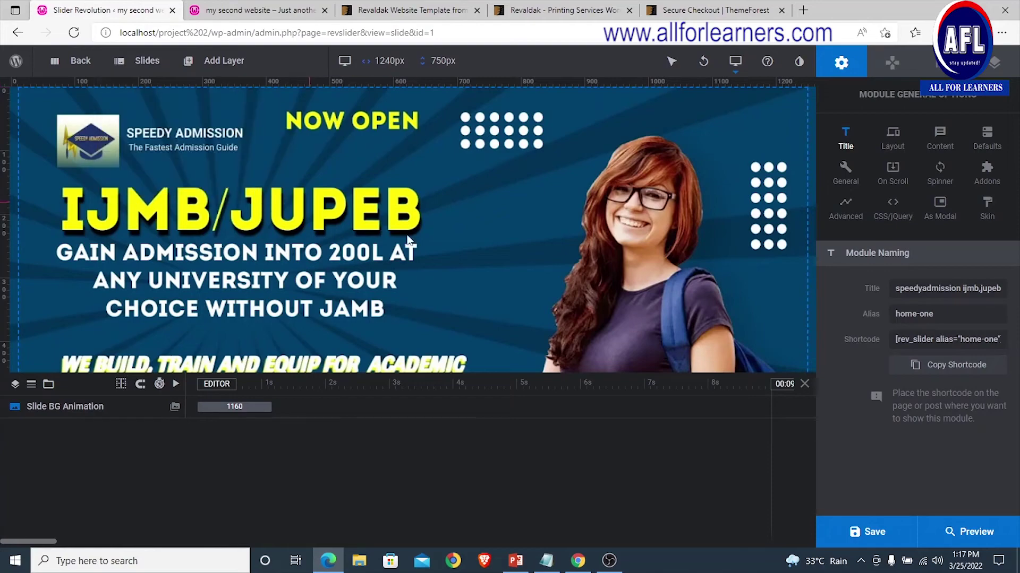
click(858, 531)
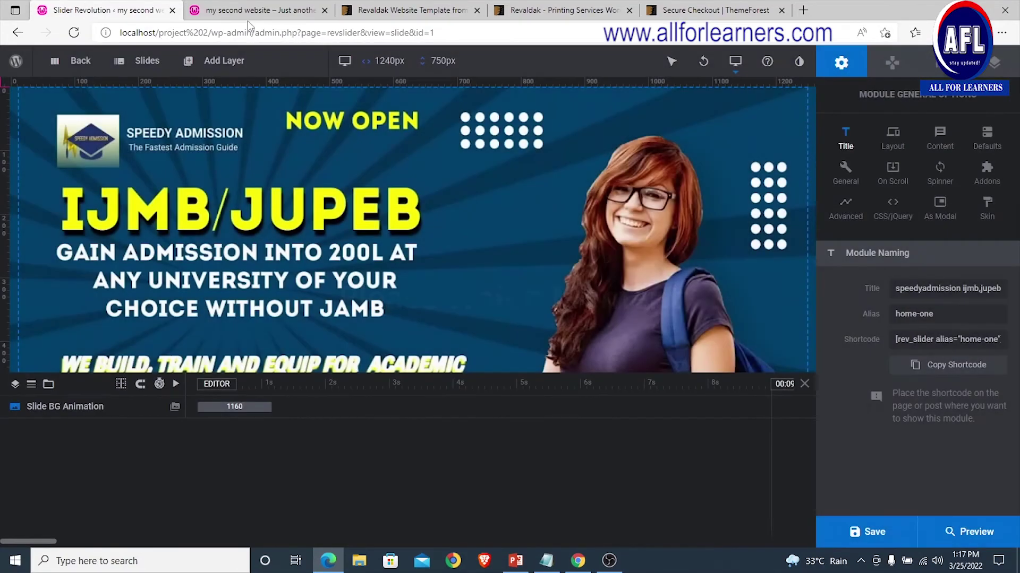
click(248, 16)
key(F5)
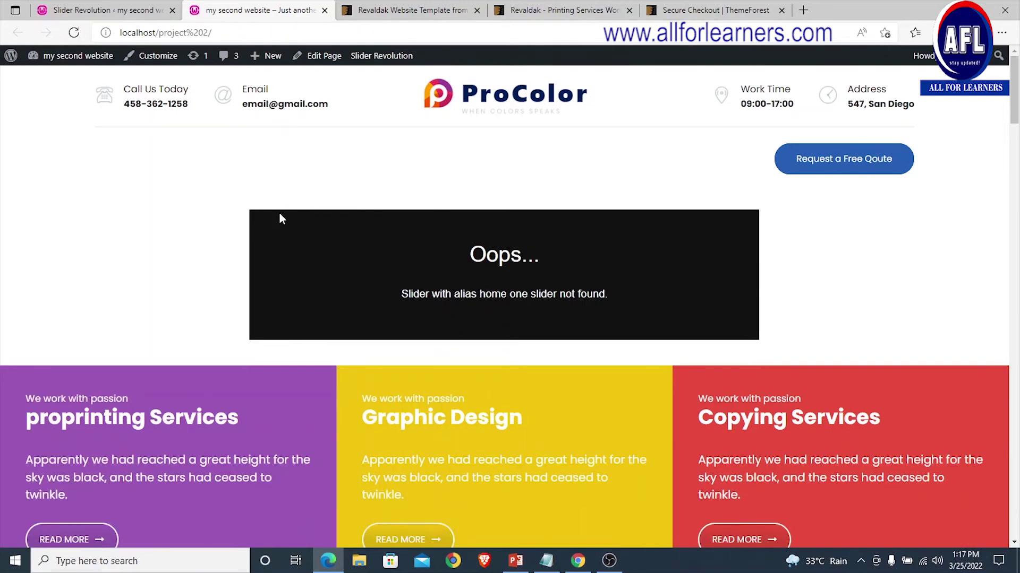
Step: Edit the Home page, assign "speedyadmission ijmb,jupeb" to its Revolution Slider element and update the page
click(322, 64)
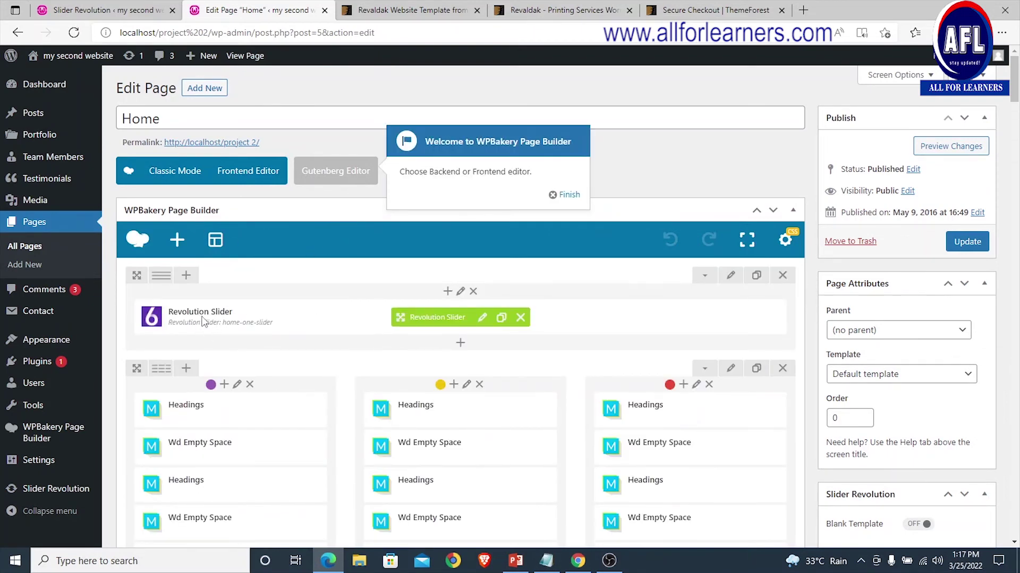
click(482, 319)
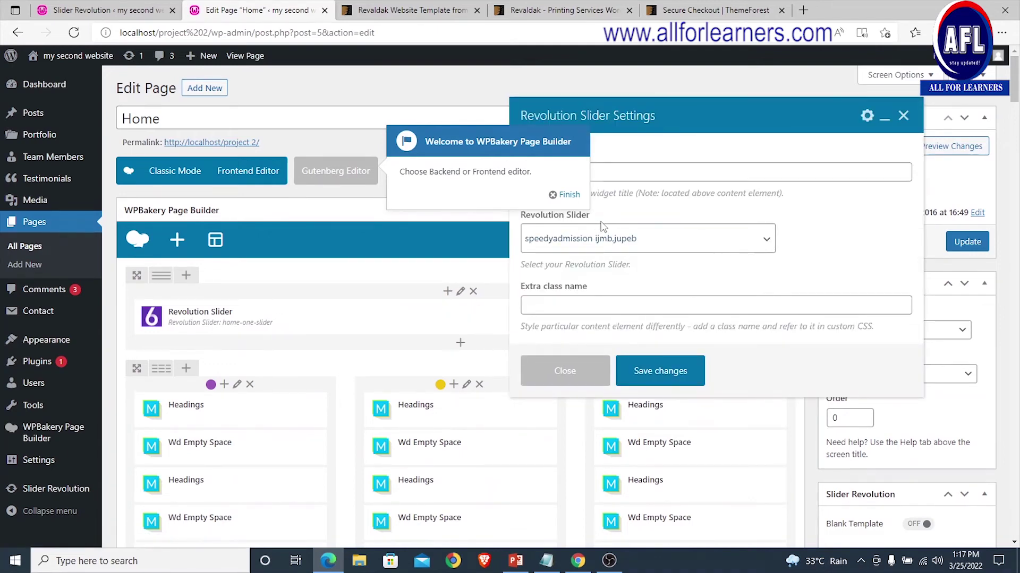
click(659, 252)
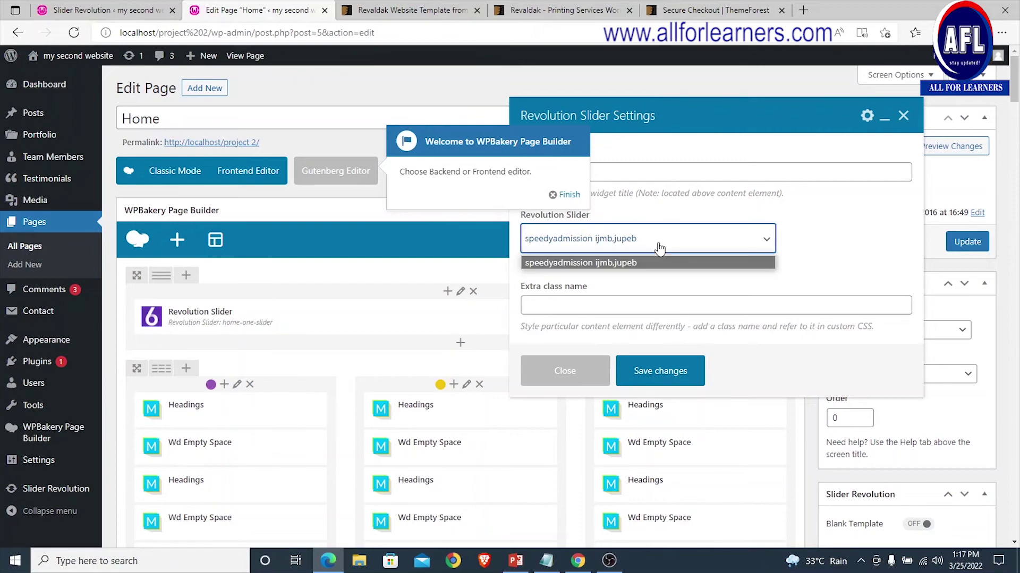
click(606, 263)
click(664, 378)
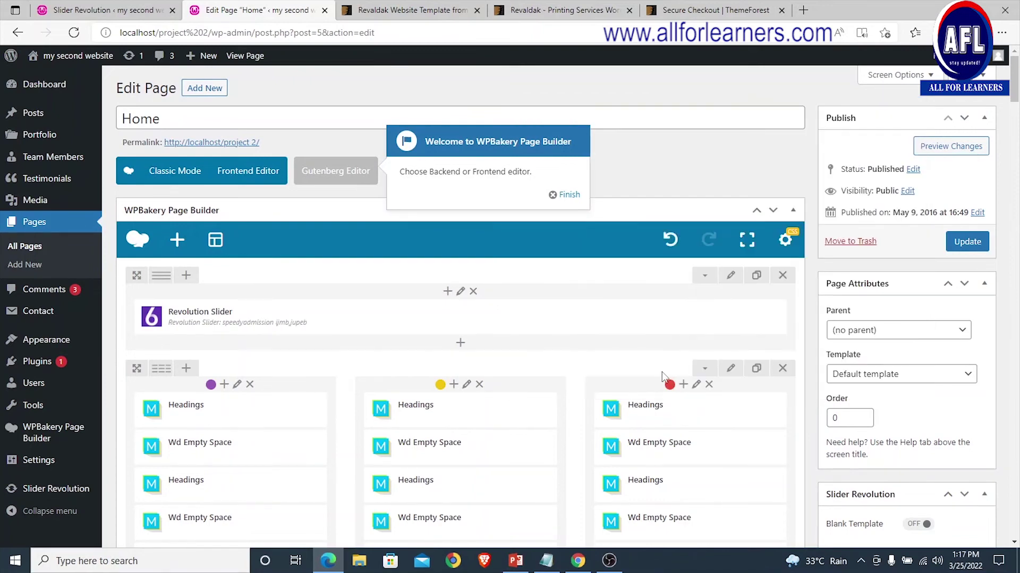
click(564, 196)
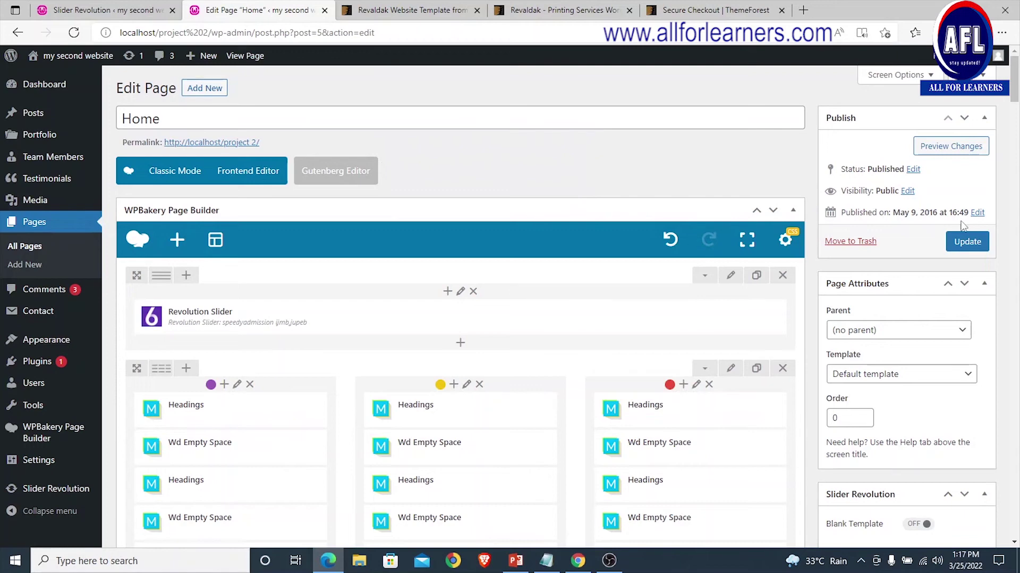
click(968, 242)
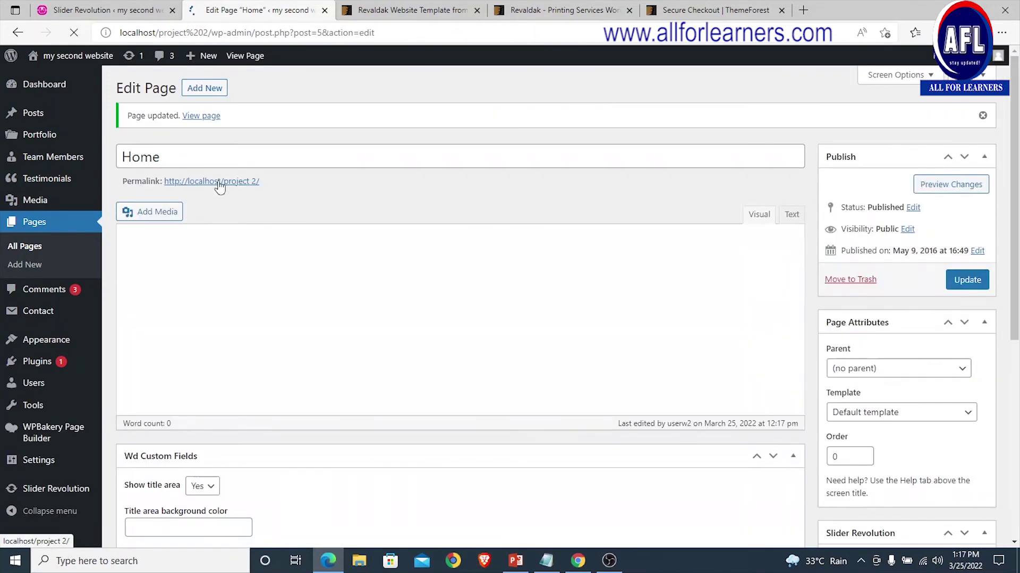
Step: Open the Home page's permalink in a new tab and examine the slider's slides above the page content
right_click(219, 186)
click(246, 196)
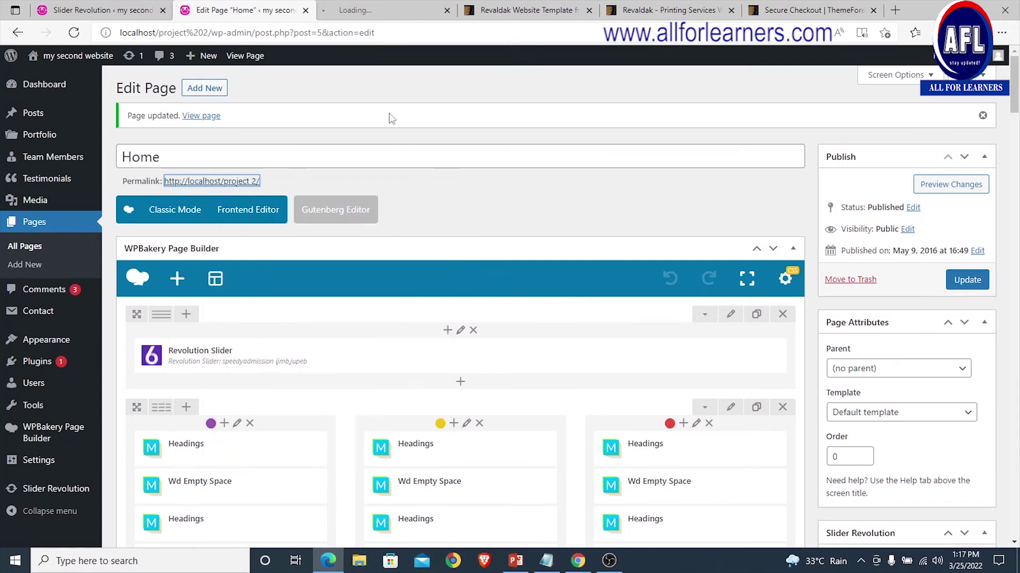
click(374, 16)
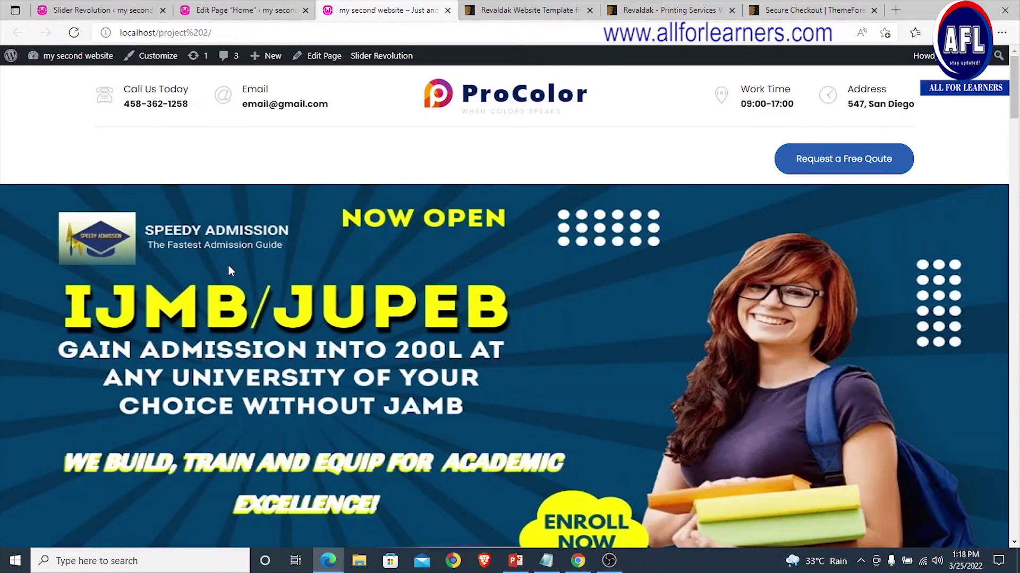
scroll(851, 325, down, 1)
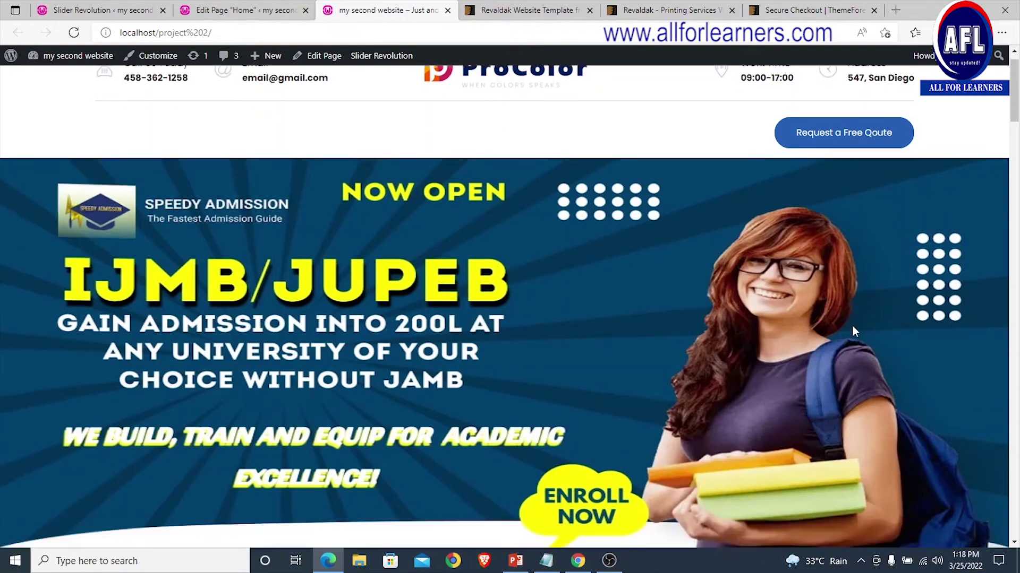
scroll(797, 305, up, 1)
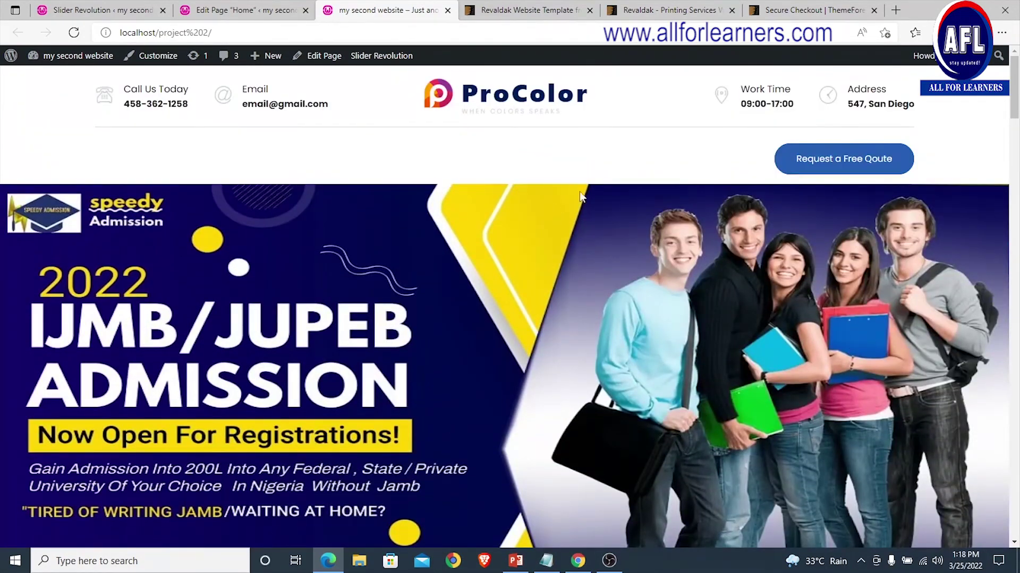
scroll(706, 323, down, 3)
scroll(706, 324, up, 3)
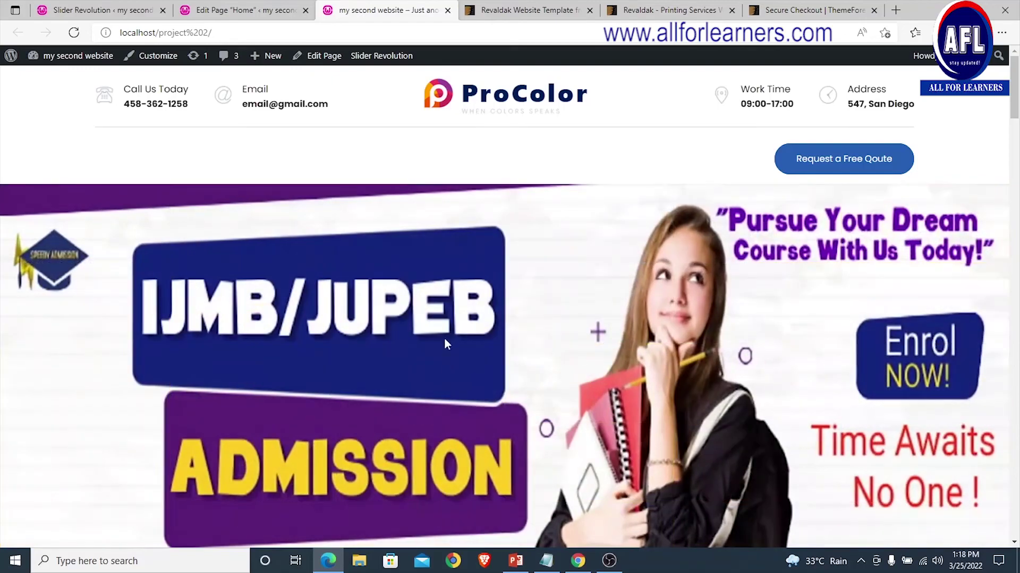
scroll(438, 279, down, 6)
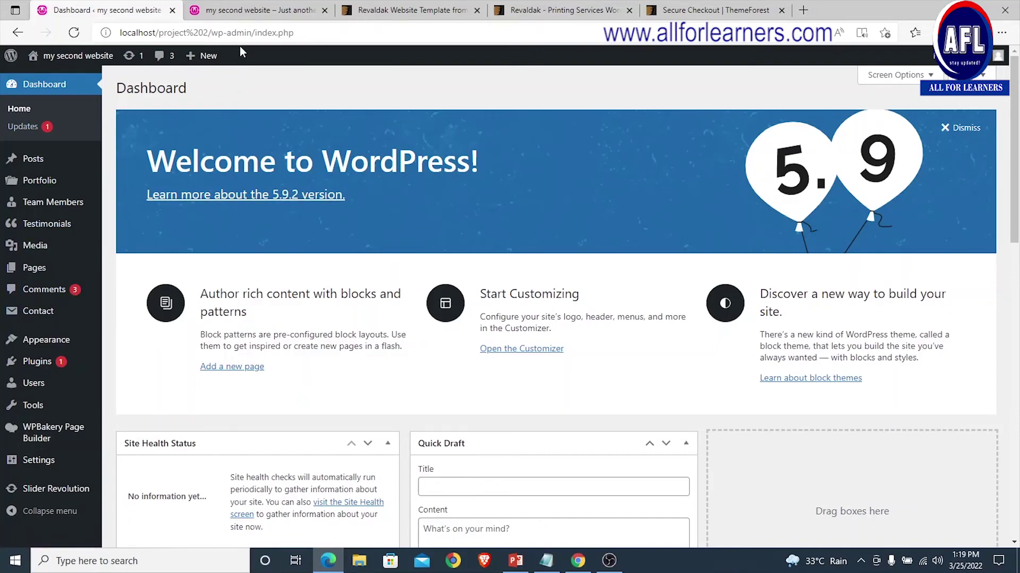
Step: Review the home page's sections down to the quote request and comment form, then return to the WordPress dashboard
click(255, 10)
scroll(384, 227, down, 8)
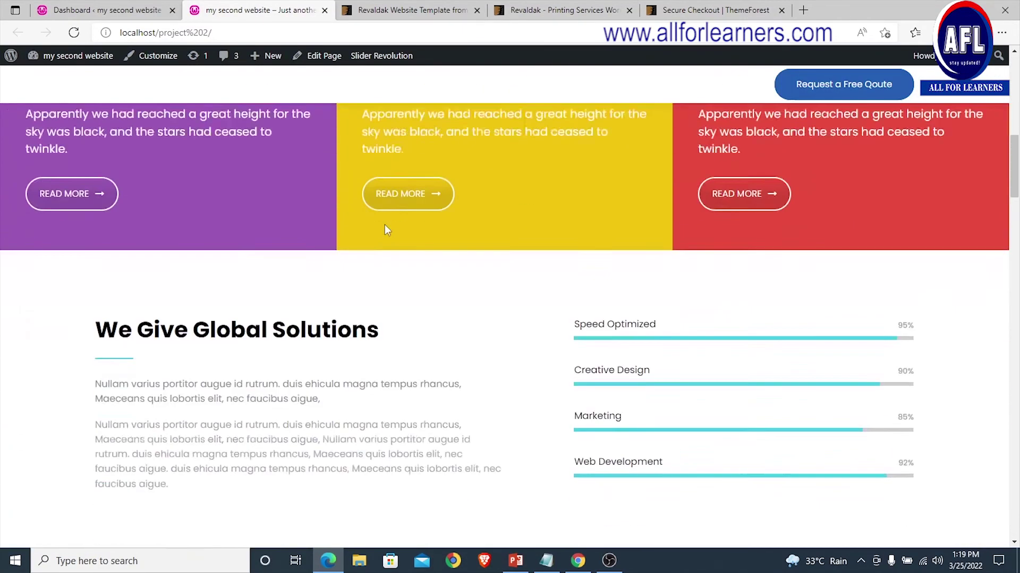
scroll(384, 227, down, 15)
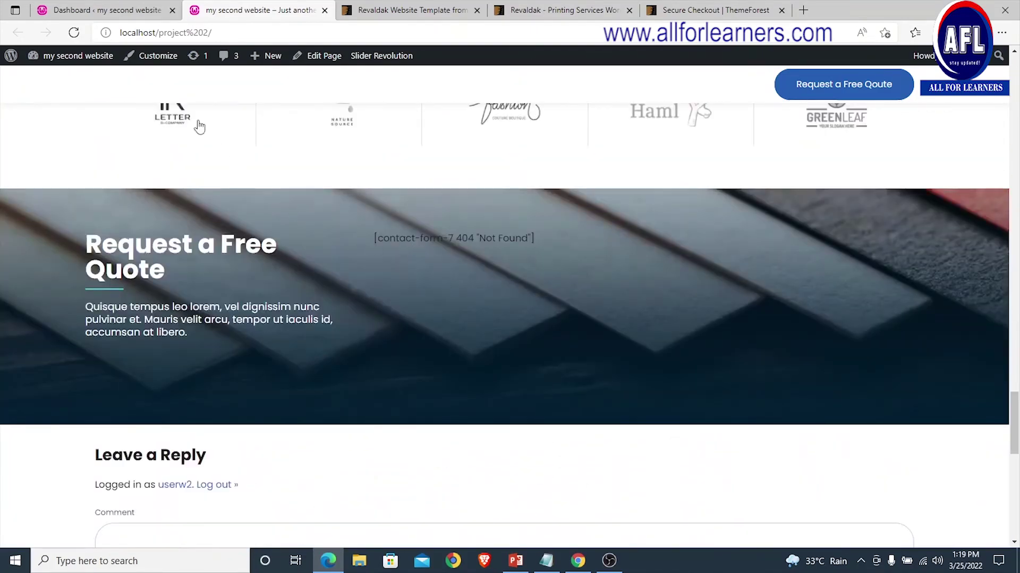
click(102, 10)
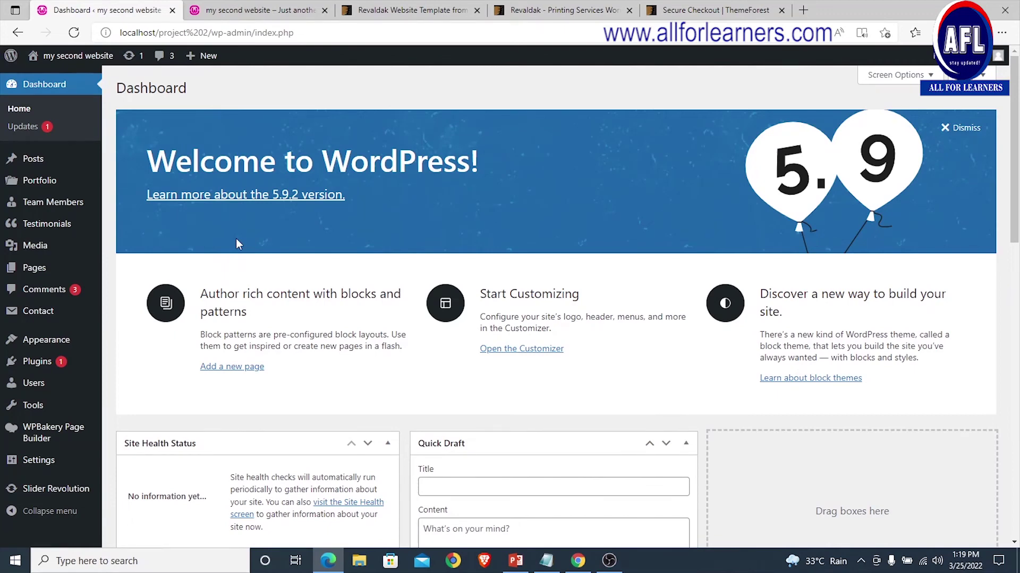
Step: In the Reading settings, clear the Homepage and Posts page selections by setting both to "— Select —", and save the changes
scroll(237, 244, down, 5)
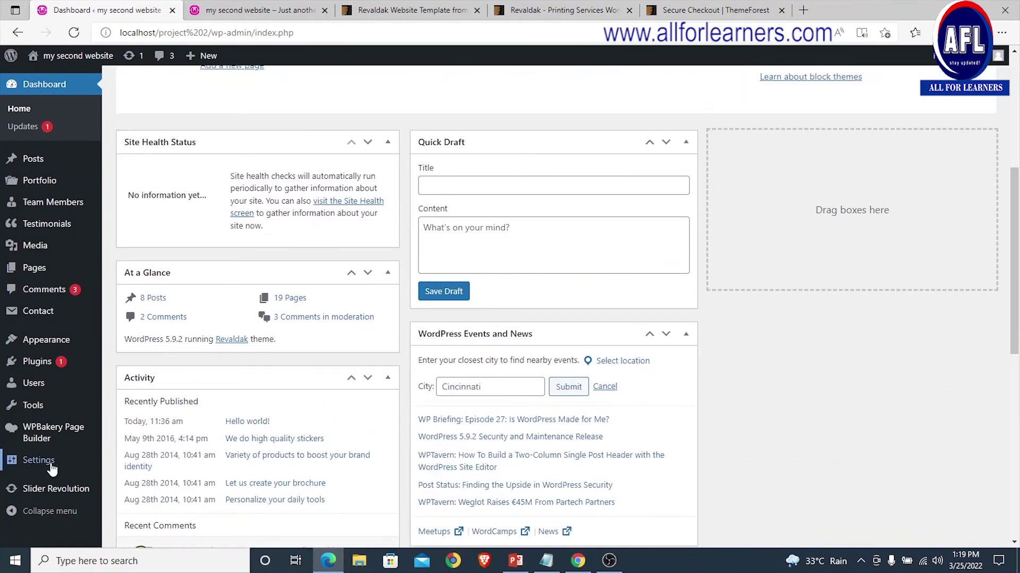
mouse_move(52, 465)
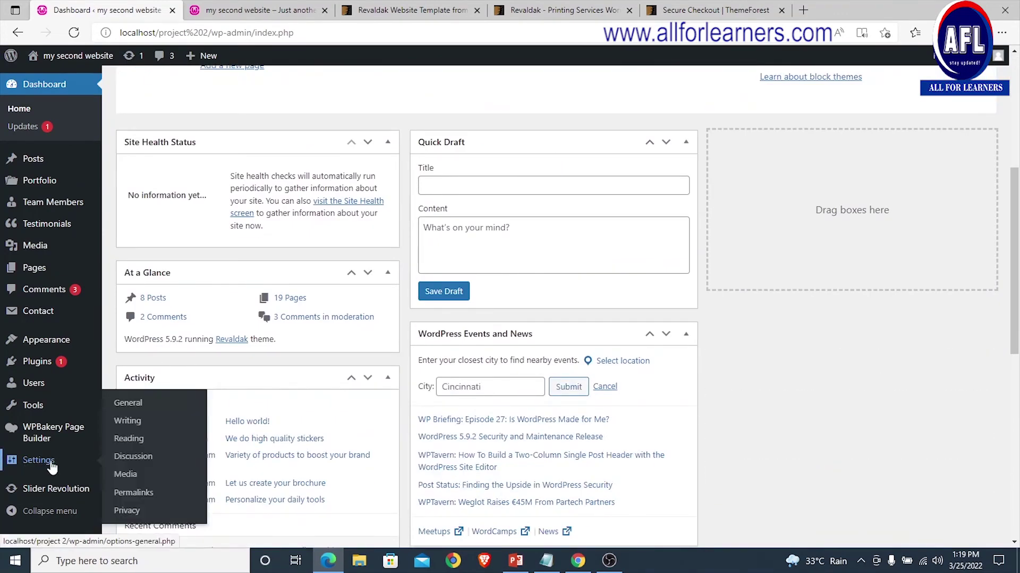
click(130, 440)
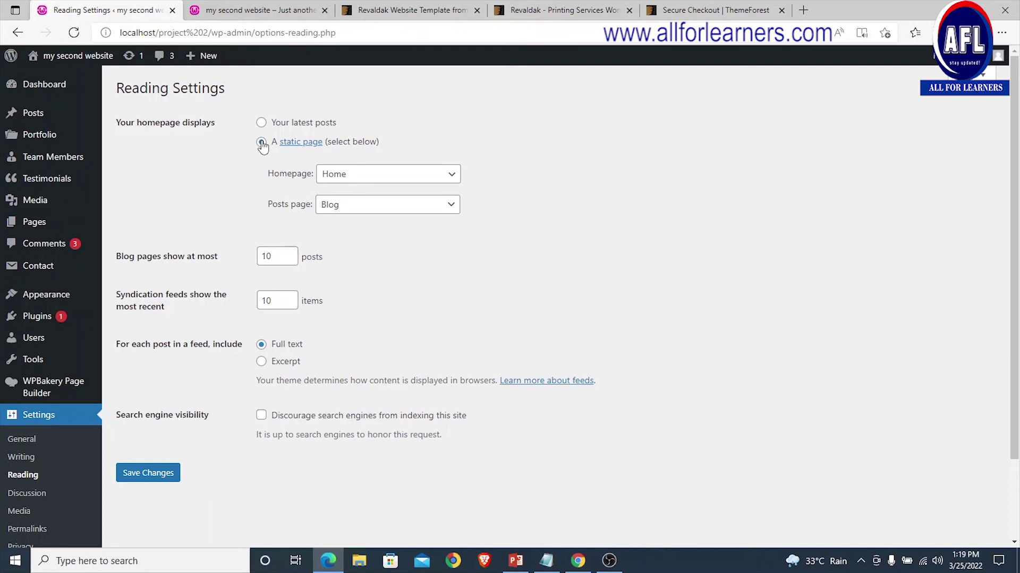
click(450, 175)
click(358, 194)
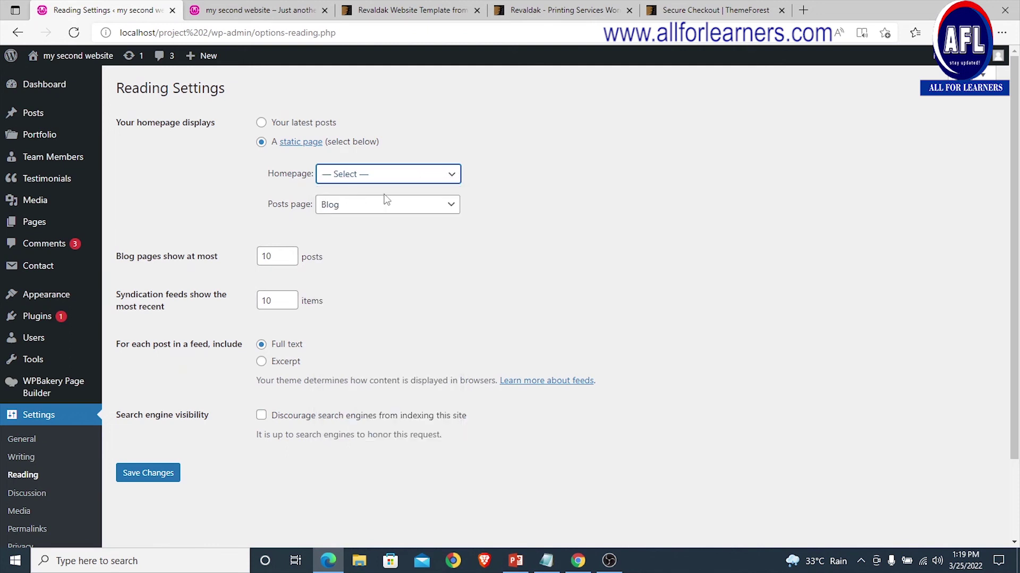
click(452, 207)
click(367, 223)
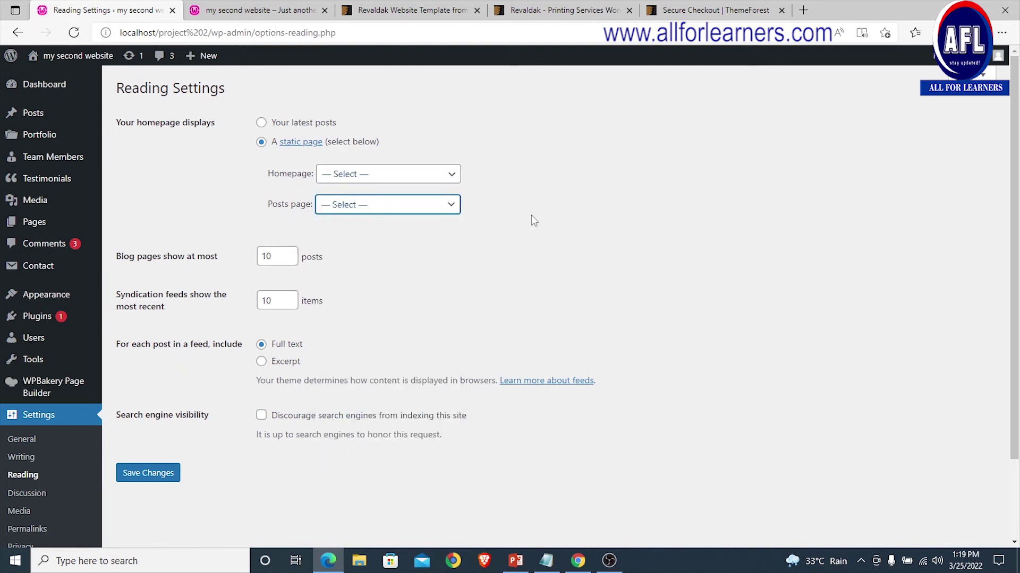
click(164, 472)
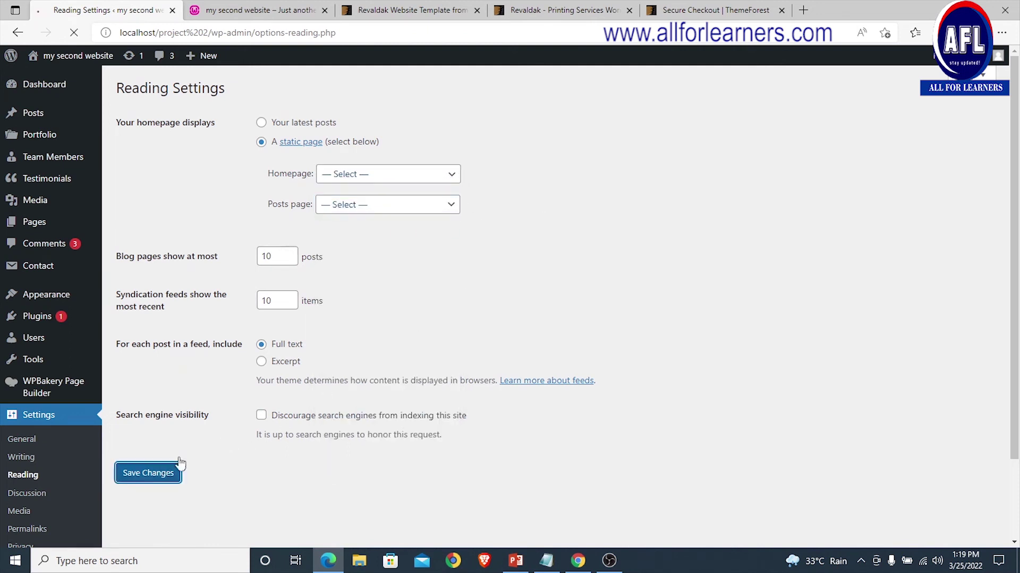
Step: Reload the site's front page and look through the content it displays with no homepage assigned
click(255, 10)
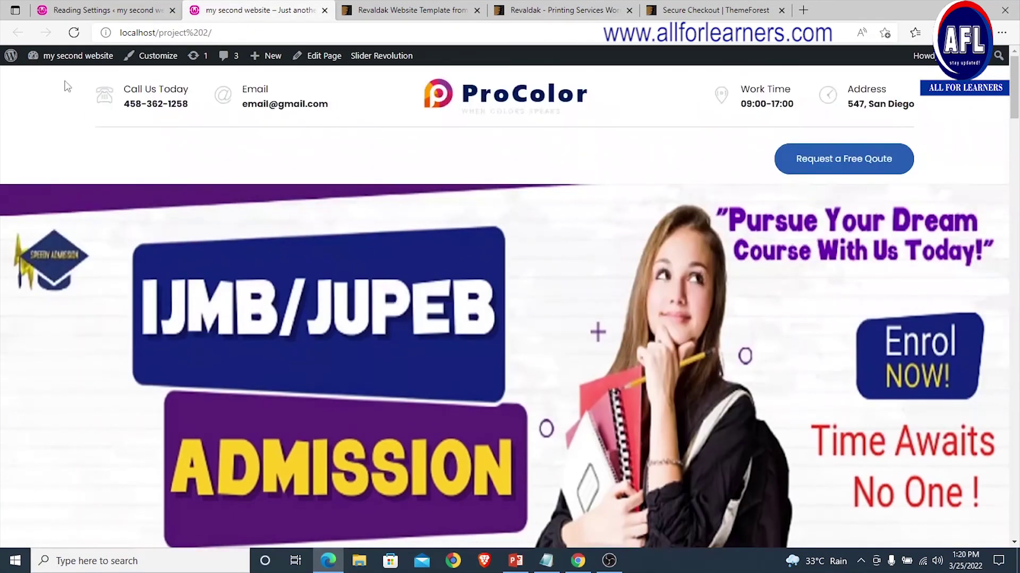
click(74, 32)
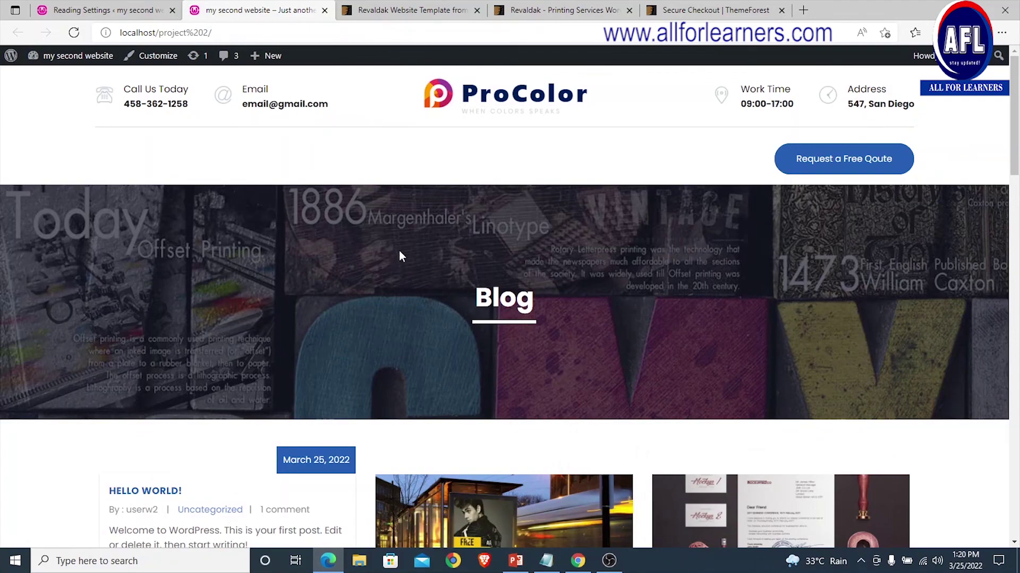
scroll(420, 263, down, 8)
scroll(430, 273, down, 10)
scroll(443, 279, up, 20)
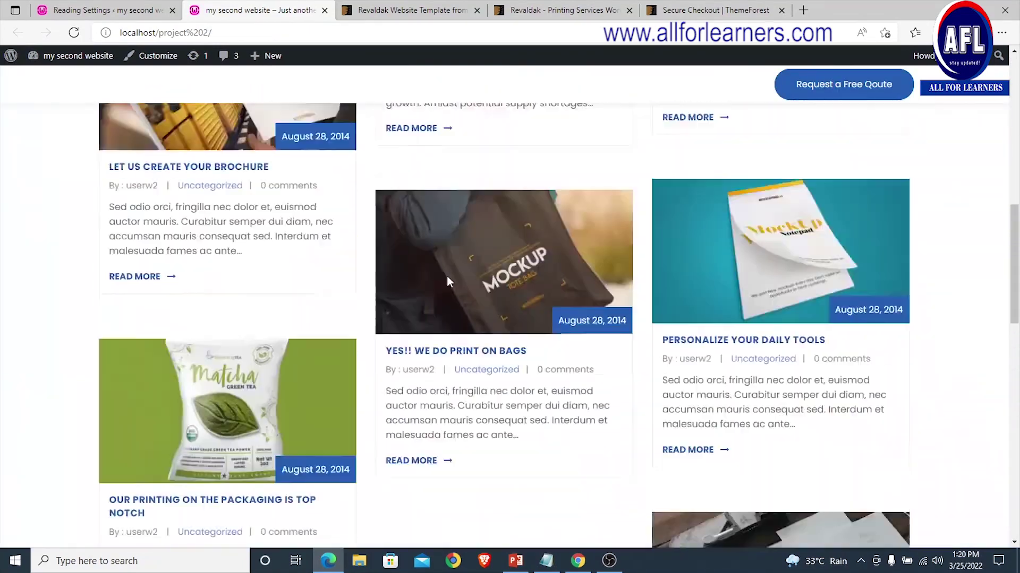
Step: Set the homepage display to a static page with Home as Homepage and Blog as Posts page, and save the reading settings
click(87, 12)
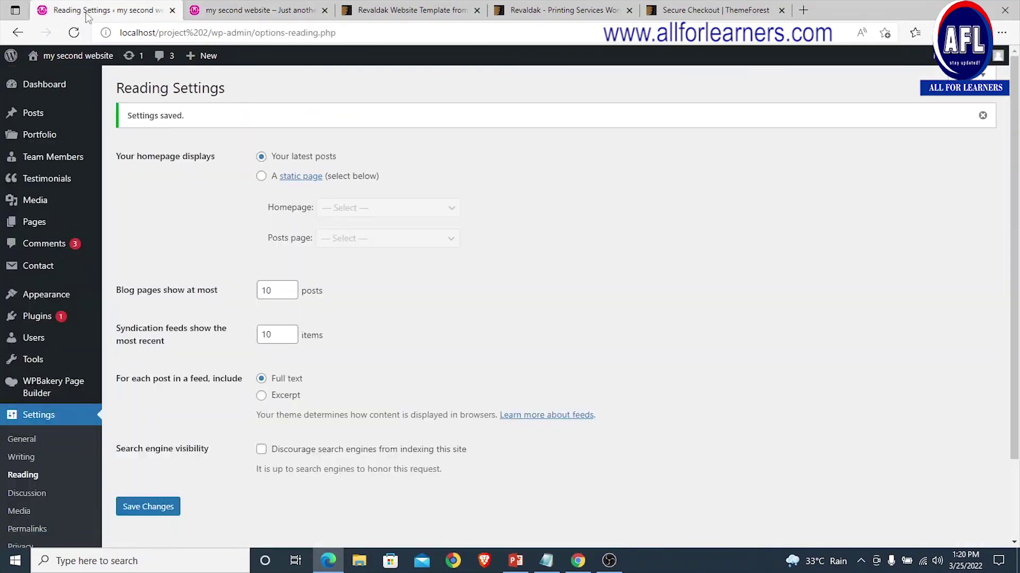
click(261, 176)
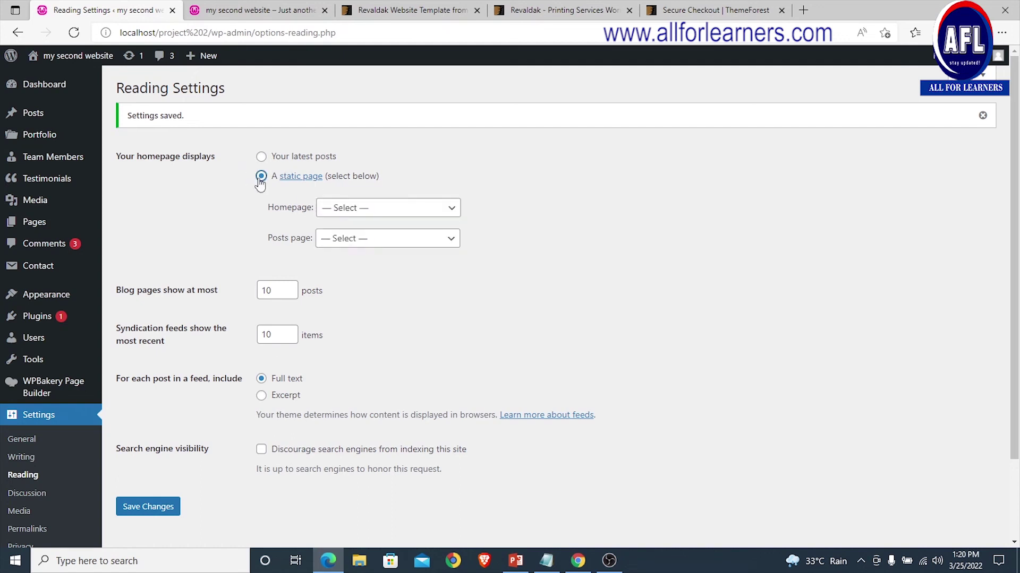
click(417, 215)
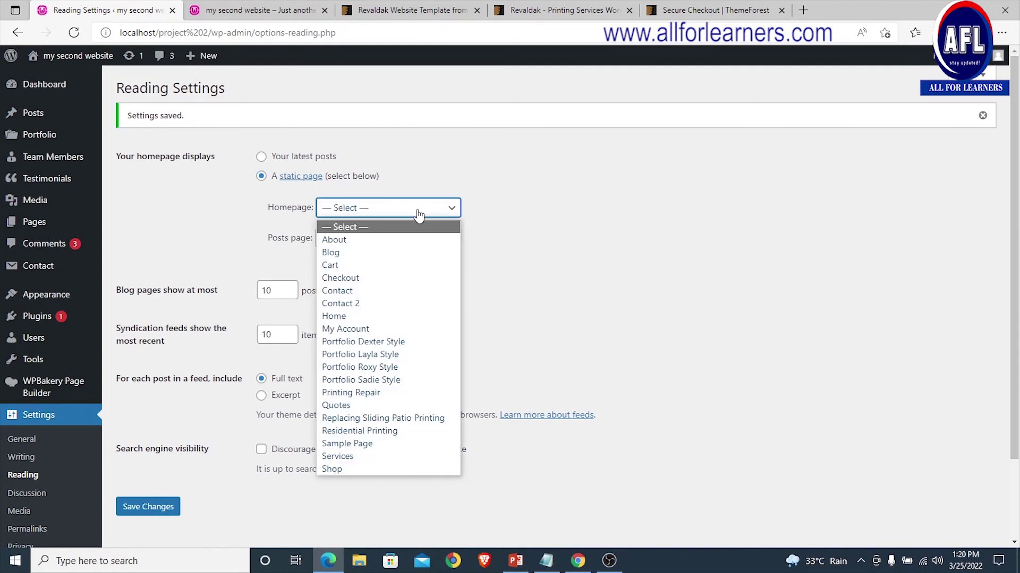
click(343, 316)
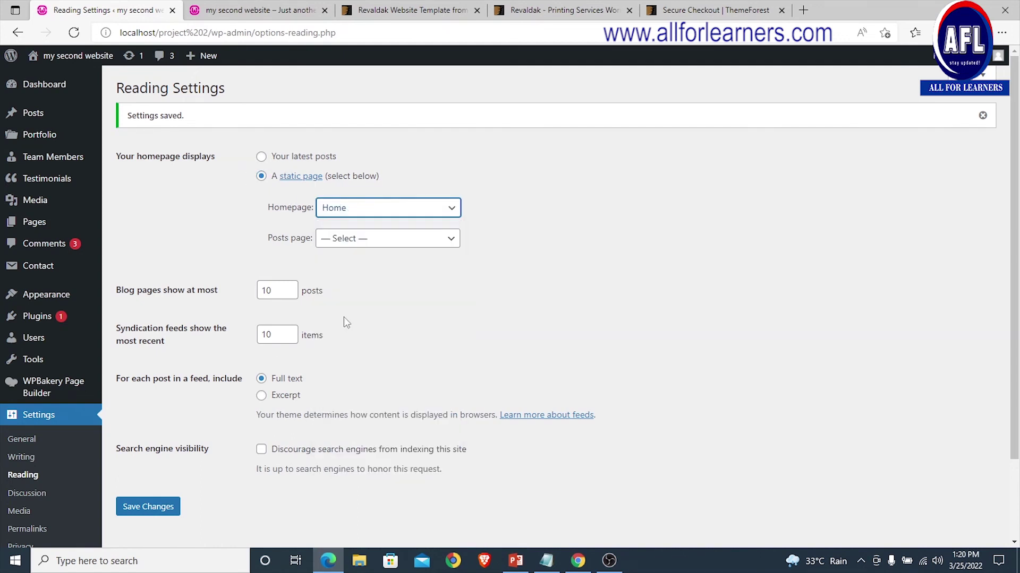
click(452, 244)
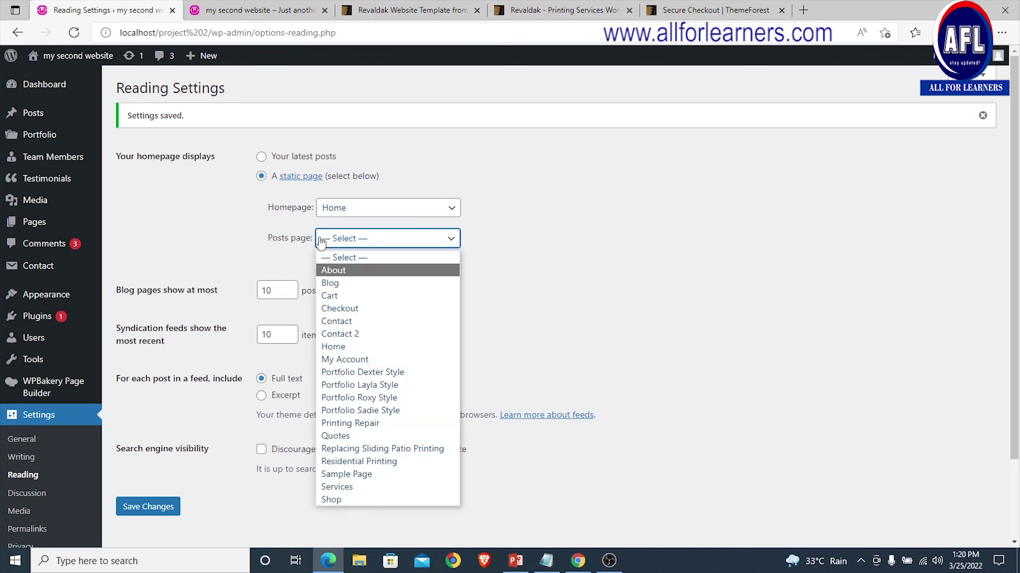
click(353, 285)
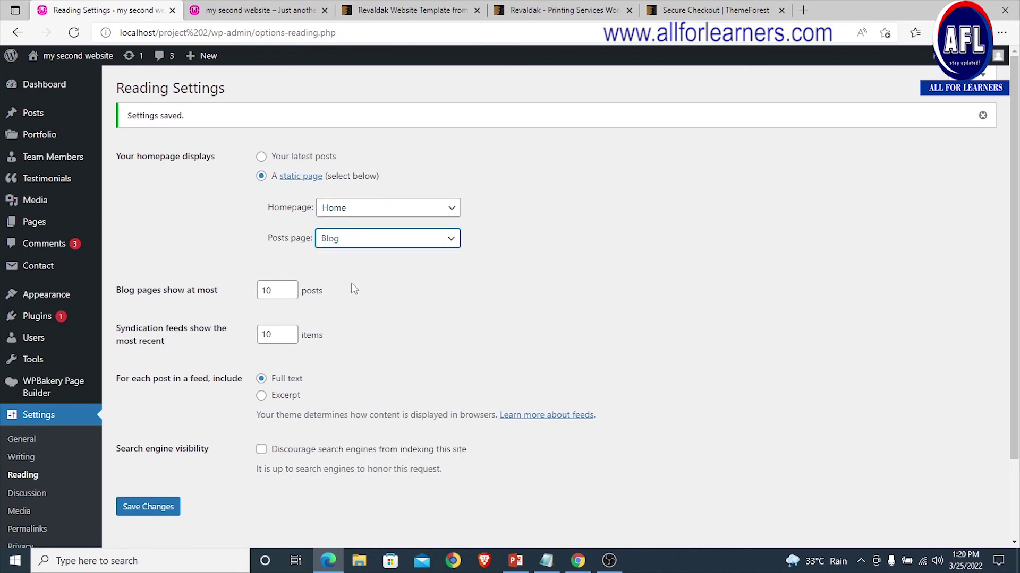
click(150, 506)
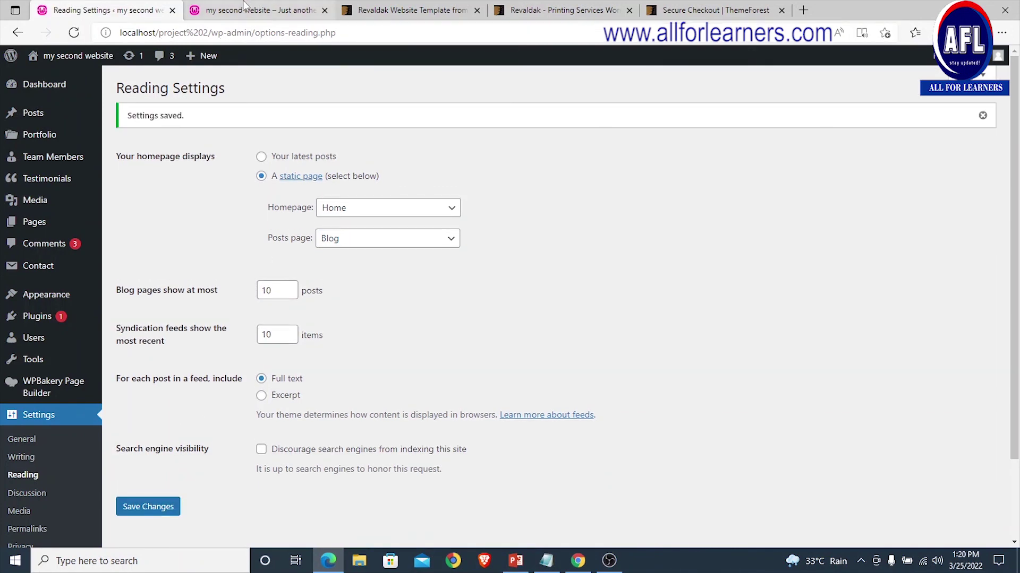
Step: Reload the front page, check its sections, and switch to the Revaldak printing services demo page
click(247, 10)
click(74, 33)
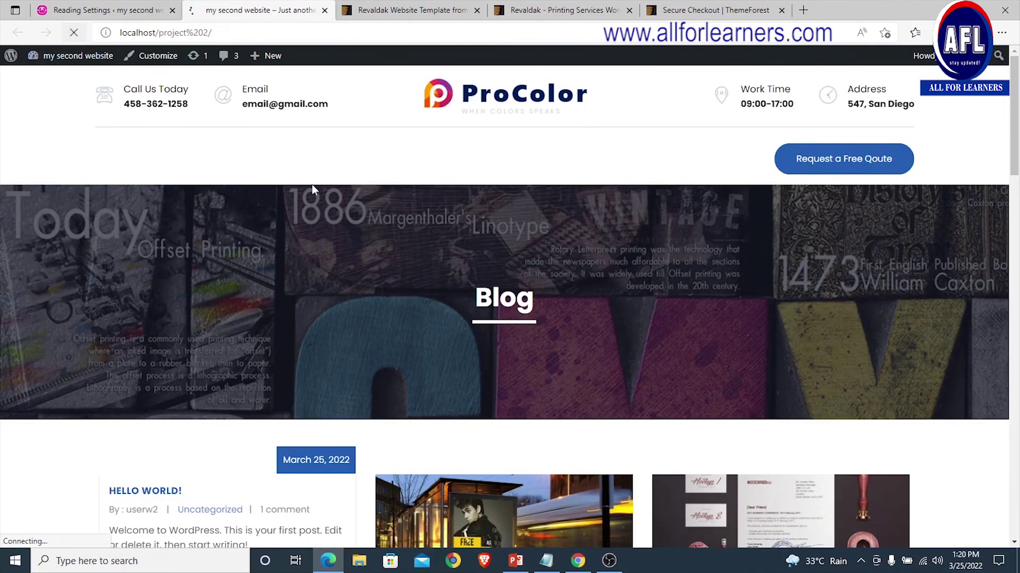
scroll(353, 189, down, 10)
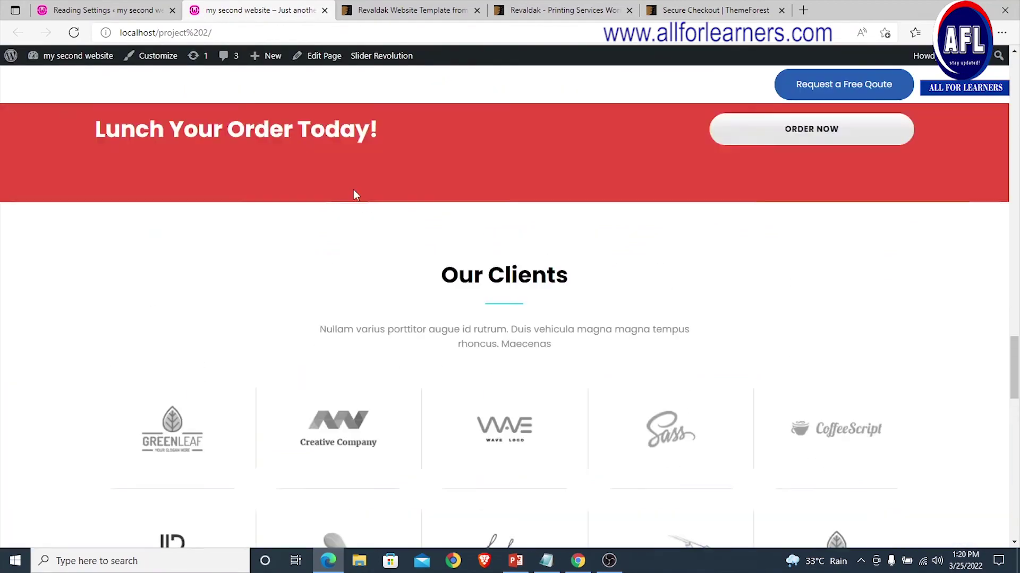
scroll(360, 184, up, 6)
click(534, 10)
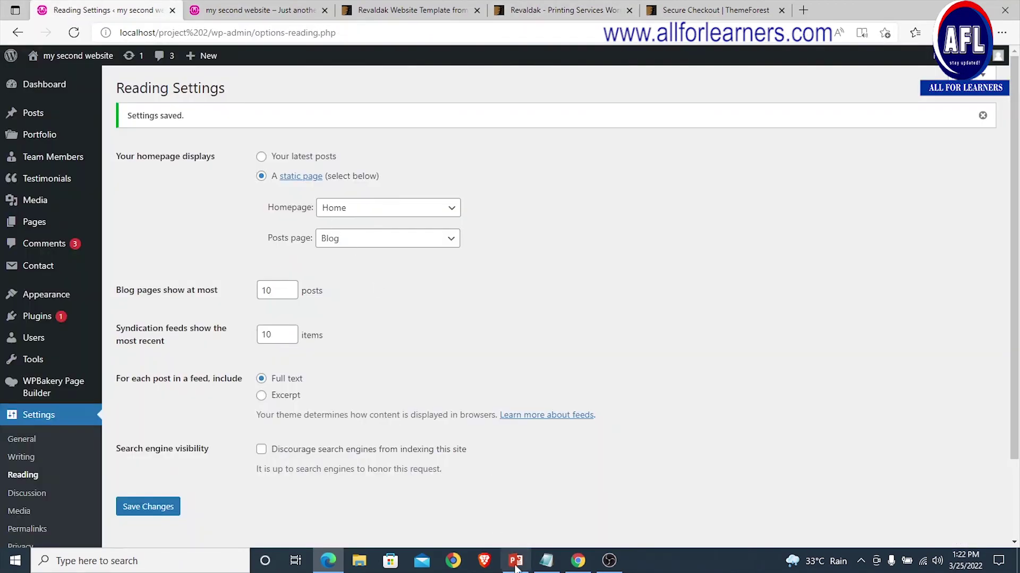
Step: Switch to the PowerPoint presentation and show slide 32, "WORKING WITH PAGES AND POSTS"
click(514, 561)
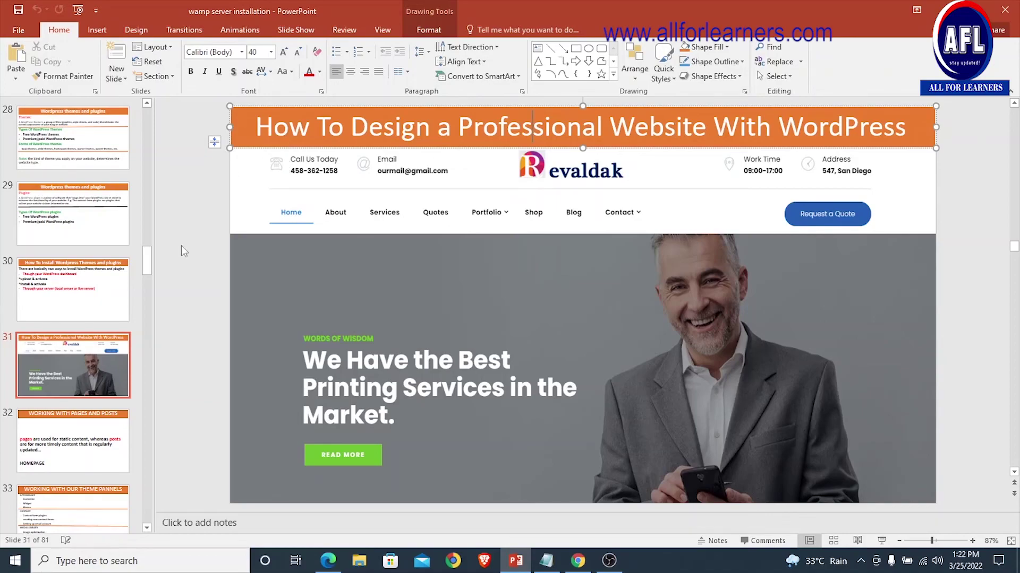
click(69, 441)
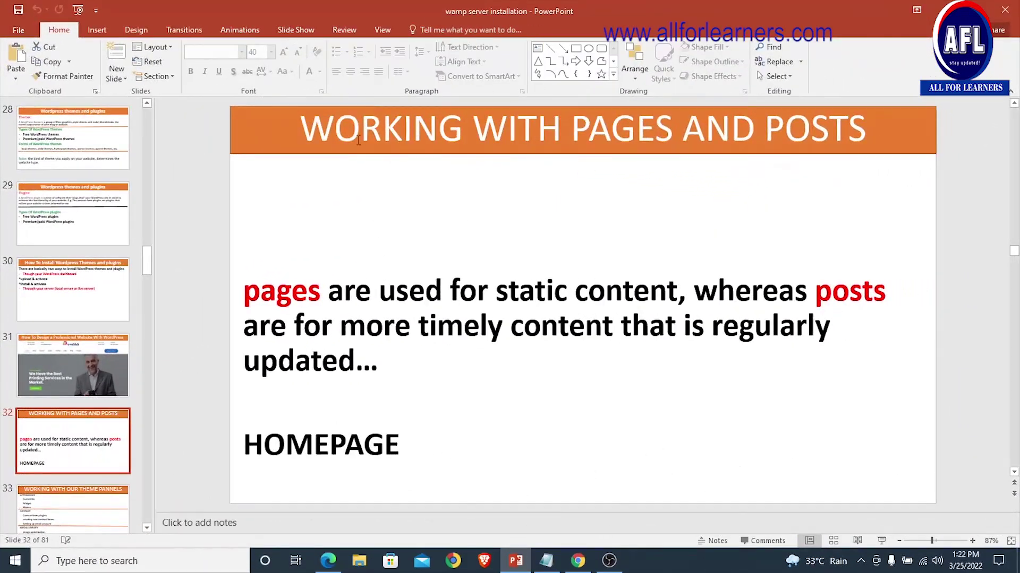